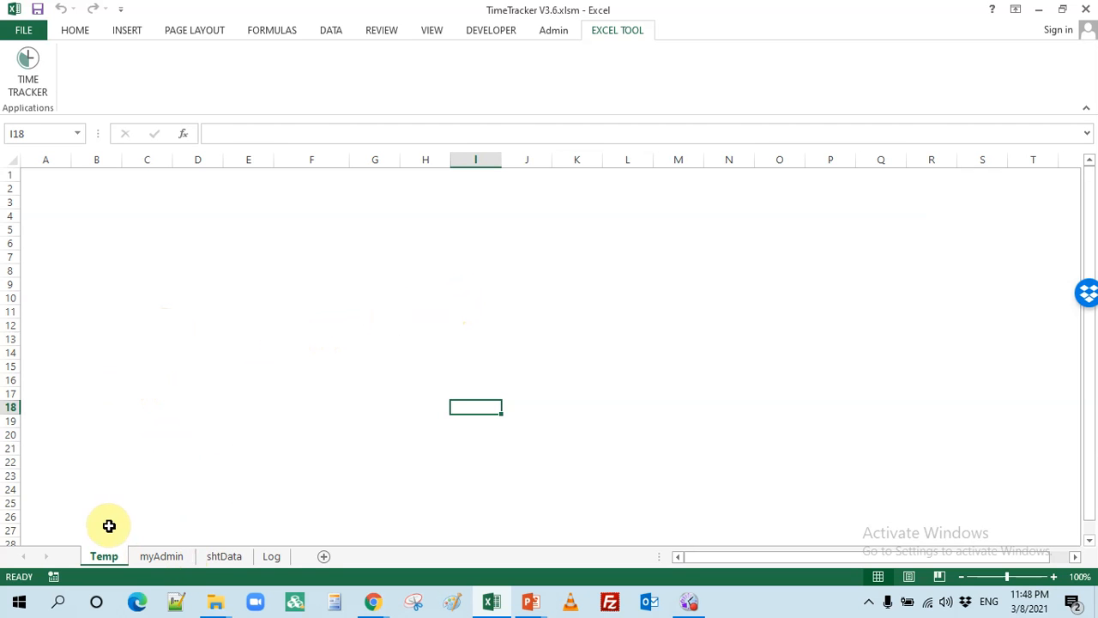
Examine the myAdmin sheet's settings list, the time summary table in H1:K7, and the employee and user role lists
click(163, 560)
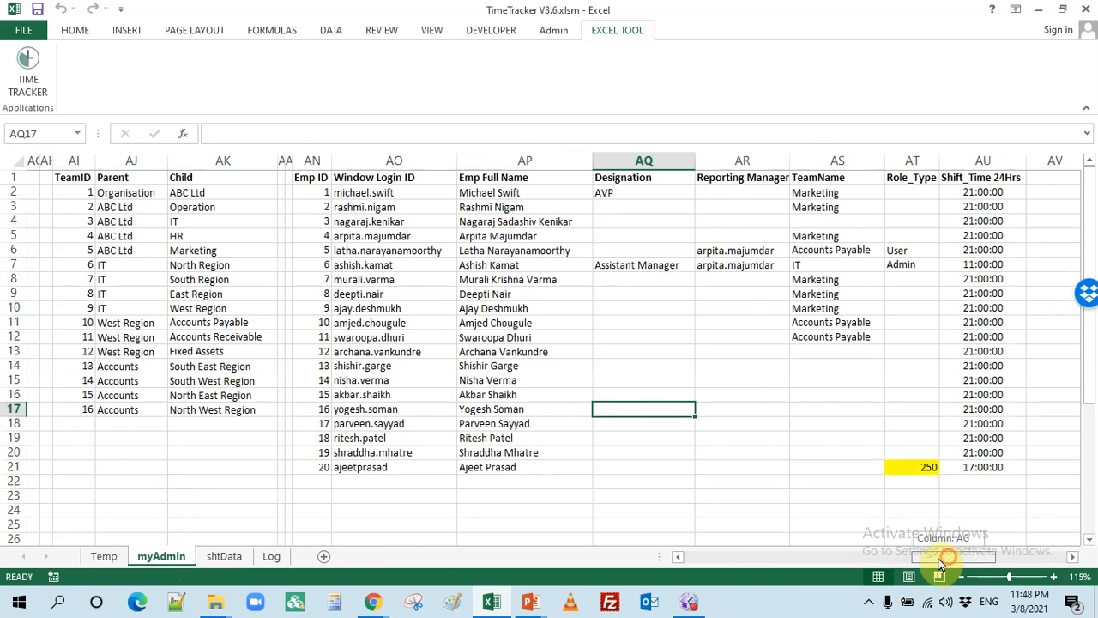
drag(938, 558, 692, 561)
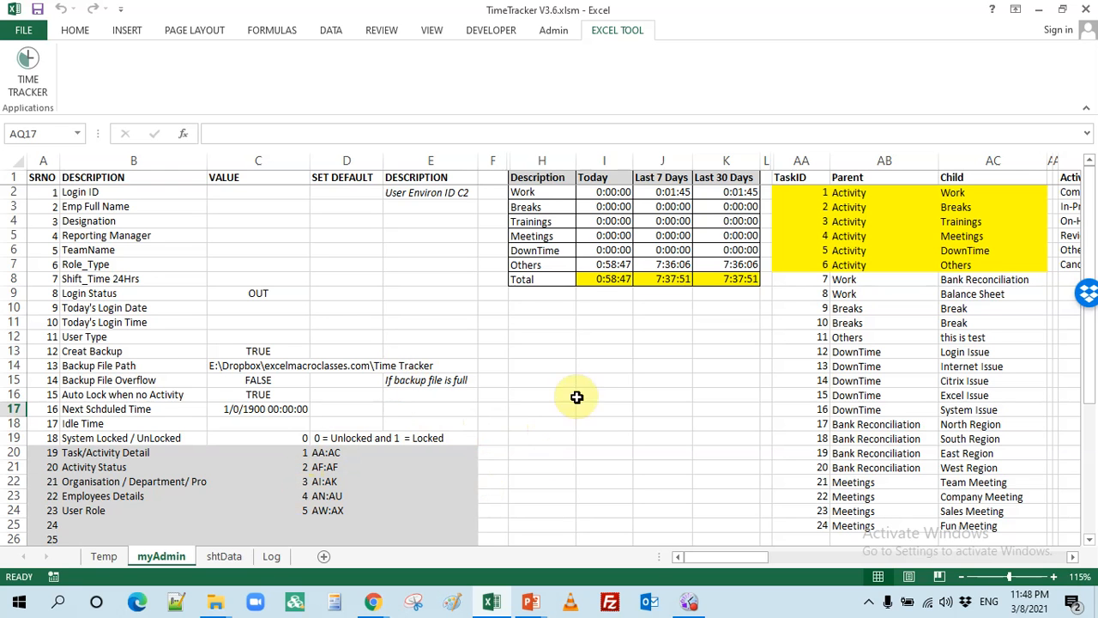
drag(540, 178, 729, 266)
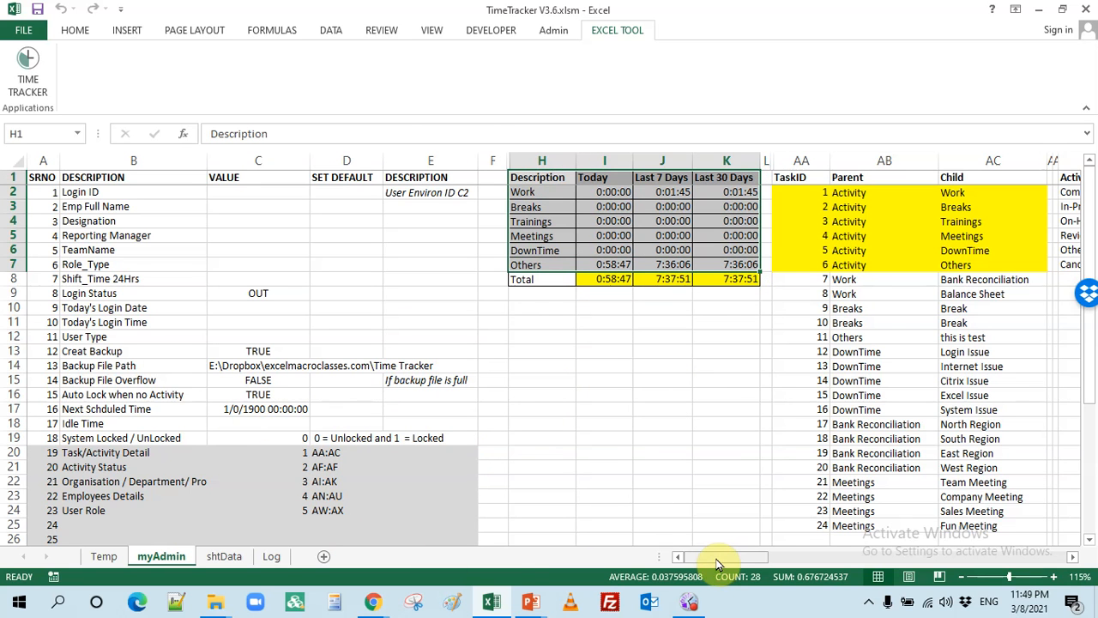
drag(718, 562, 995, 579)
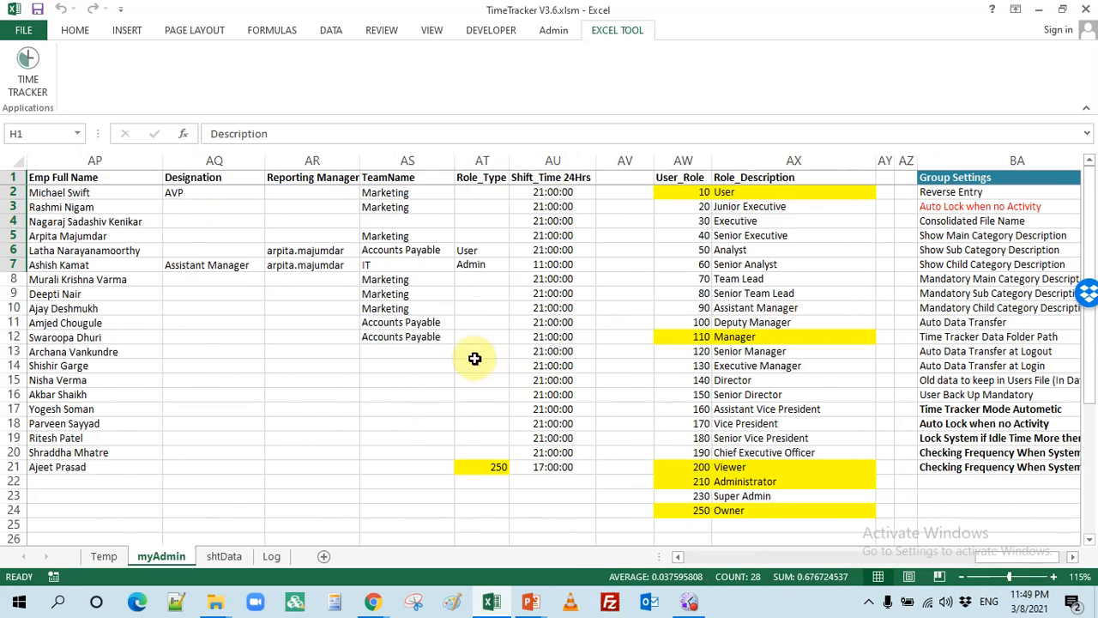
Look over the shtData sheet's columns, including the Transaction_ID and Activity_Date entries from row 129 down
click(224, 557)
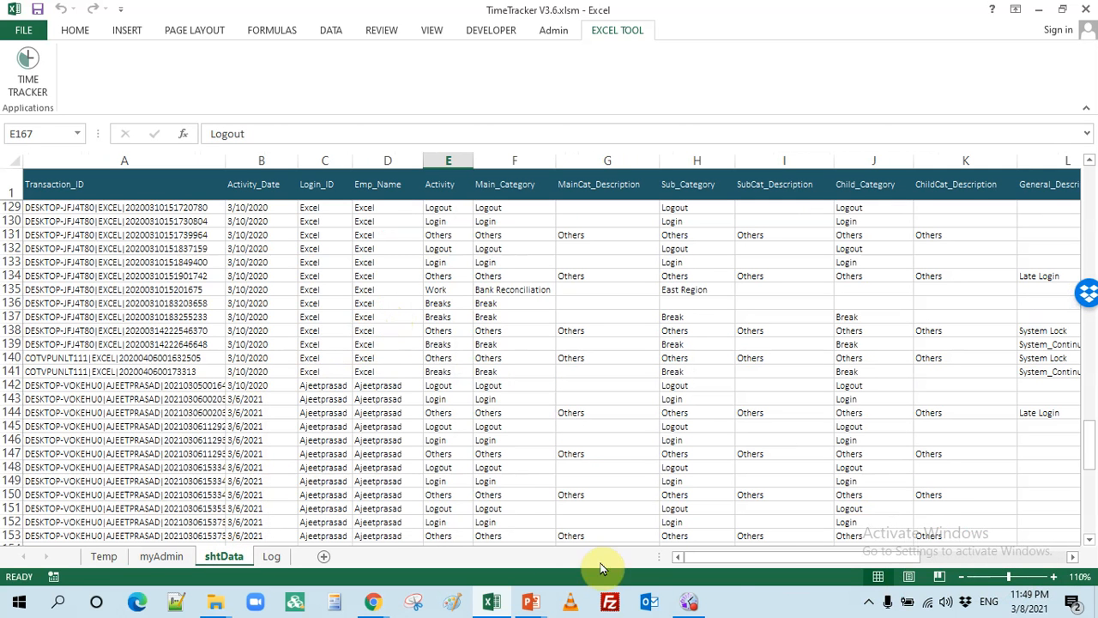
drag(734, 561, 955, 563)
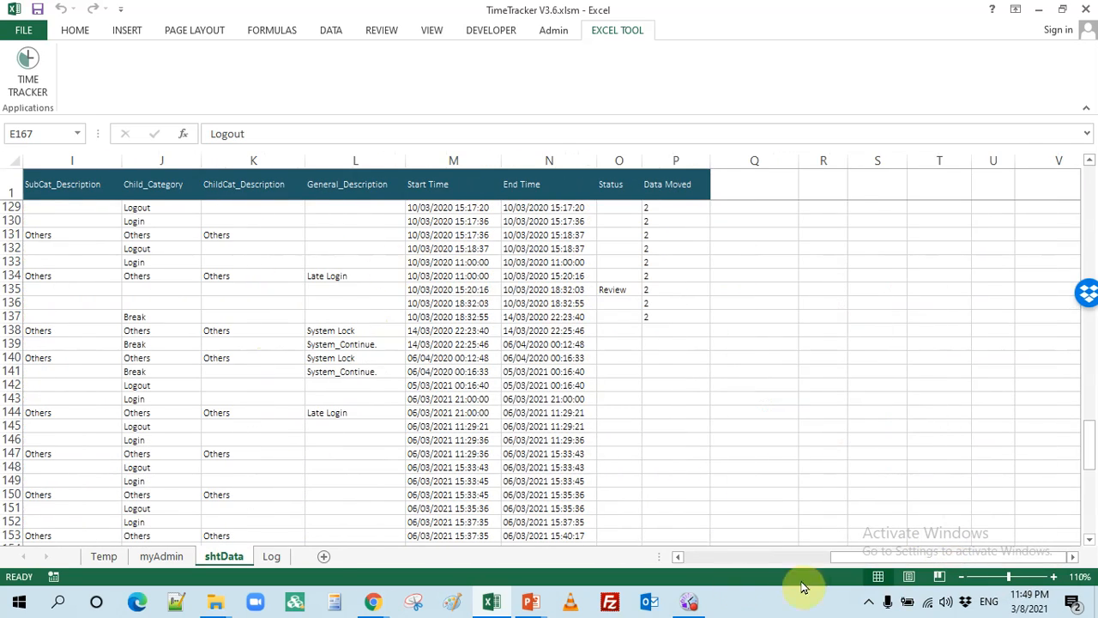
drag(862, 562, 707, 566)
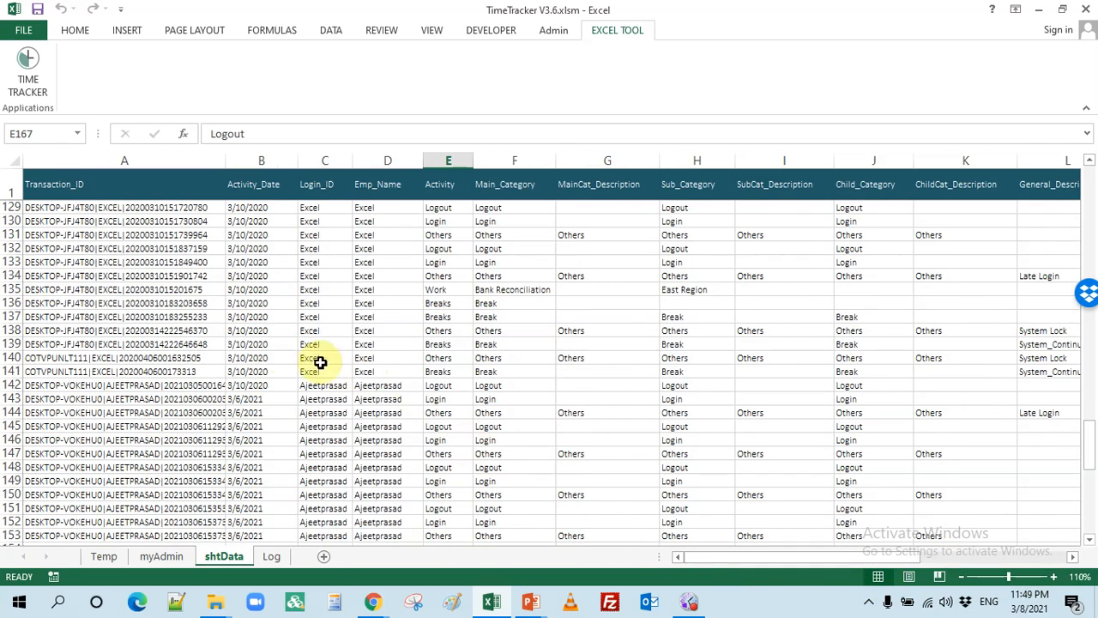
drag(97, 207, 116, 403)
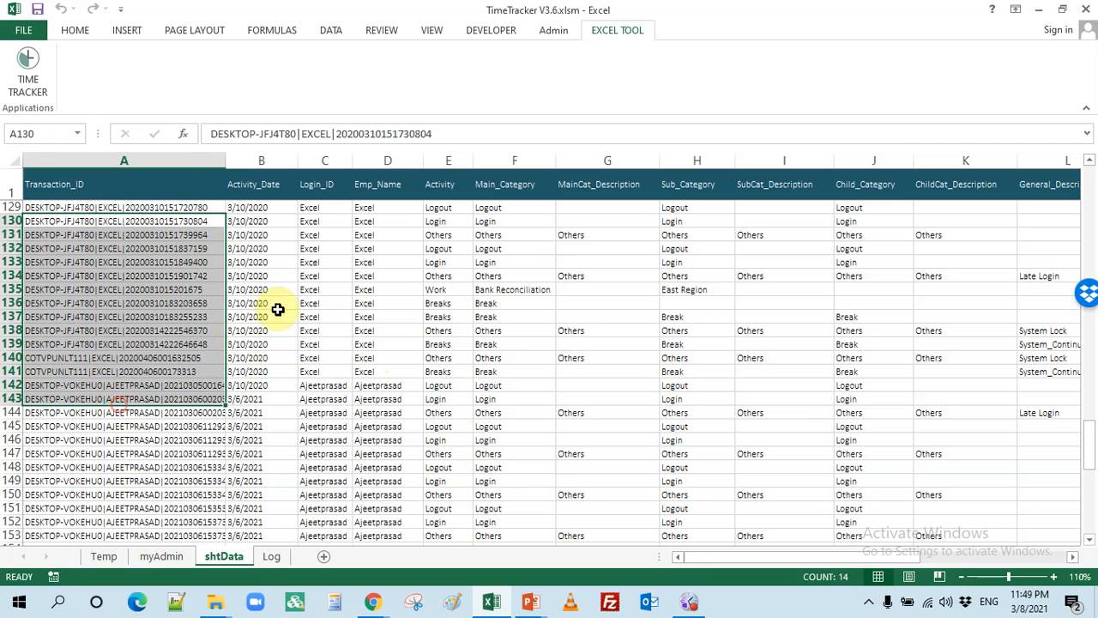
drag(263, 207, 263, 498)
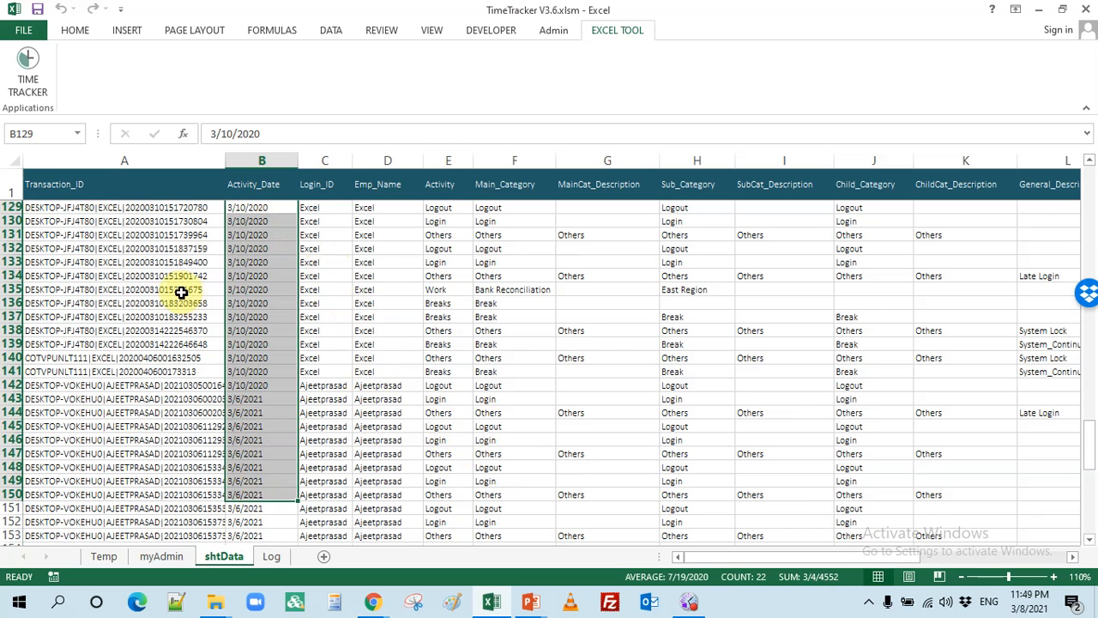
drag(177, 302, 748, 319)
click(510, 349)
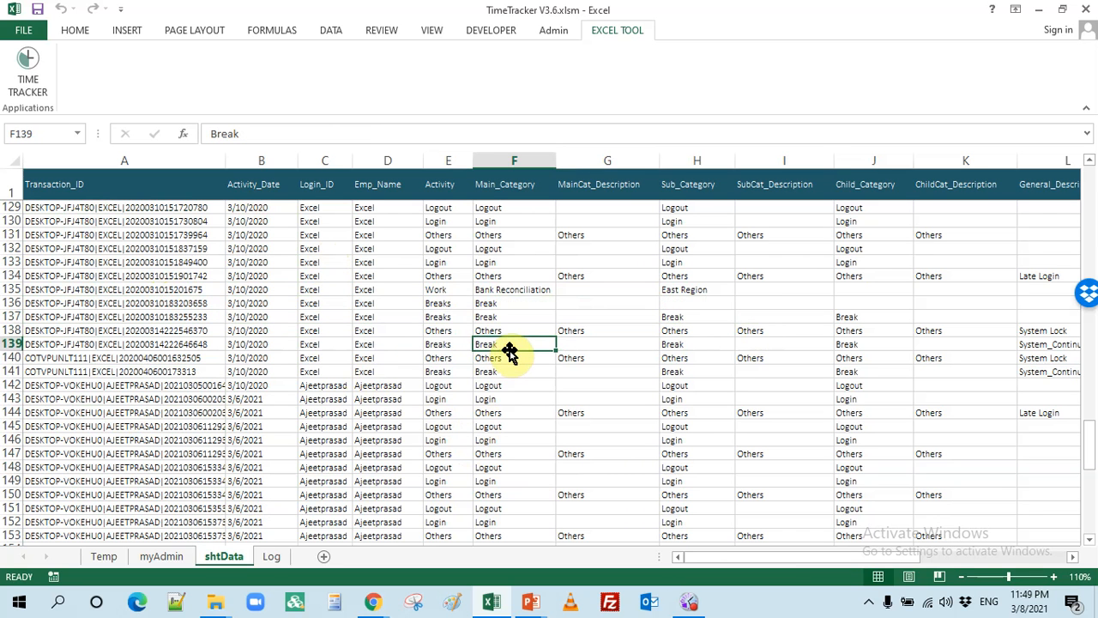
click(551, 346)
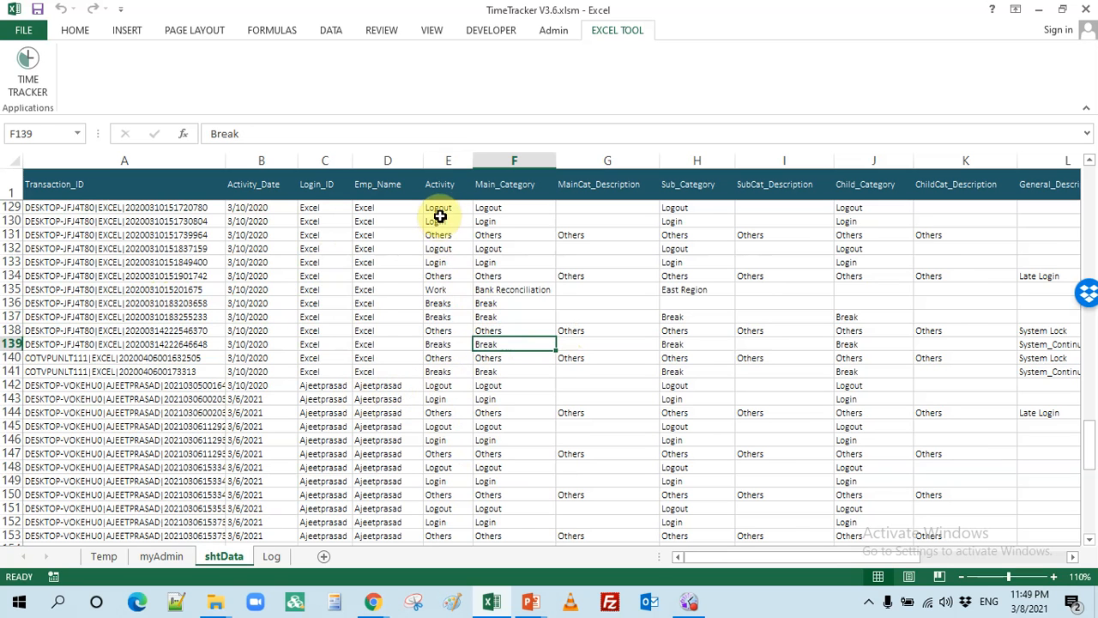
Review the Activity, Main_Category, Sub_Category and Child_Category entries on shtData, plus the MainCat_Description and ChildCat_Description columns
drag(443, 207, 442, 459)
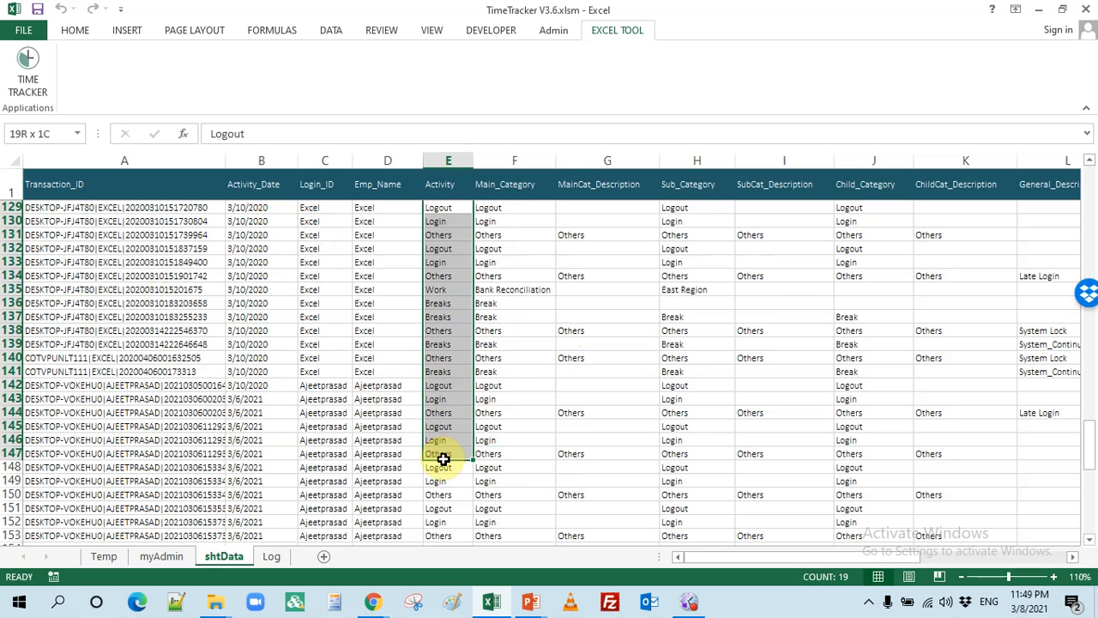
drag(506, 211, 537, 382)
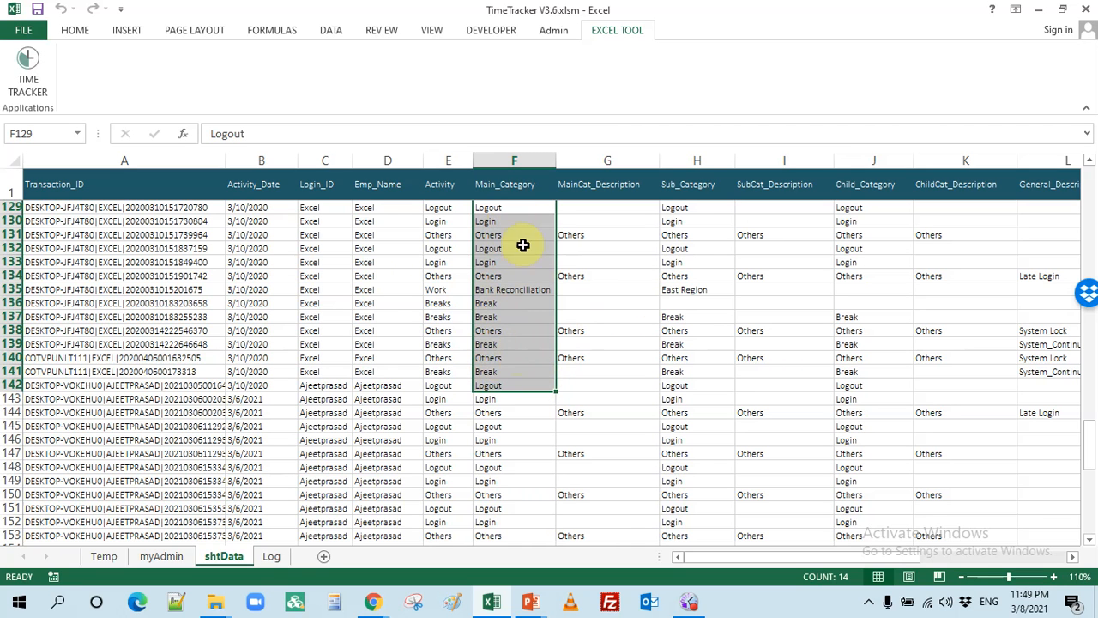
drag(692, 208, 693, 453)
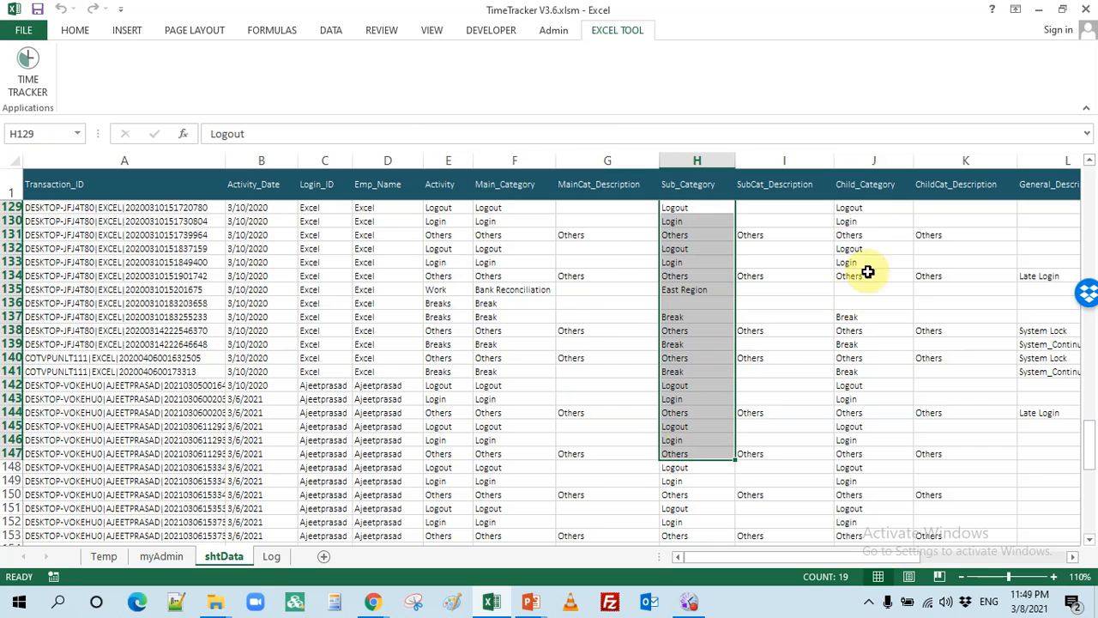
drag(871, 208, 862, 415)
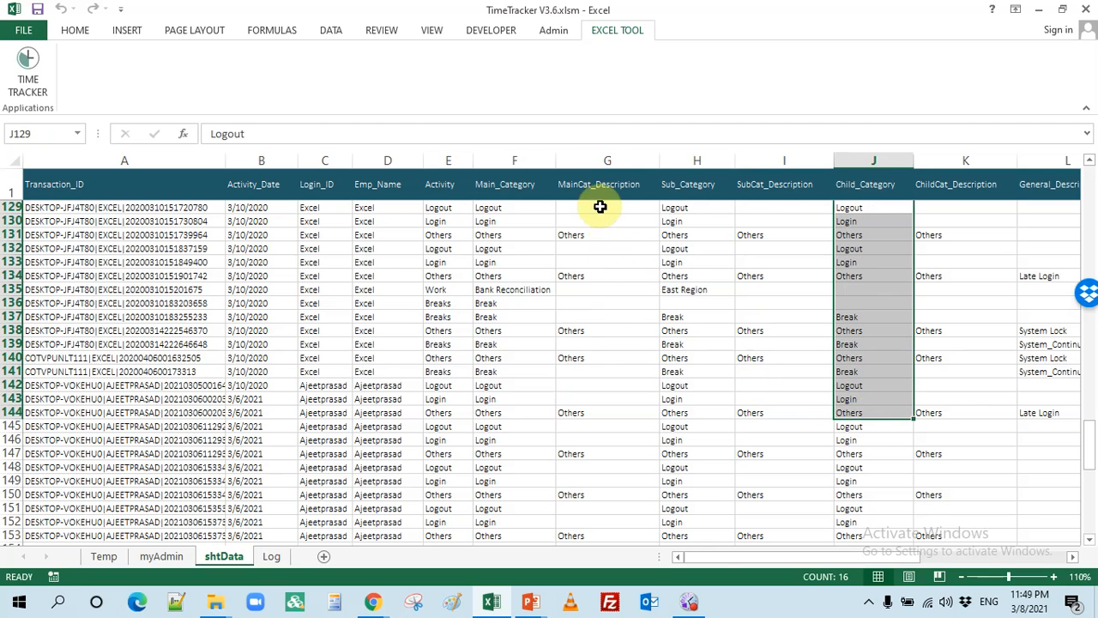
click(600, 161)
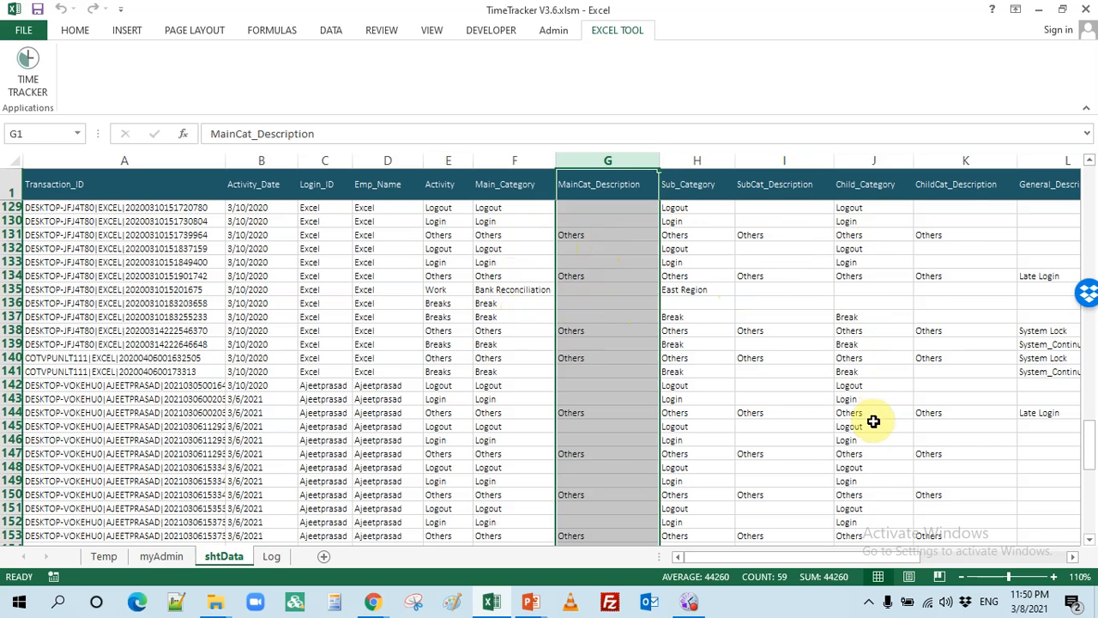
click(952, 159)
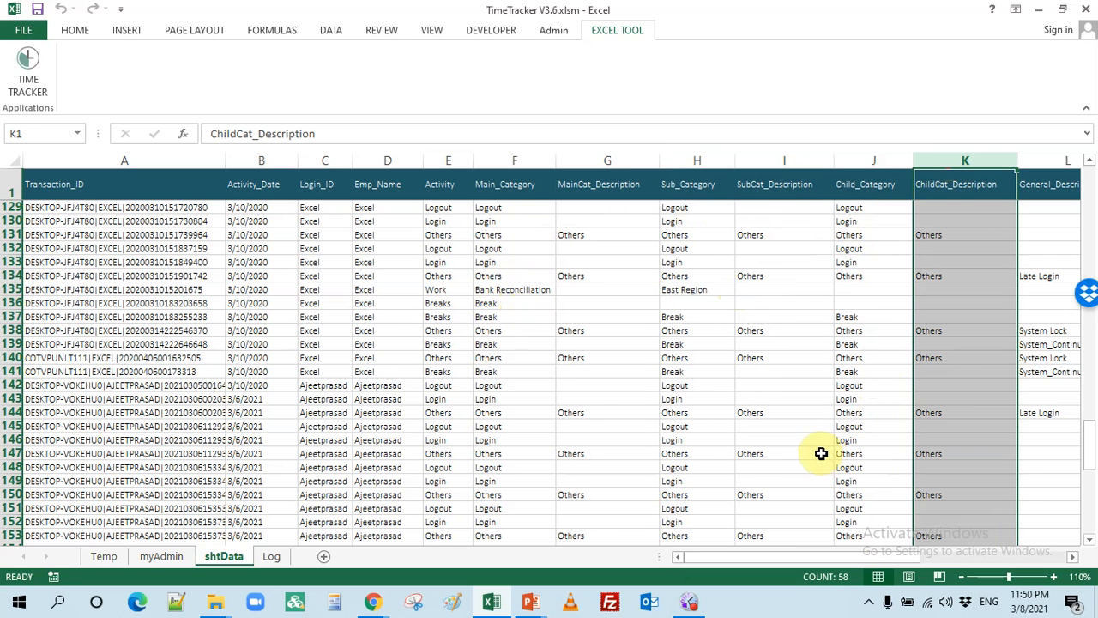
Review the General_Description, Start Time, End Time and Data Moved columns on shtData
drag(862, 557, 942, 562)
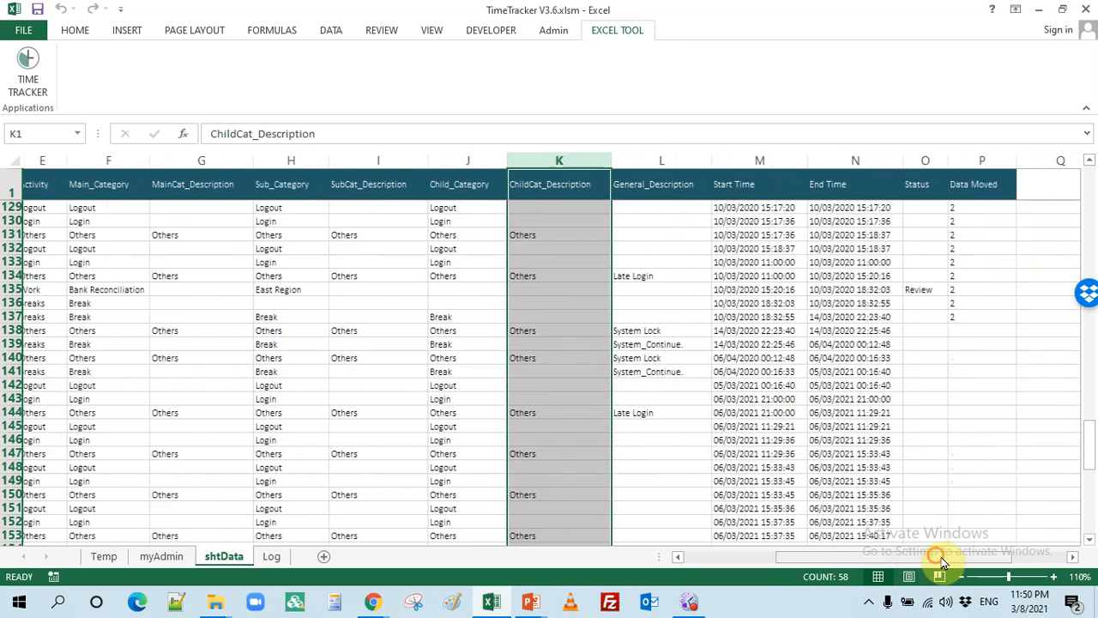
click(625, 160)
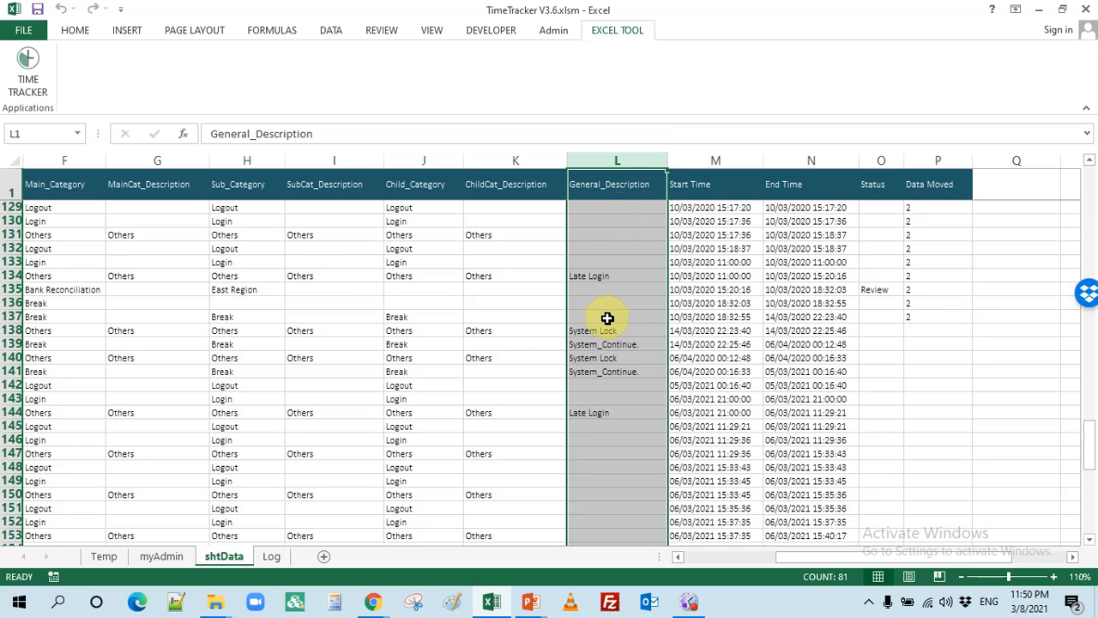
click(703, 160)
click(797, 162)
click(798, 180)
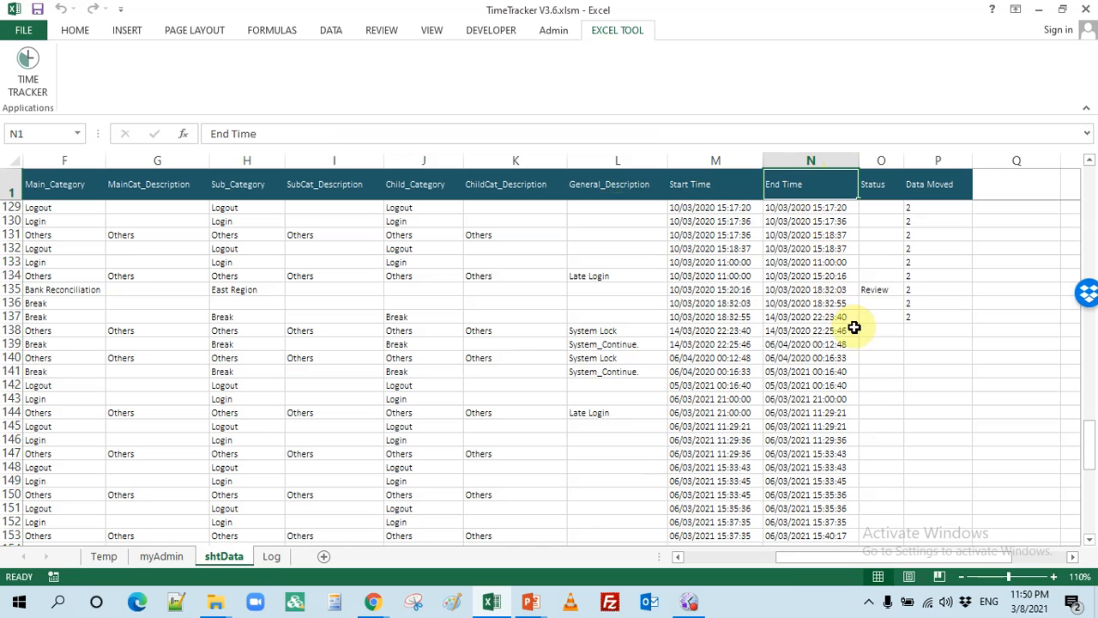
click(938, 160)
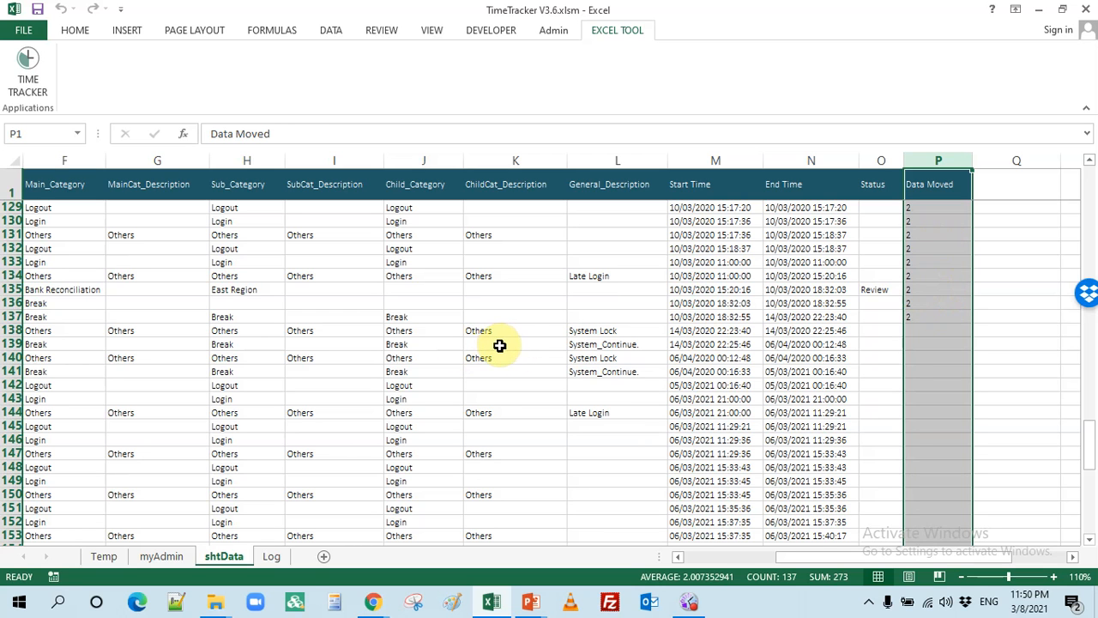
View the Log sheet, open the Time Tracker form to inspect its login page, and close the form
click(272, 557)
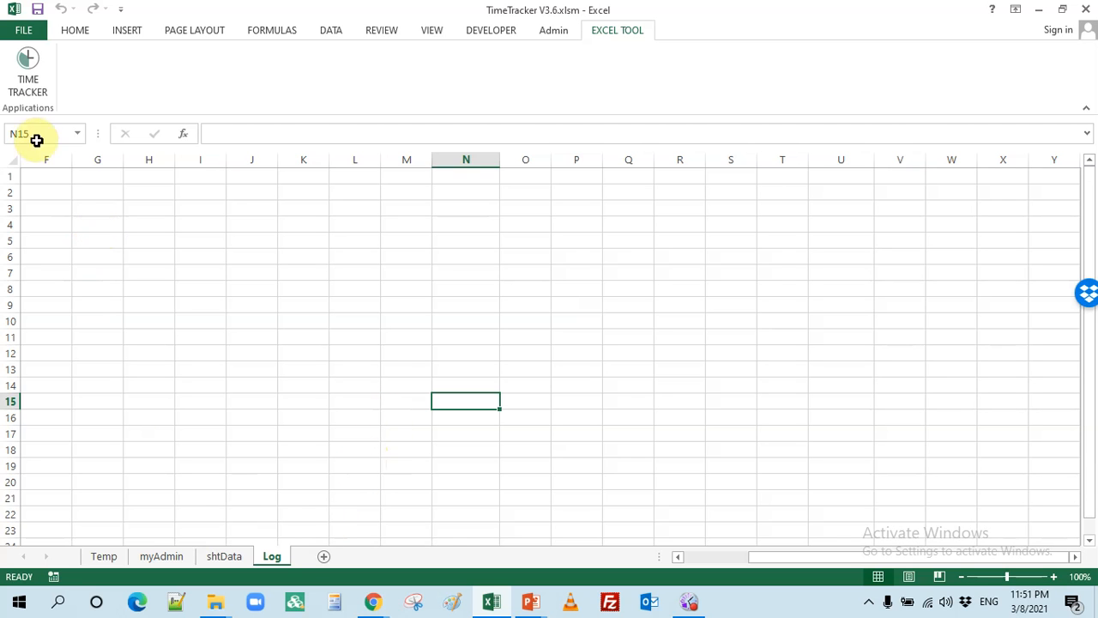
click(24, 79)
drag(542, 85, 613, 52)
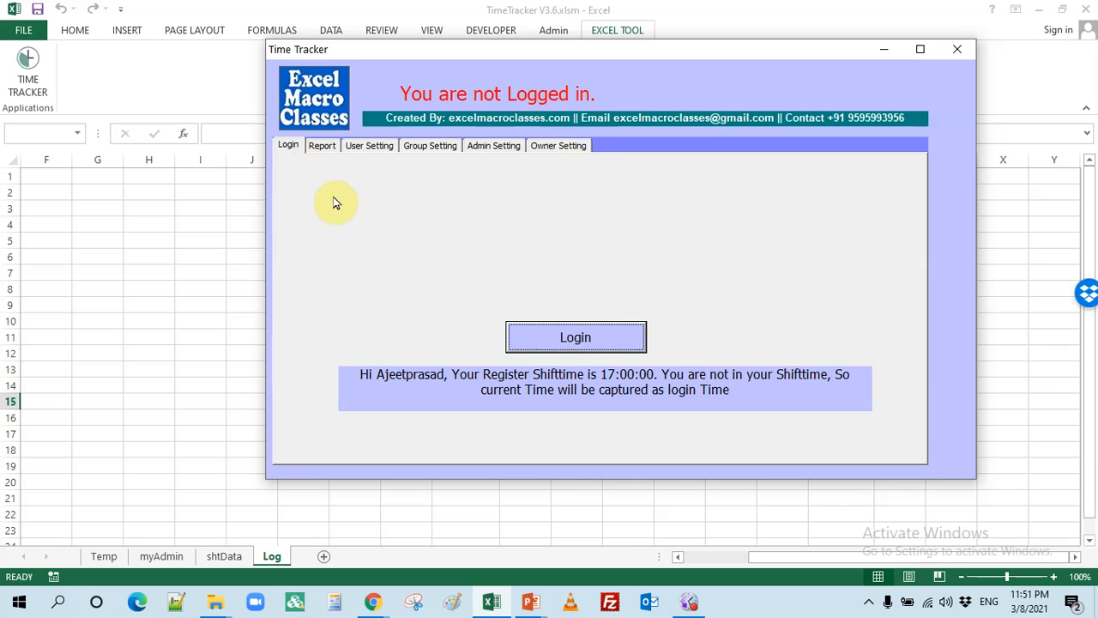
click(590, 53)
drag(624, 60, 686, 49)
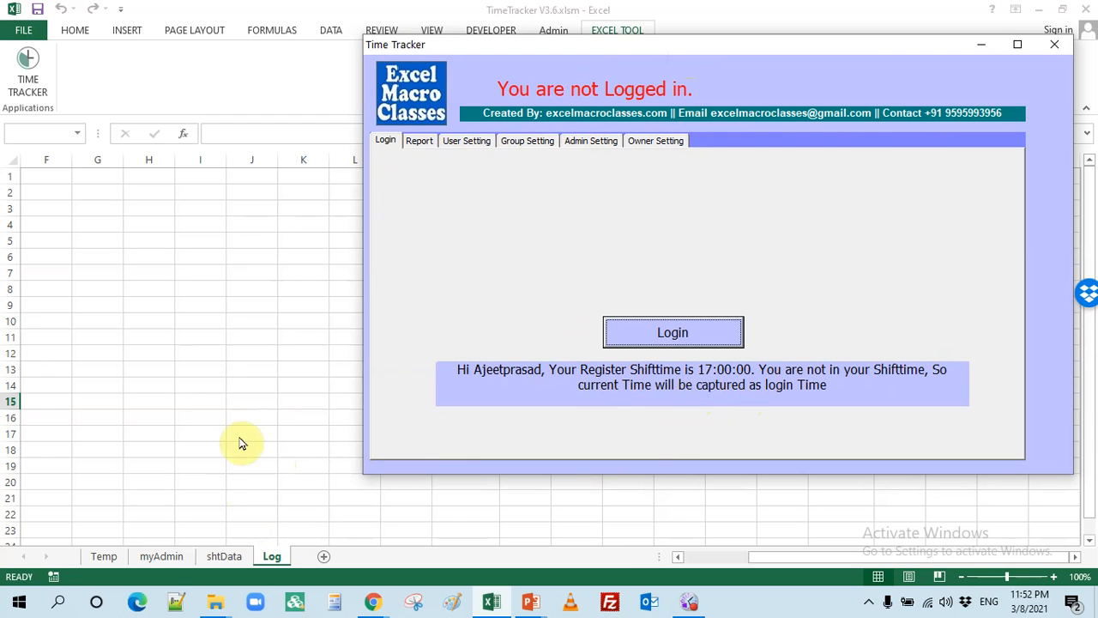
click(163, 555)
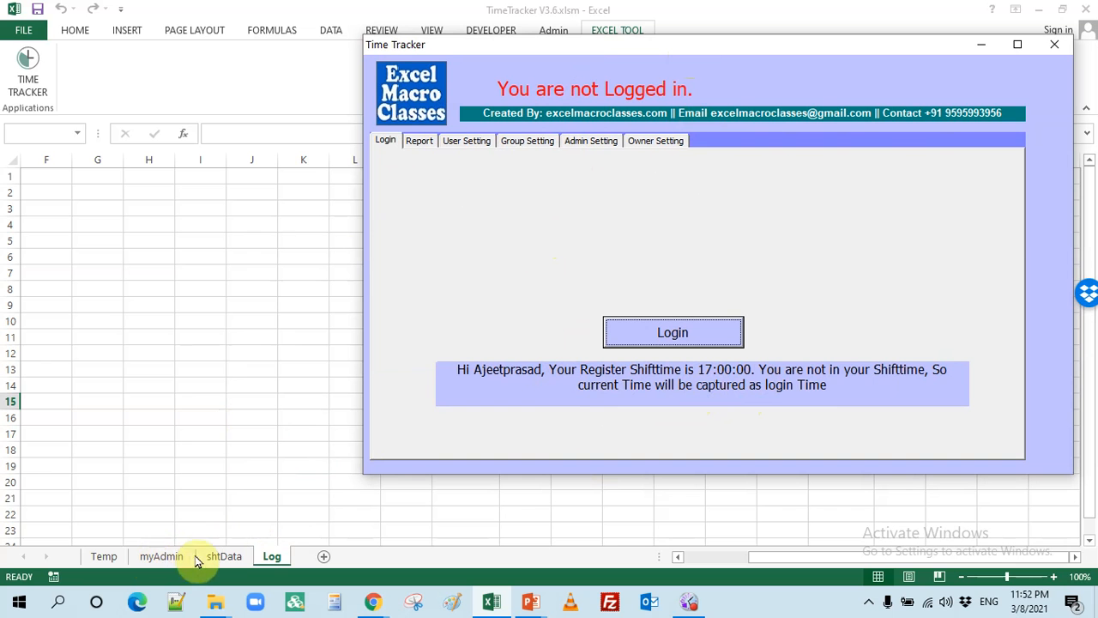
click(1055, 47)
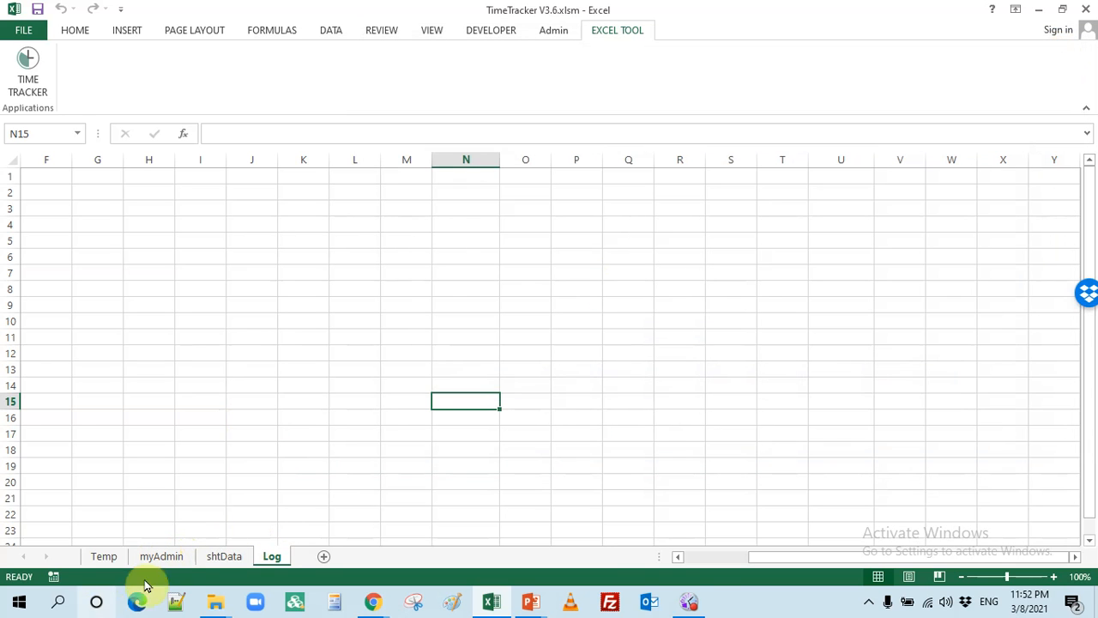
Find the last employee's record in the myAdmin employee list and check the Shift_Time 24Hrs cell AU21
click(171, 556)
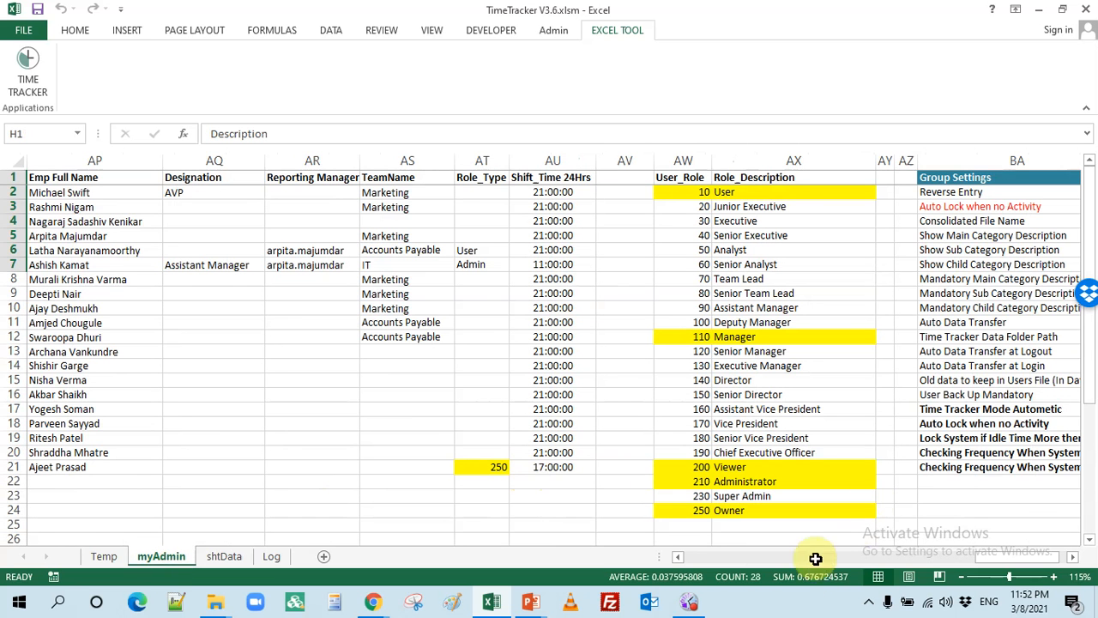
click(565, 451)
drag(848, 457, 3, 431)
drag(115, 417, 38, 485)
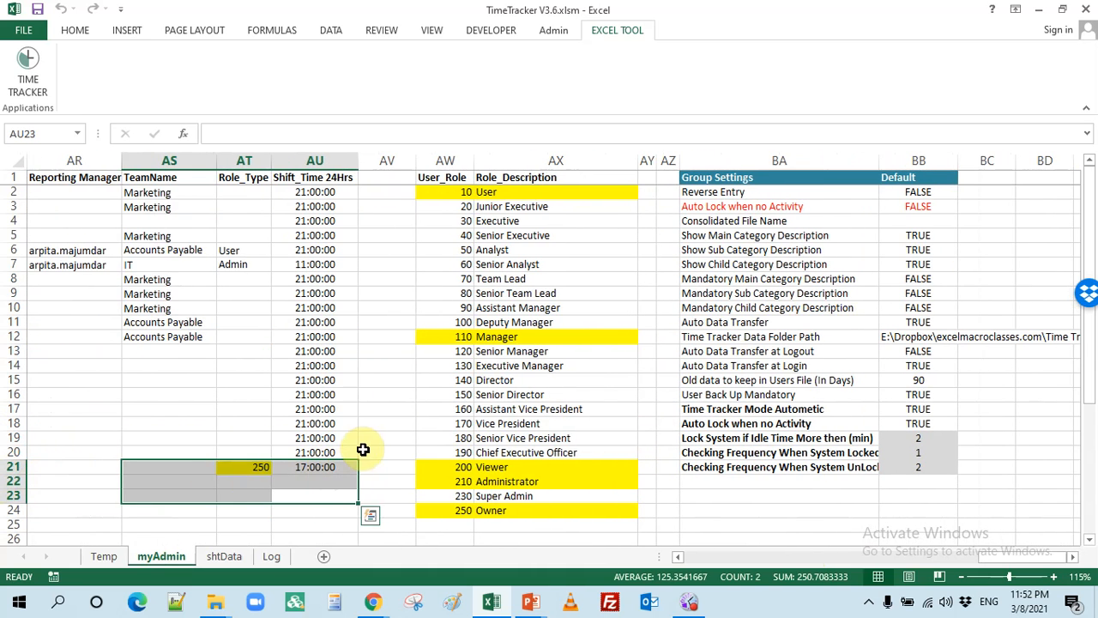
scroll(349, 422, down, 3)
drag(350, 422, 12, 423)
click(294, 363)
drag(116, 392, 171, 409)
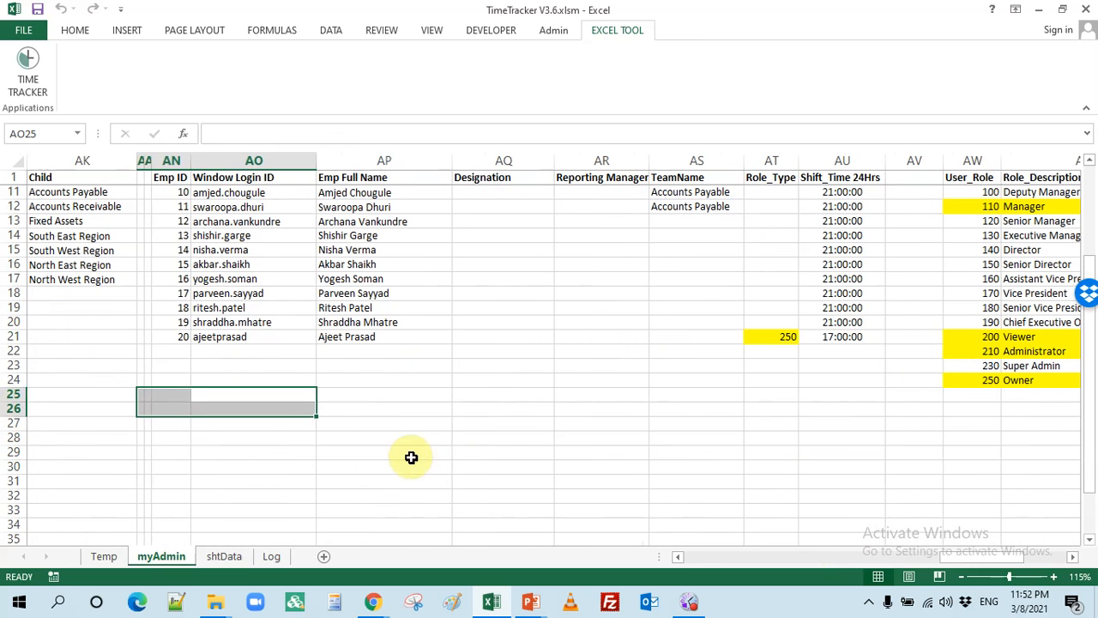
click(412, 463)
drag(213, 340, 846, 338)
click(806, 395)
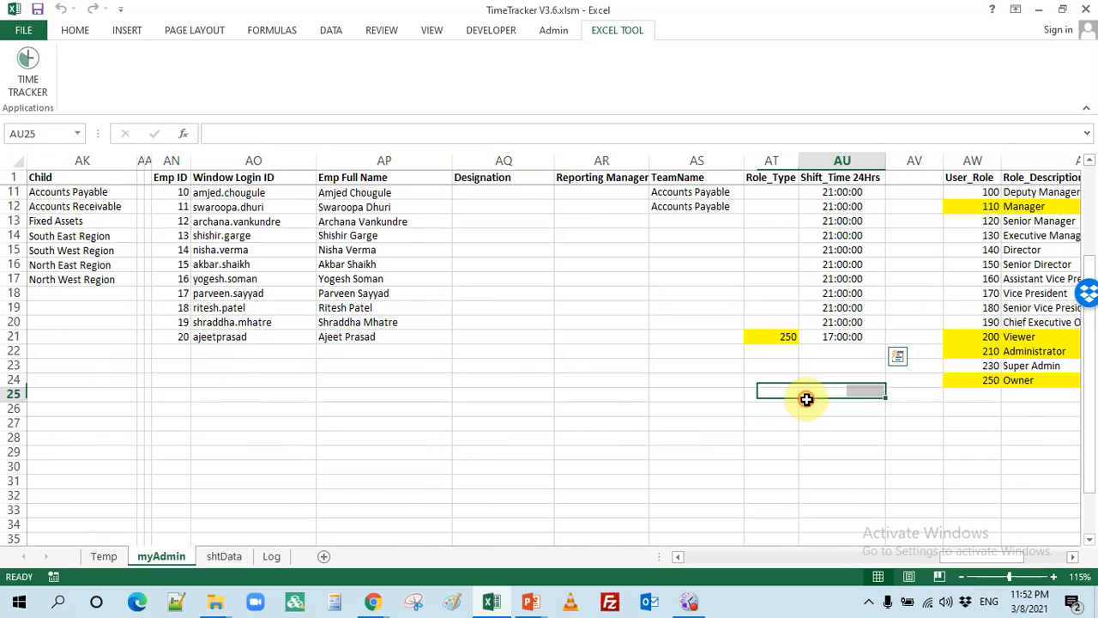
click(852, 337)
scroll(838, 440, up, 2)
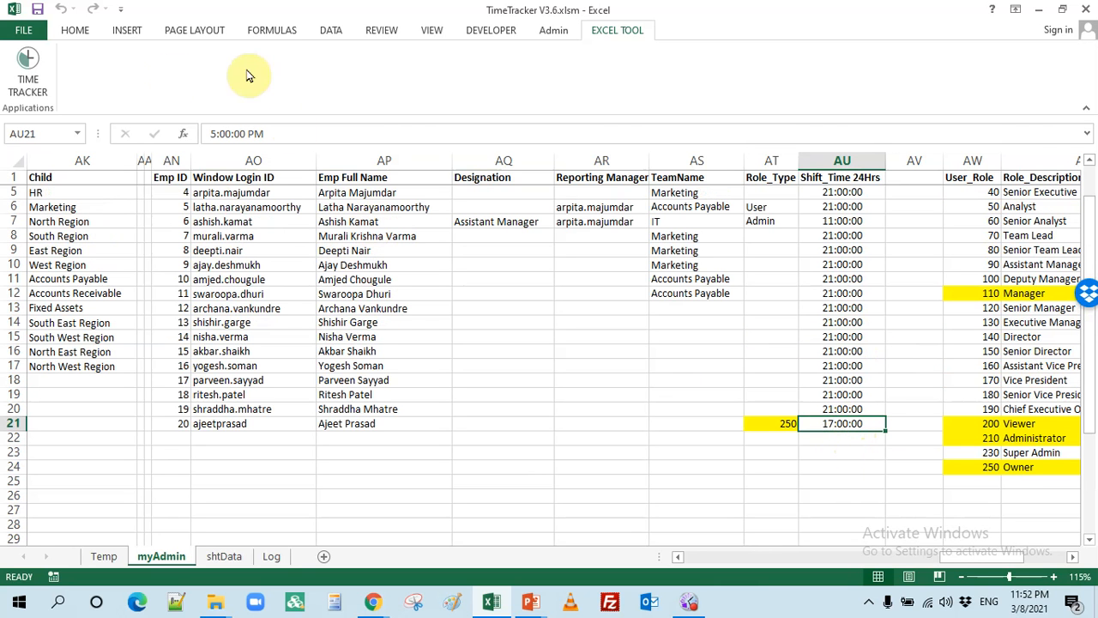
Reopen the Time Tracker form, read the shift-time message on its login page, and close the form
click(27, 77)
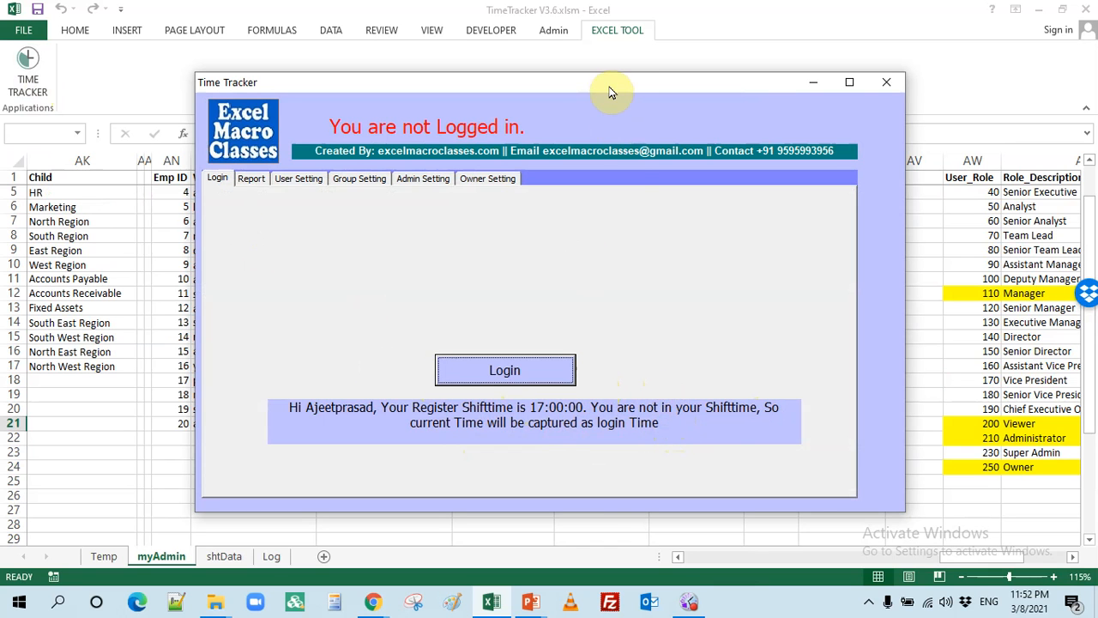
drag(608, 84, 569, 31)
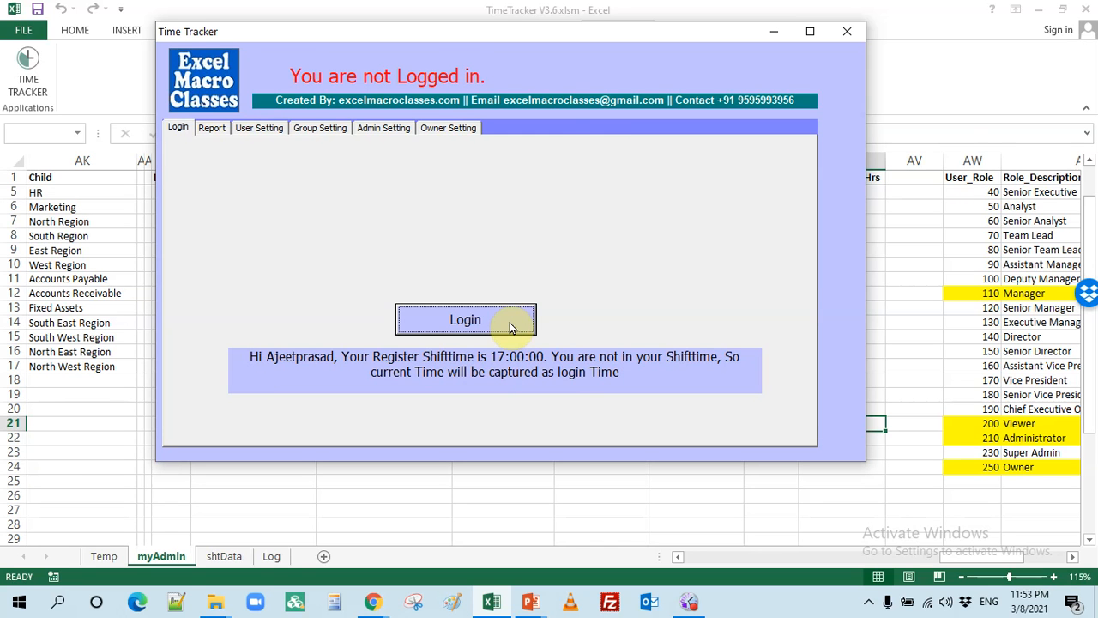
drag(441, 32, 541, 28)
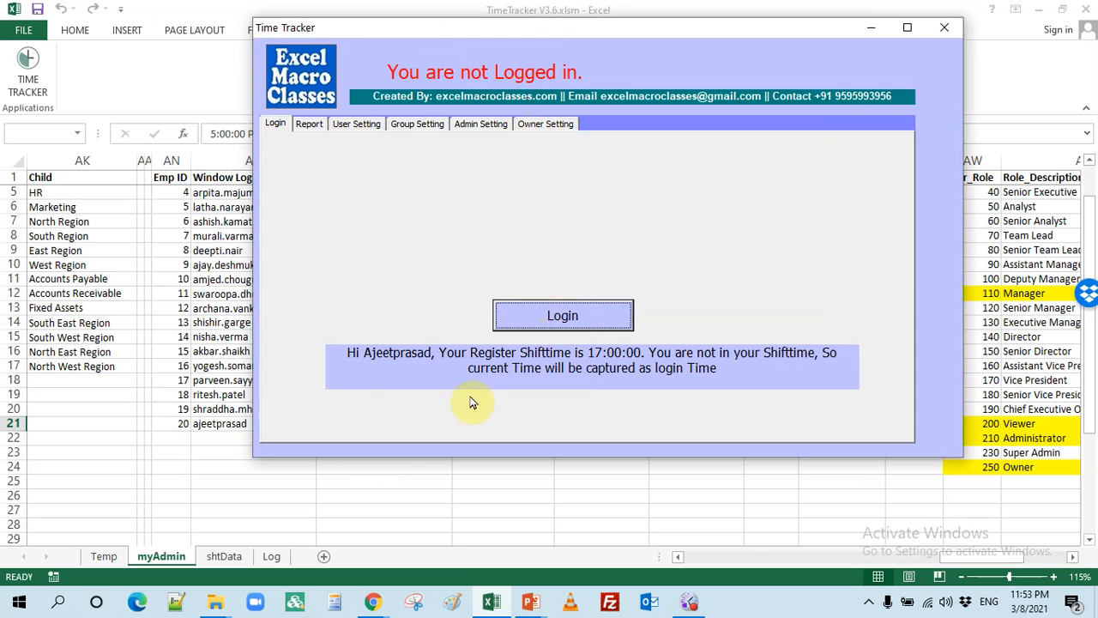
click(946, 31)
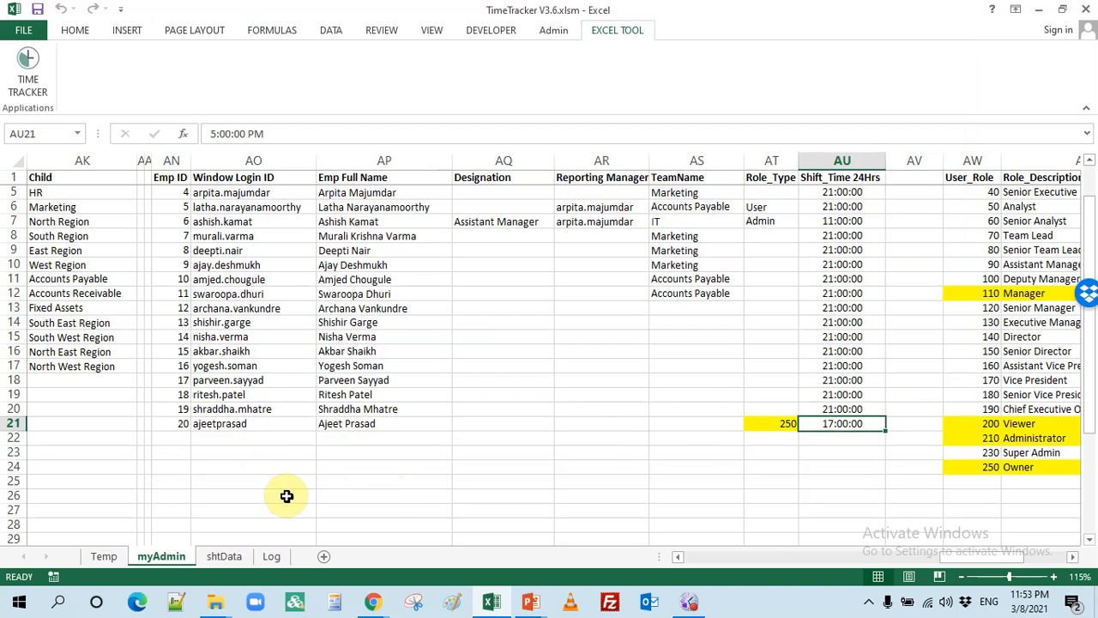
Go to the end of the logged records on shtData and select a cell in the empty rows below them
click(224, 556)
scroll(257, 444, down, 6)
click(54, 425)
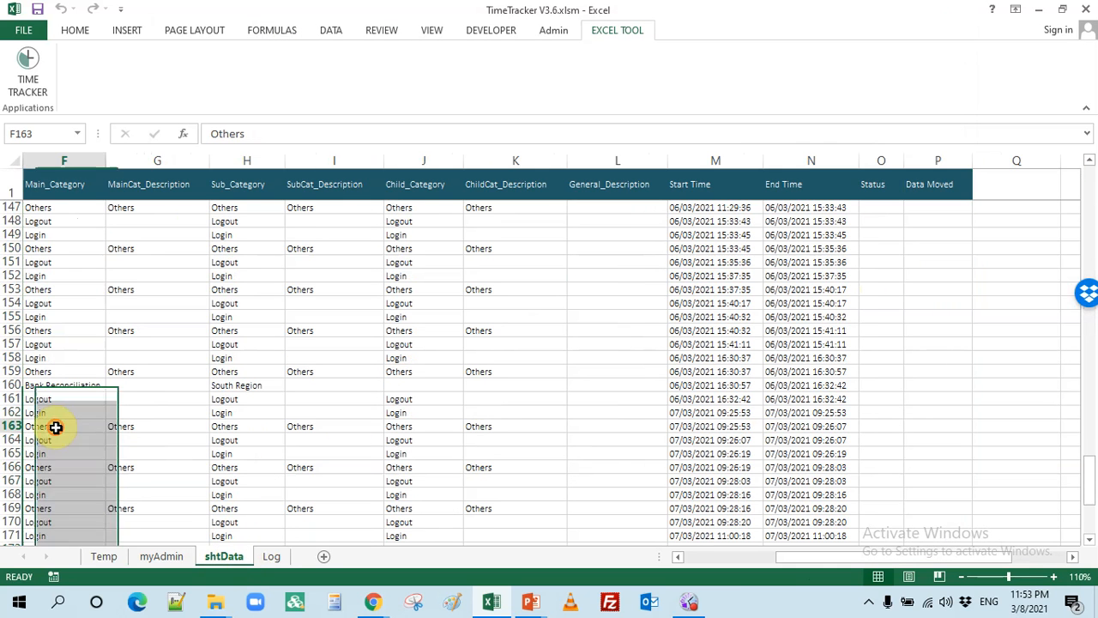
key(Home)
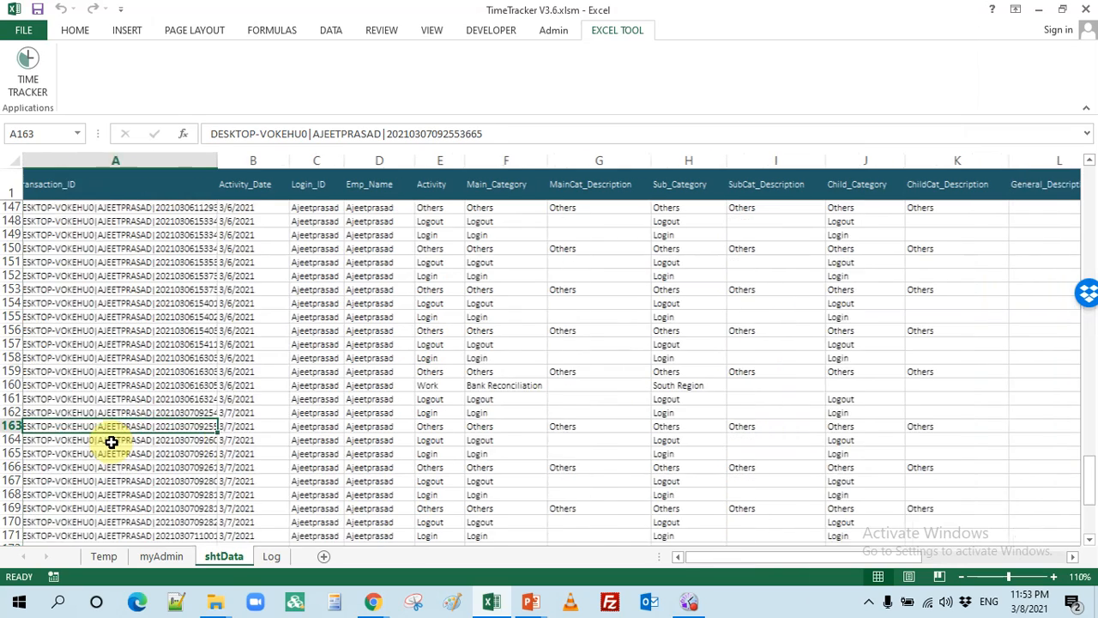
key(Down)
key(Down)
key(Down)
key(Down)
key(Down)
key(Down)
key(Down)
key(Down)
key(Down)
key(Down)
key(Down)
key(Down)
key(Down)
key(Down)
key(Down)
key(Down)
key(Down)
key(Down)
key(Down)
key(Down)
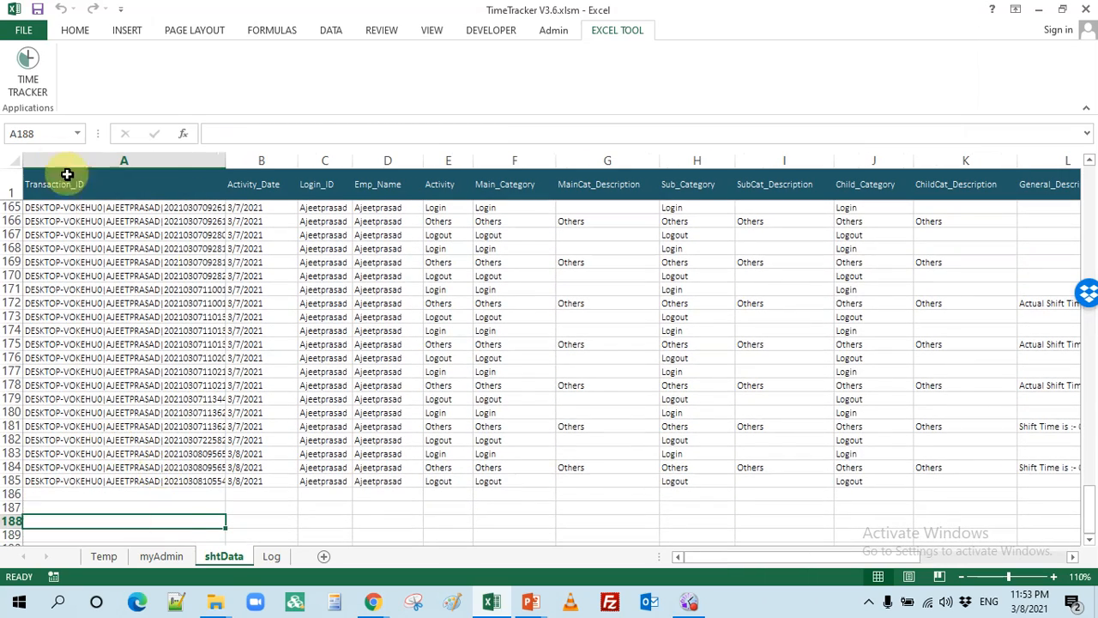
Open the Time Tracker form, log in for the current shift, and close the form
click(29, 85)
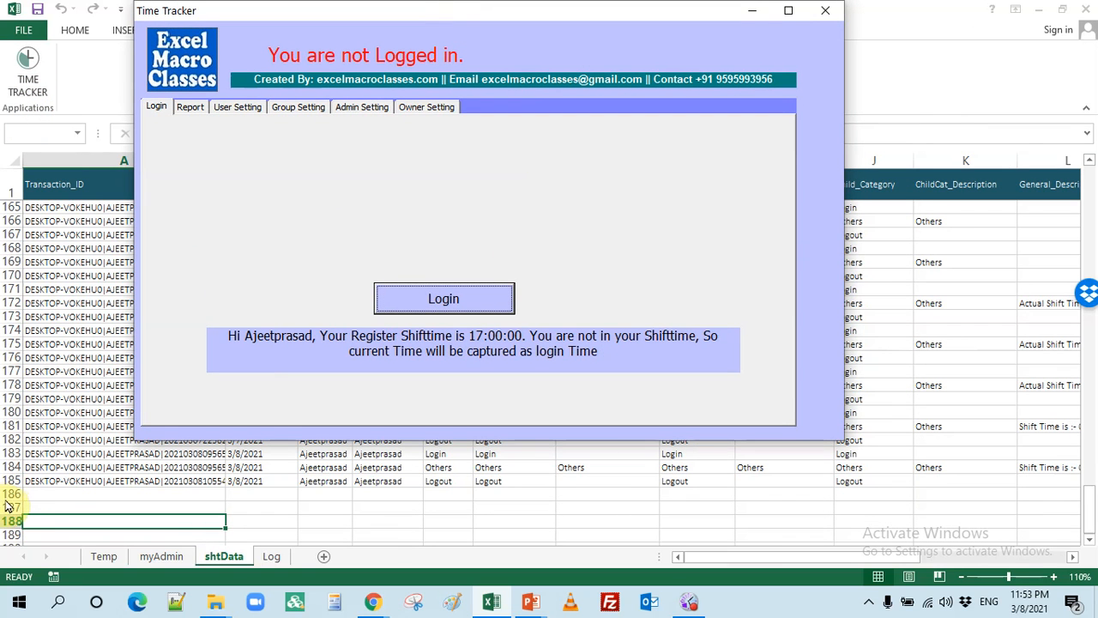
click(450, 306)
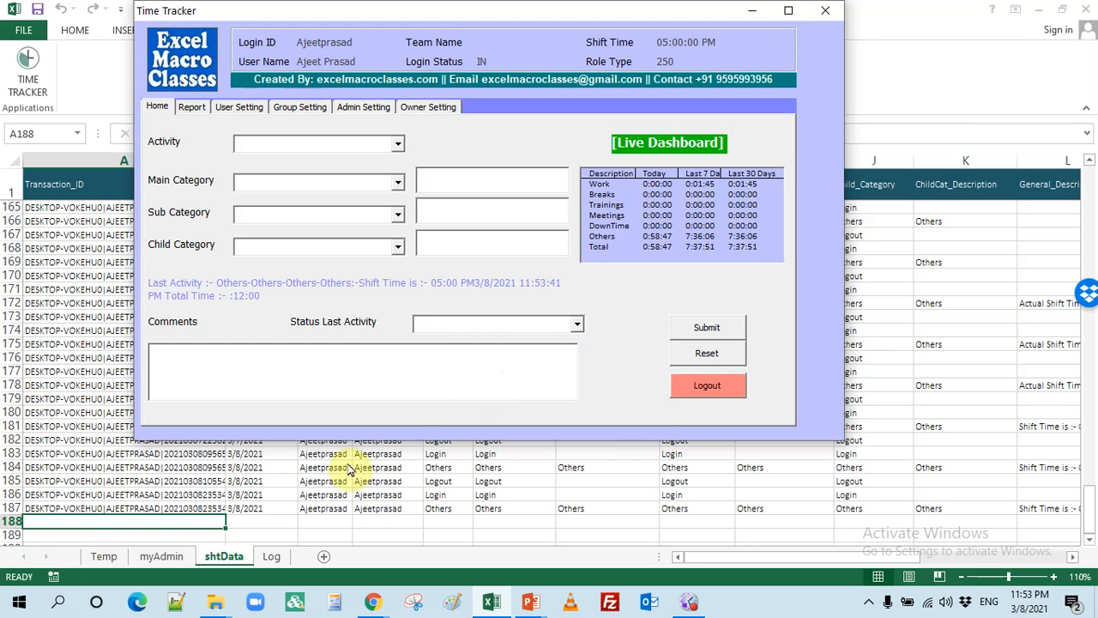
click(827, 11)
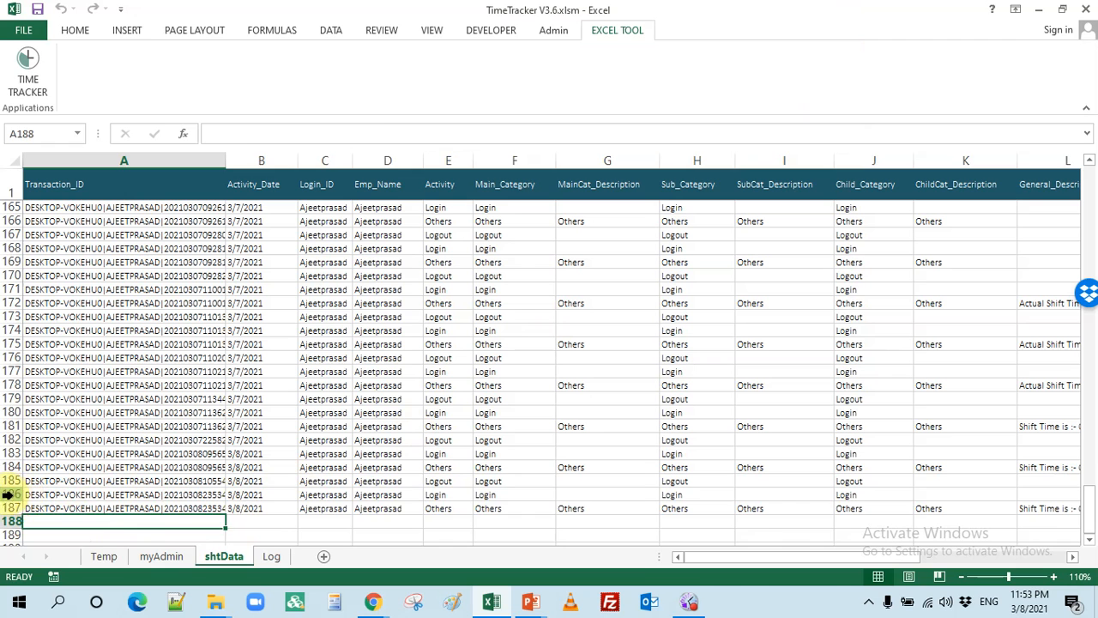
Review the new Login record in row 186 and the Others record in row 187, including their start and end times
click(12, 495)
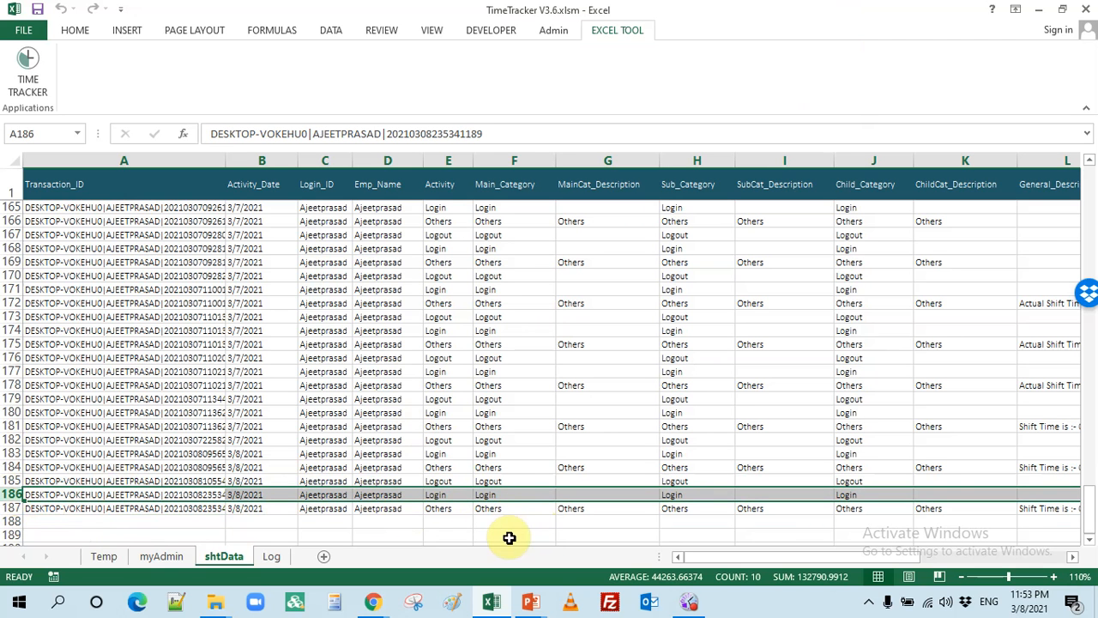
drag(746, 562, 764, 504)
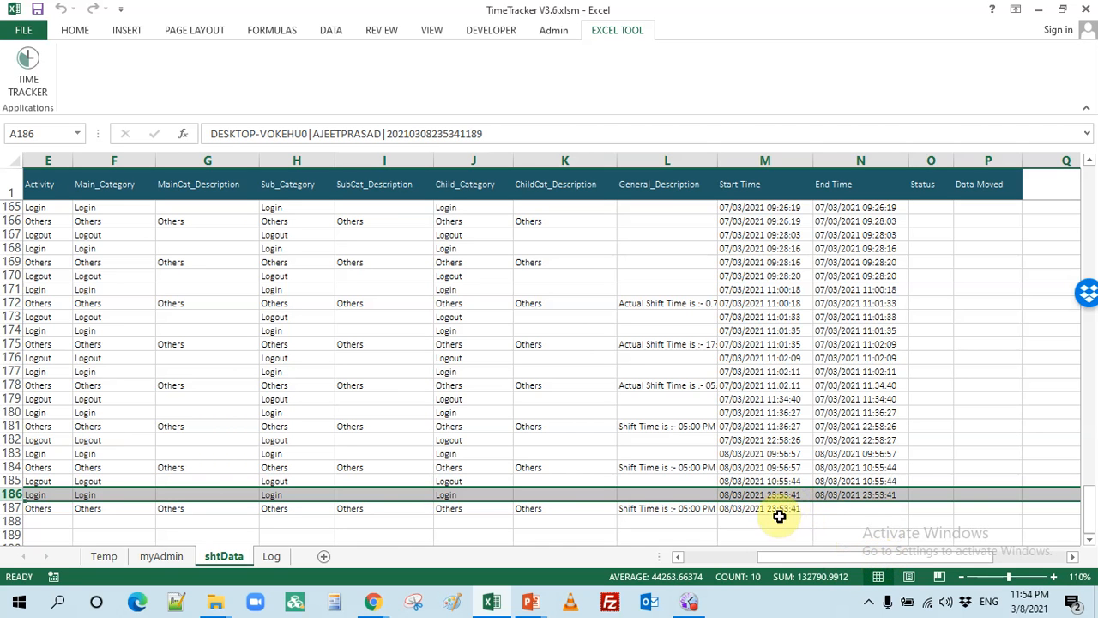
drag(845, 558, 742, 565)
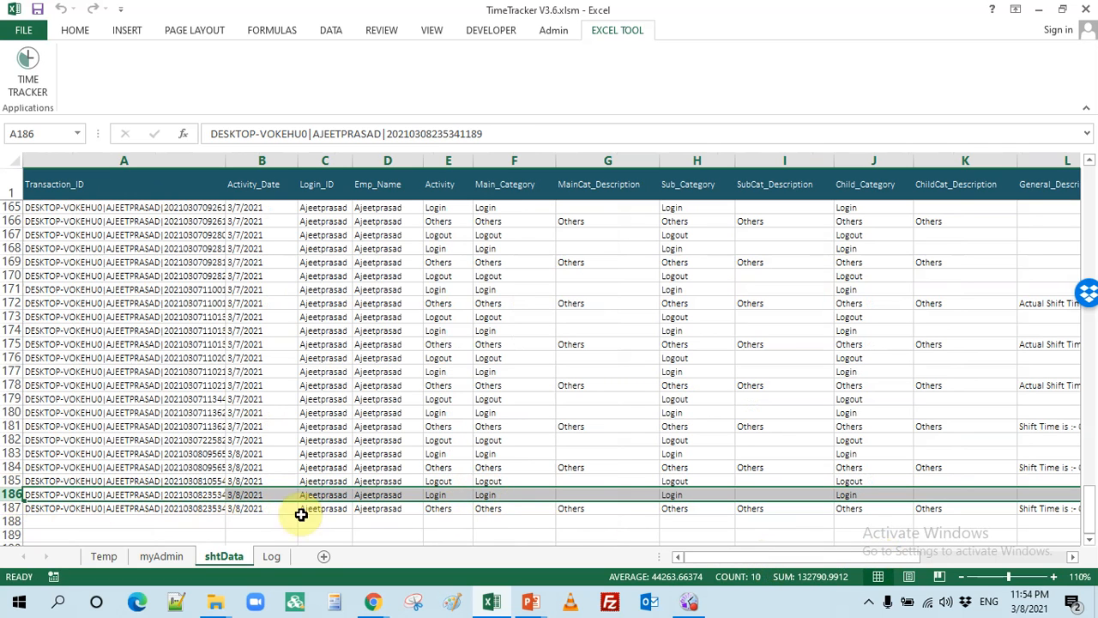
drag(454, 512, 697, 506)
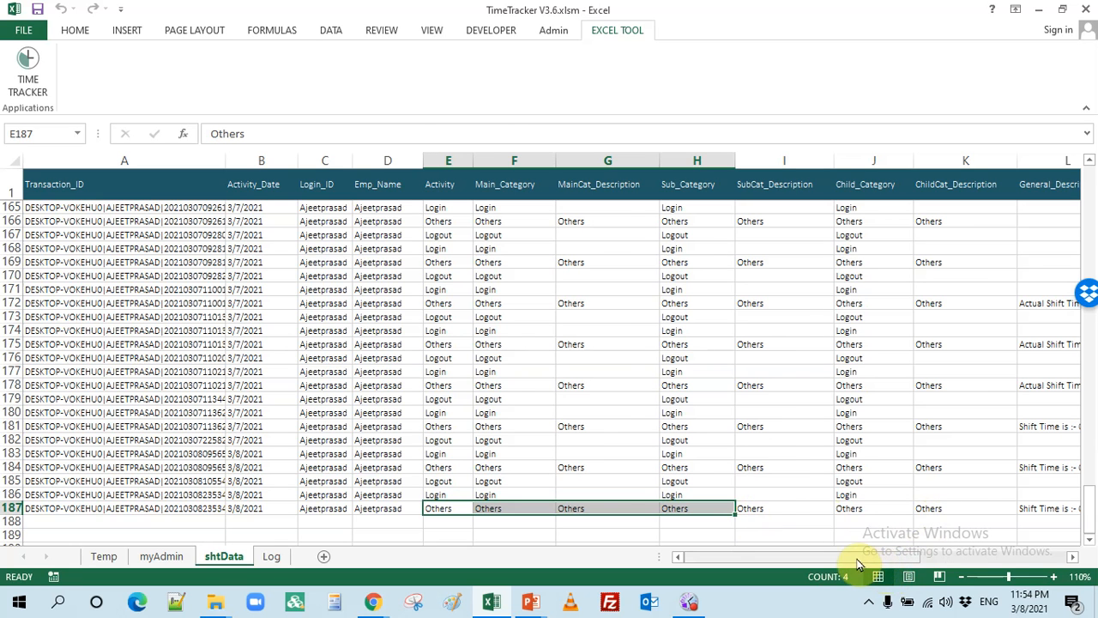
drag(854, 559, 798, 559)
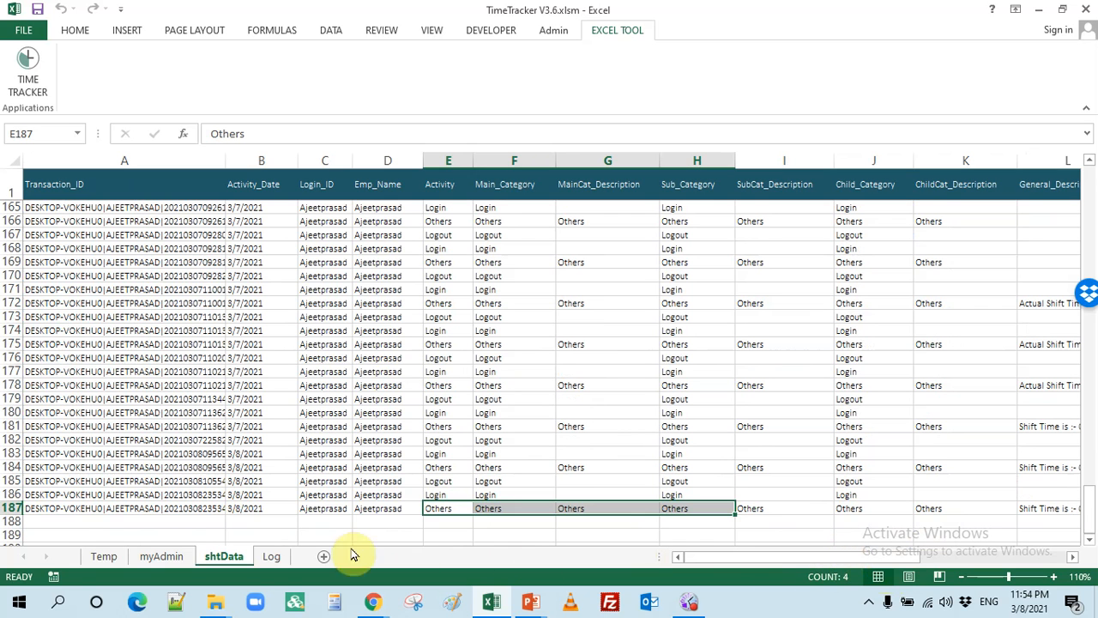
Reopen the Time Tracker form and set the Activity to Work
click(28, 73)
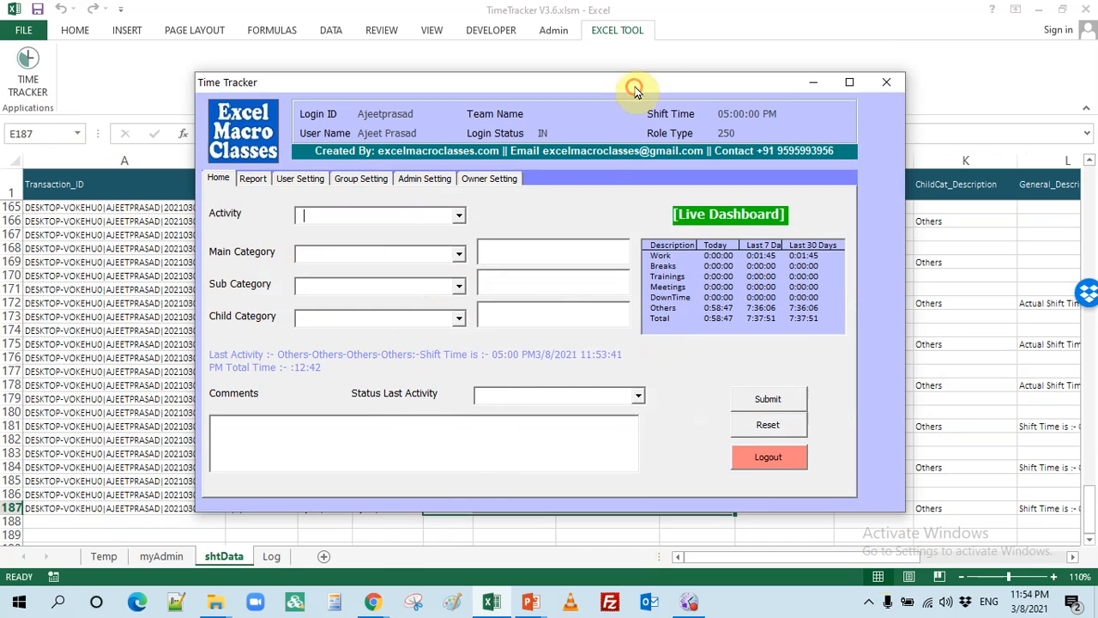
drag(635, 91, 635, 71)
click(459, 195)
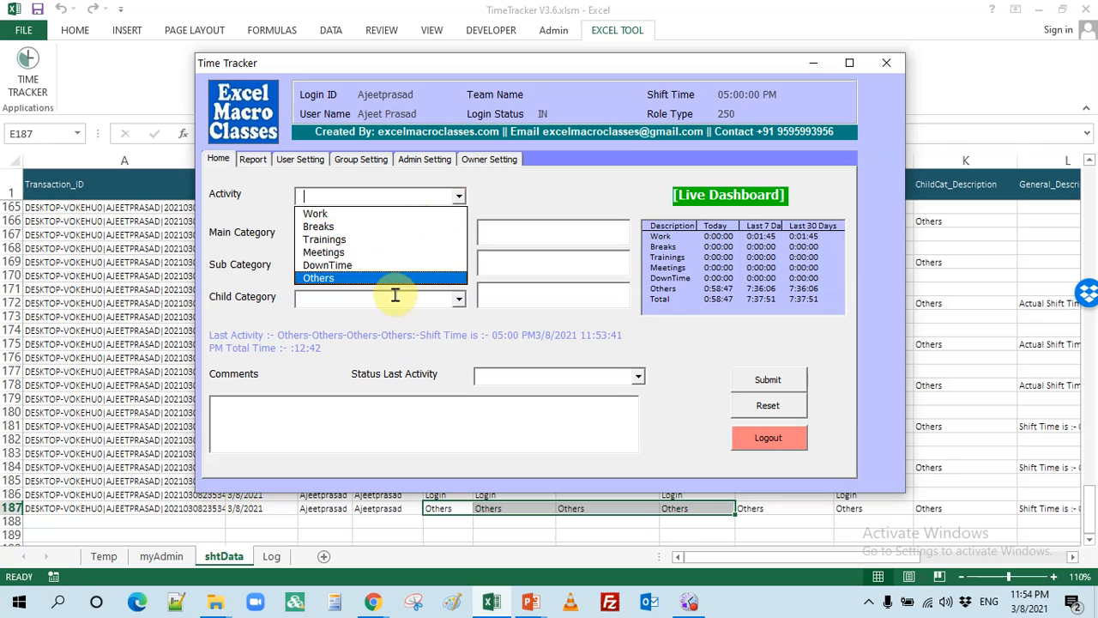
click(397, 216)
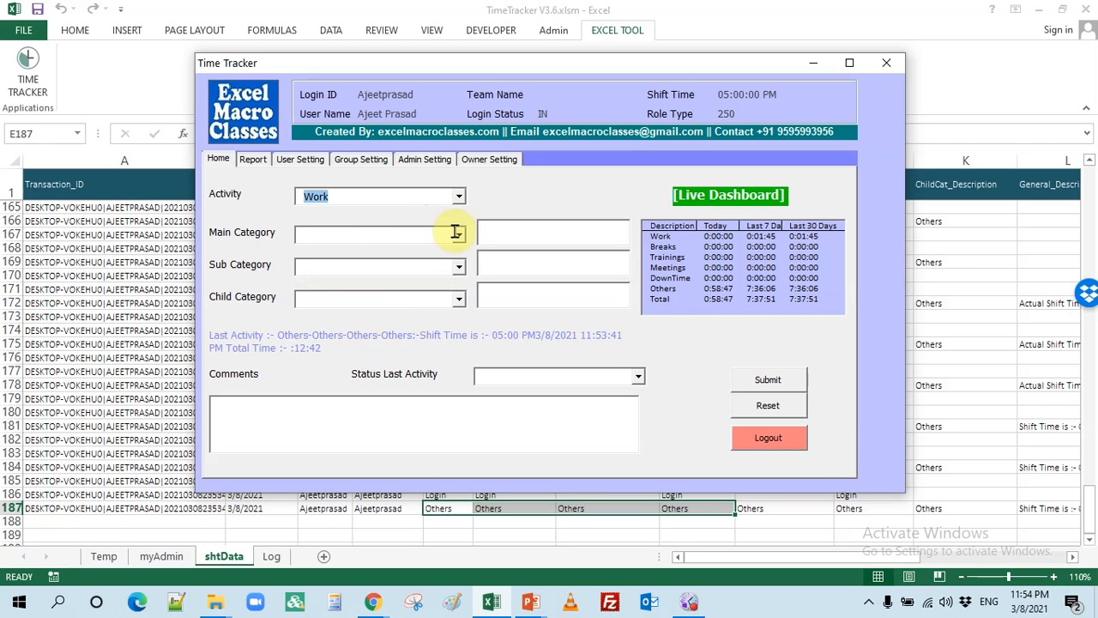
click(457, 198)
click(436, 228)
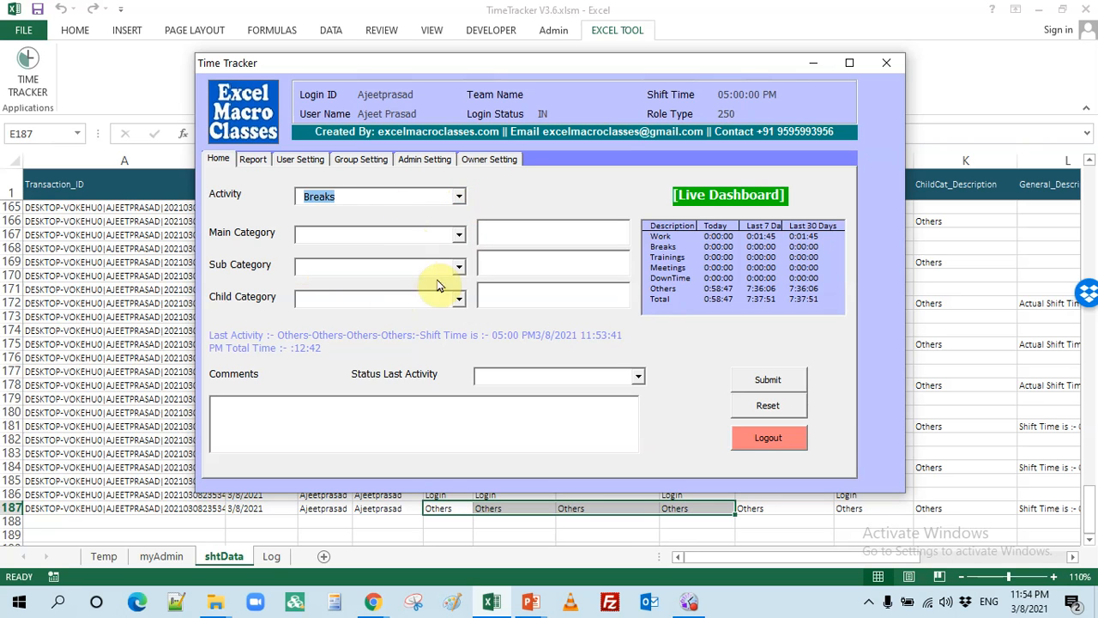
click(461, 199)
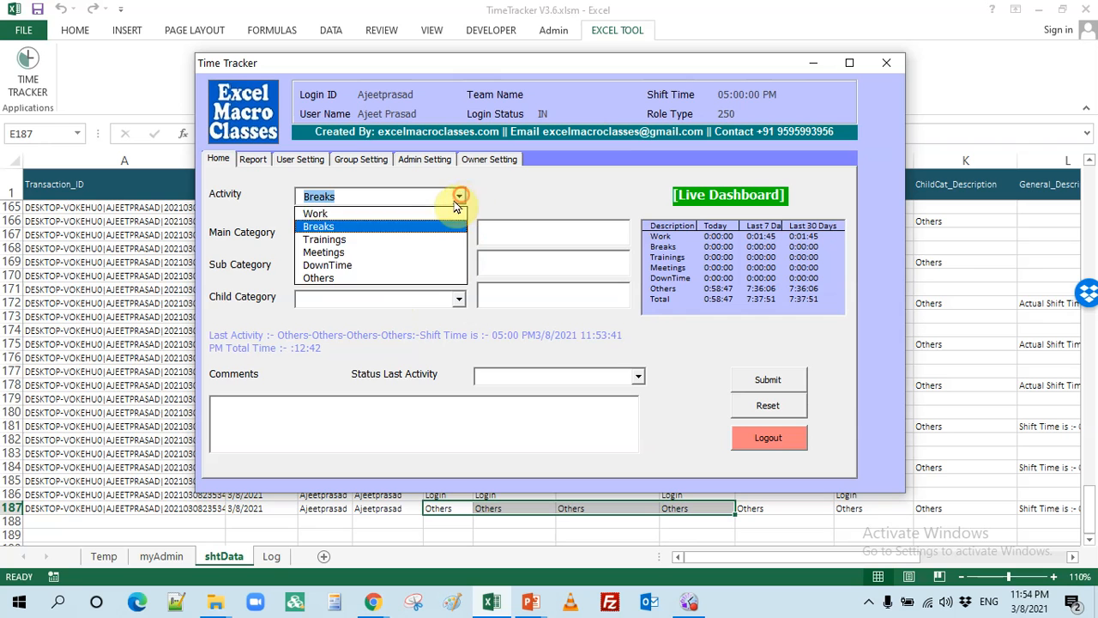
click(396, 216)
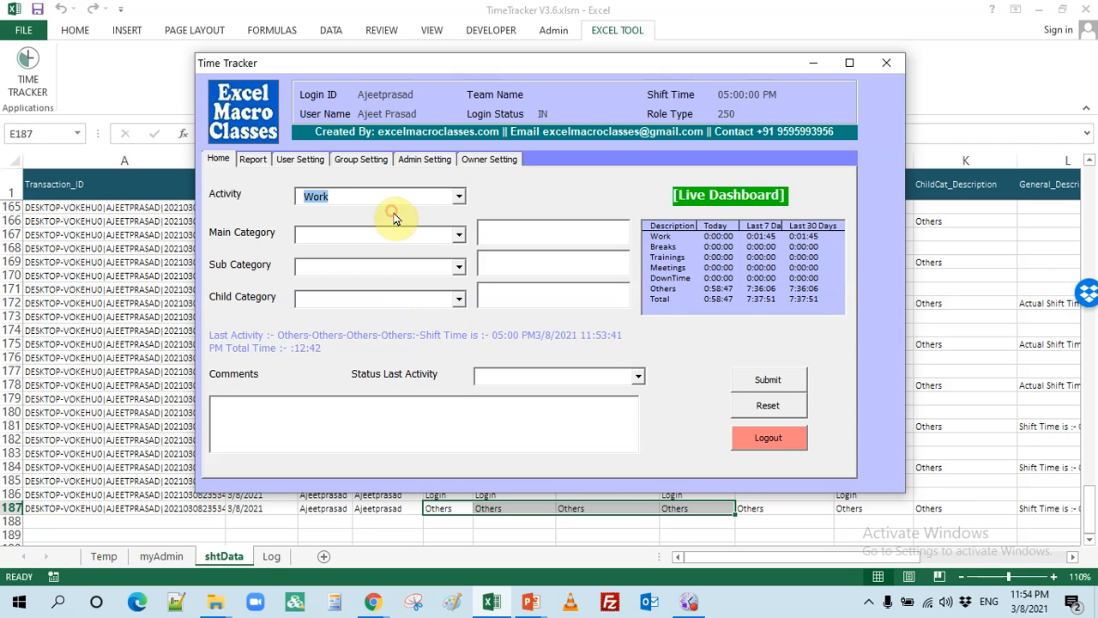
Set the Main Category to Bank Reconciliation and the Sub Category to South Region, and check the Child Category options
click(456, 237)
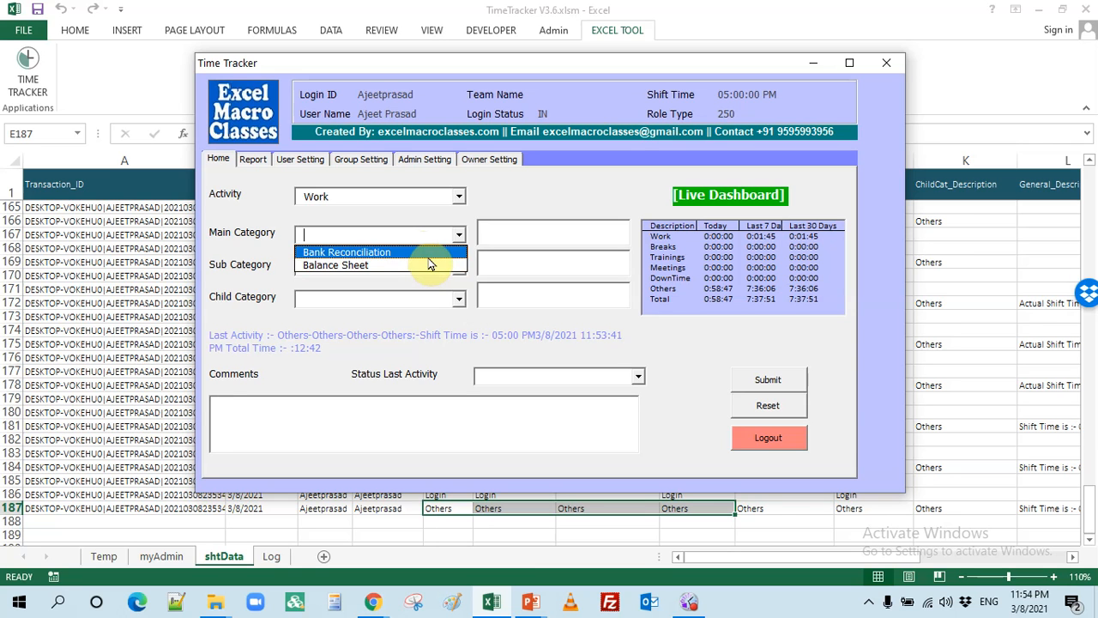
click(427, 258)
click(460, 269)
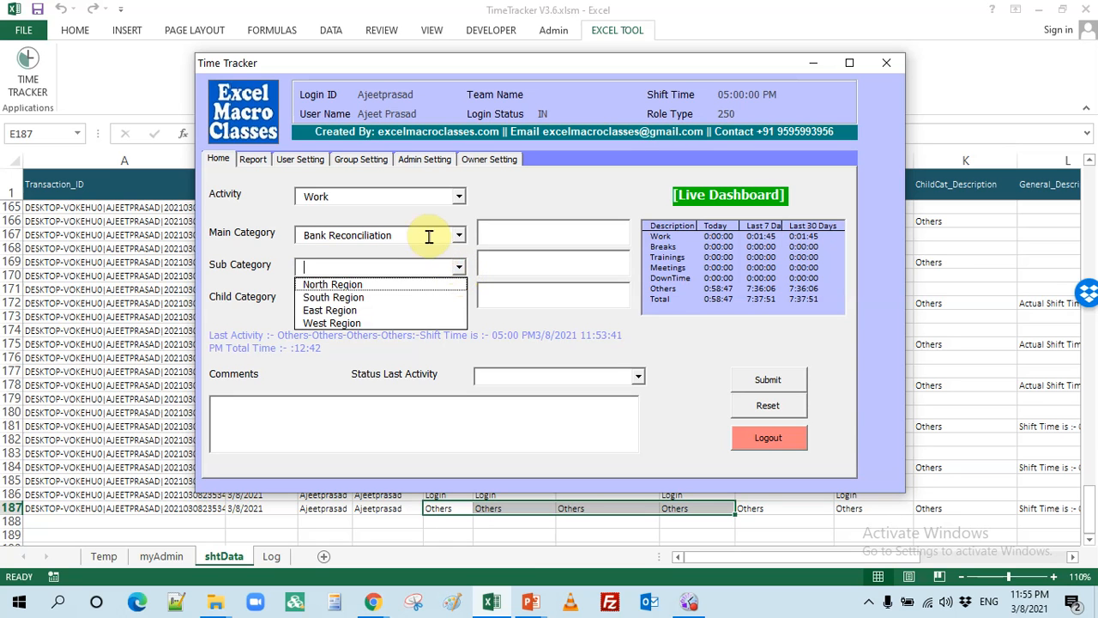
click(388, 297)
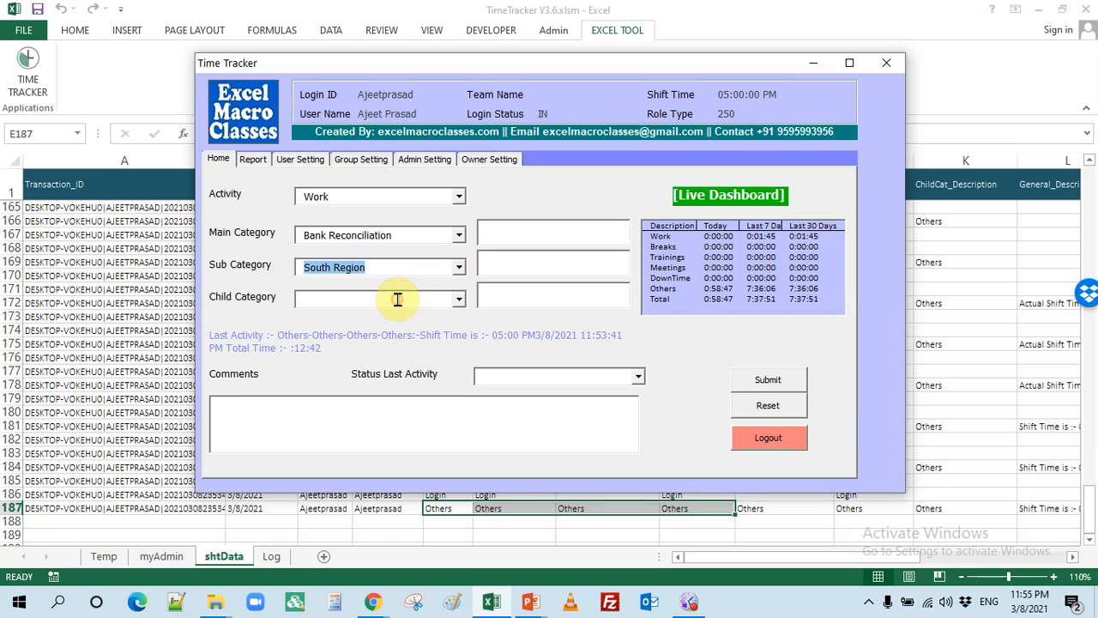
click(461, 299)
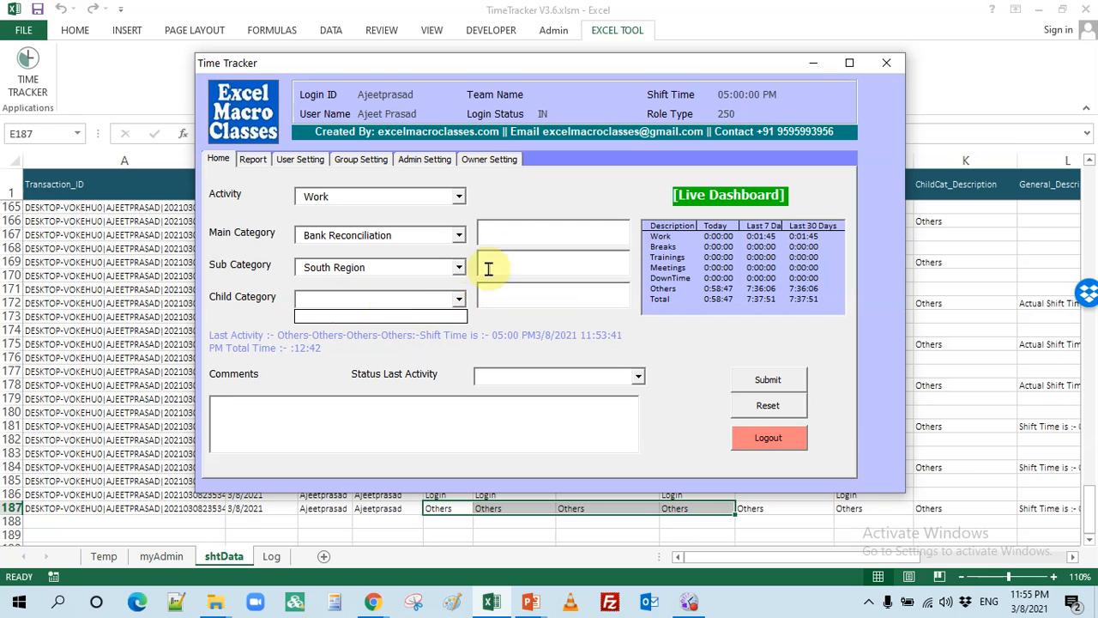
click(514, 233)
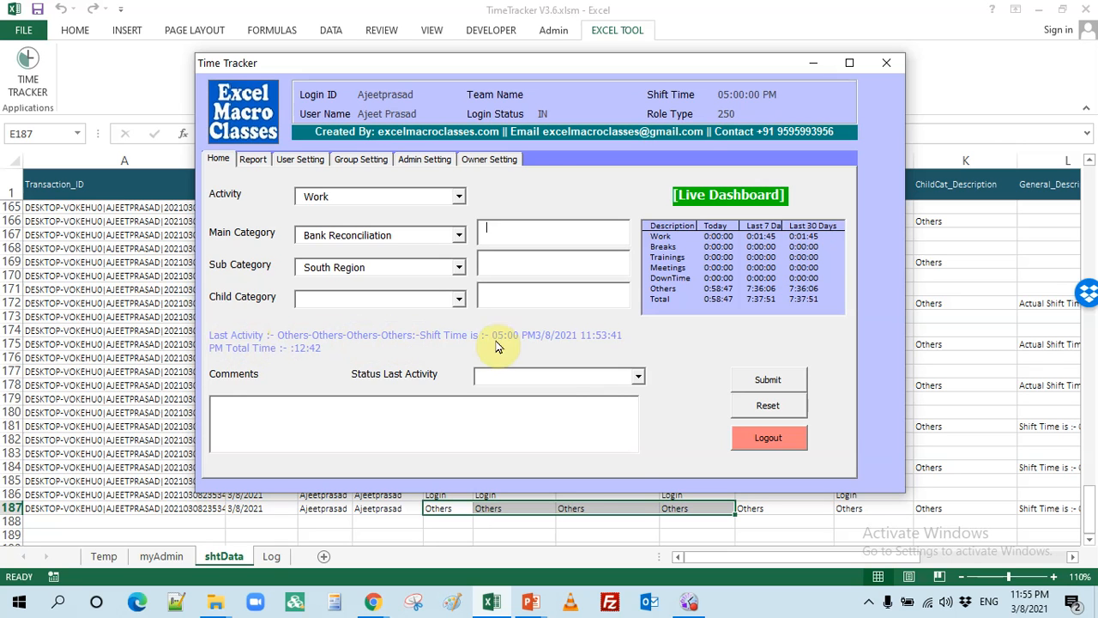
Set Status Last Activity to Complete, submit the activity entry, and close the form
click(637, 376)
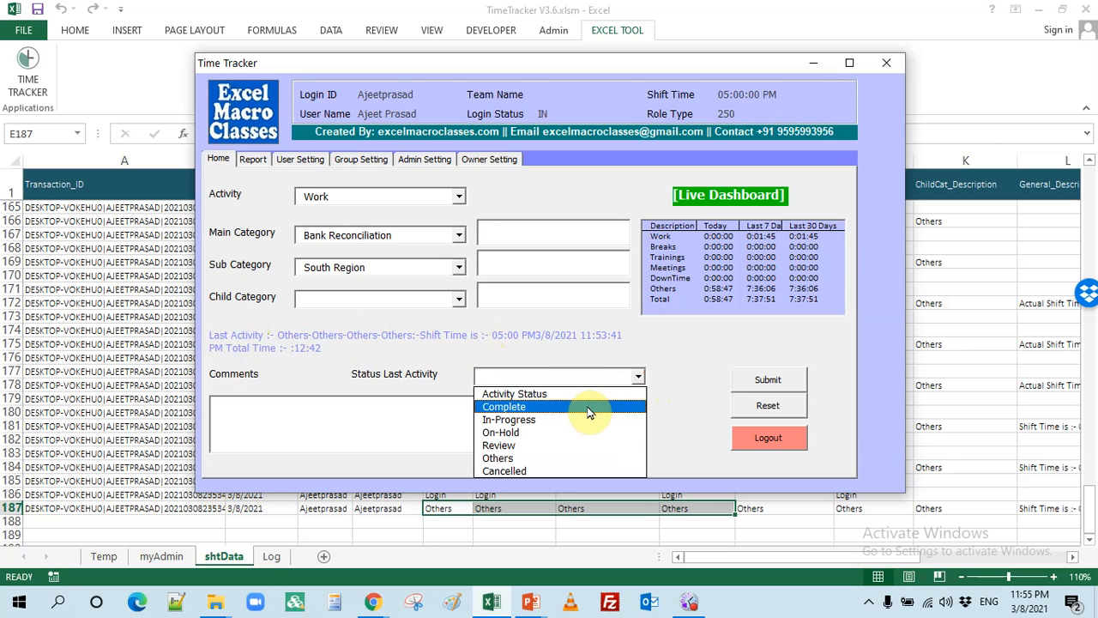
click(590, 403)
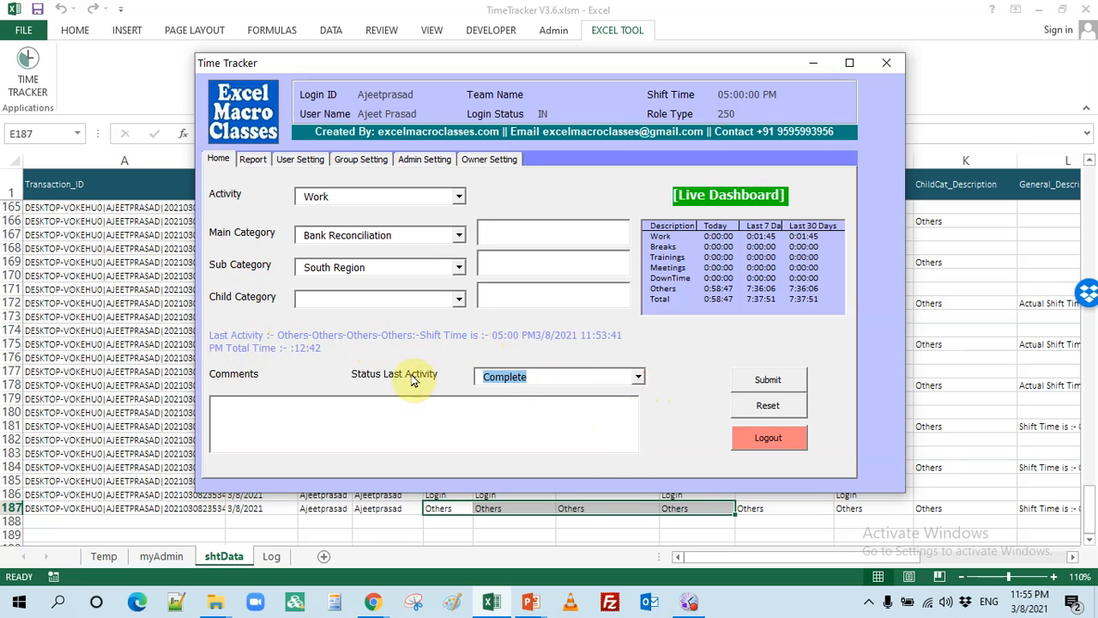
click(775, 386)
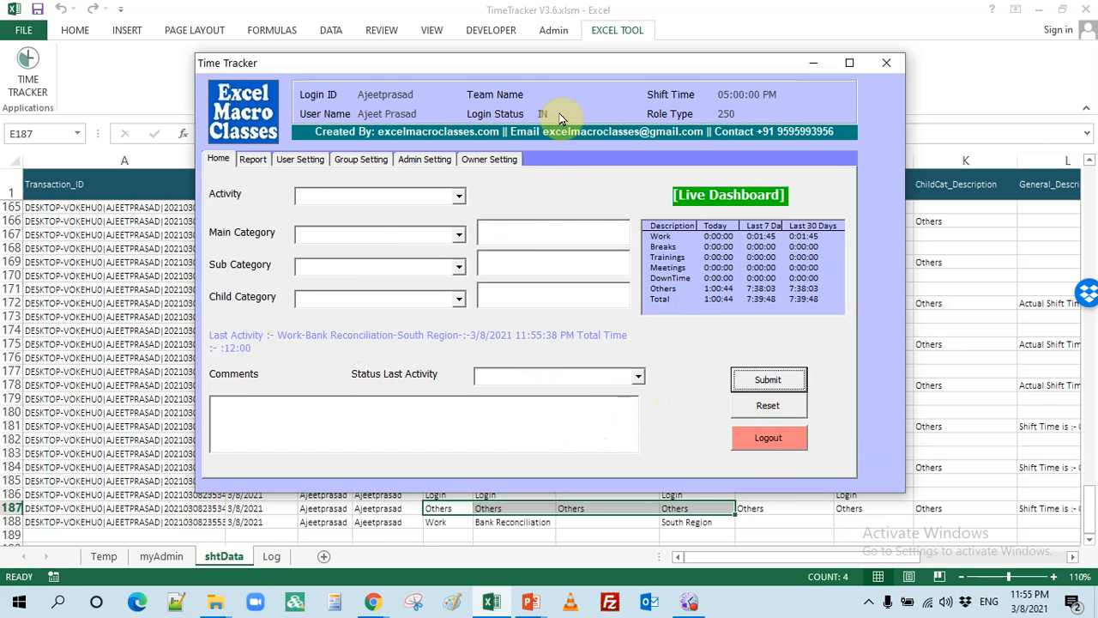
drag(562, 65, 547, 43)
click(867, 56)
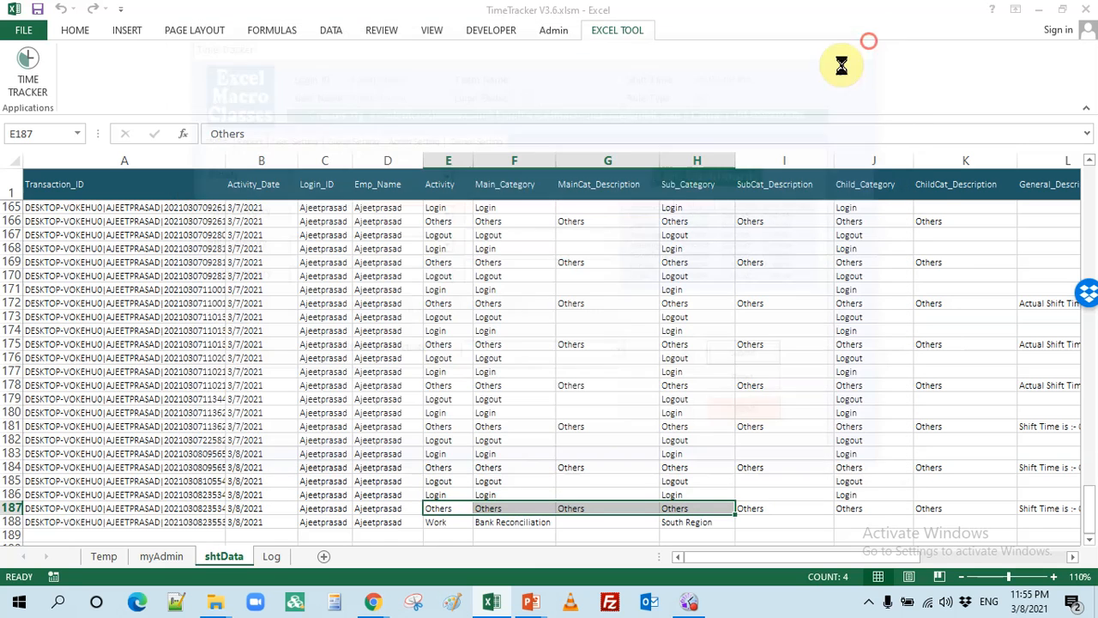
Review the Start Time, End Time and Status columns of the last two records on shtData
click(360, 385)
scroll(360, 386, down, 3)
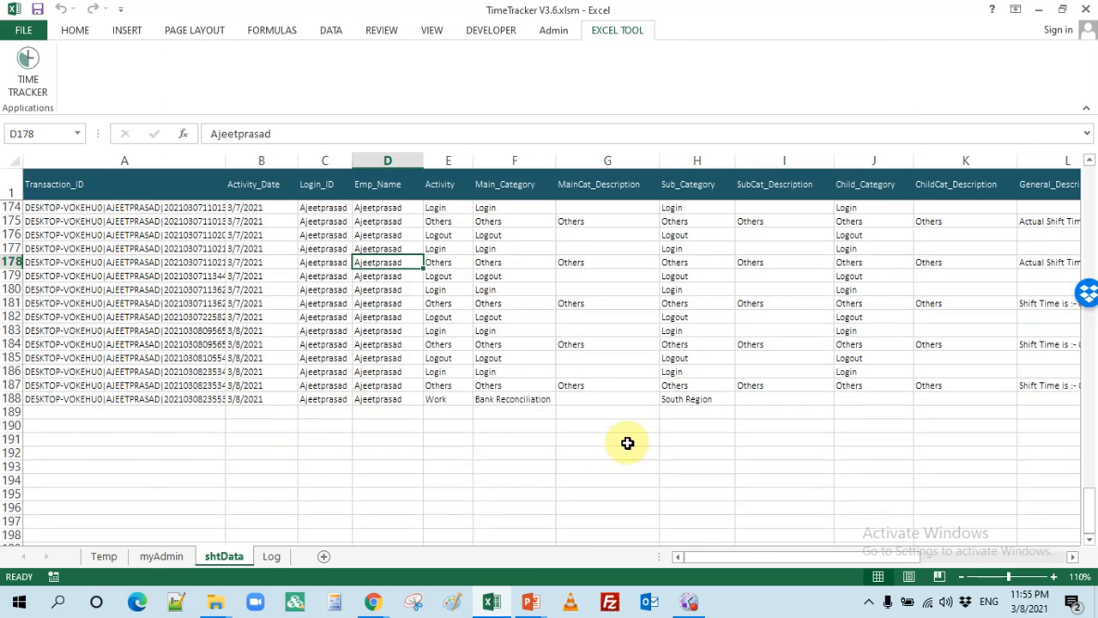
drag(625, 452, 858, 462)
click(775, 406)
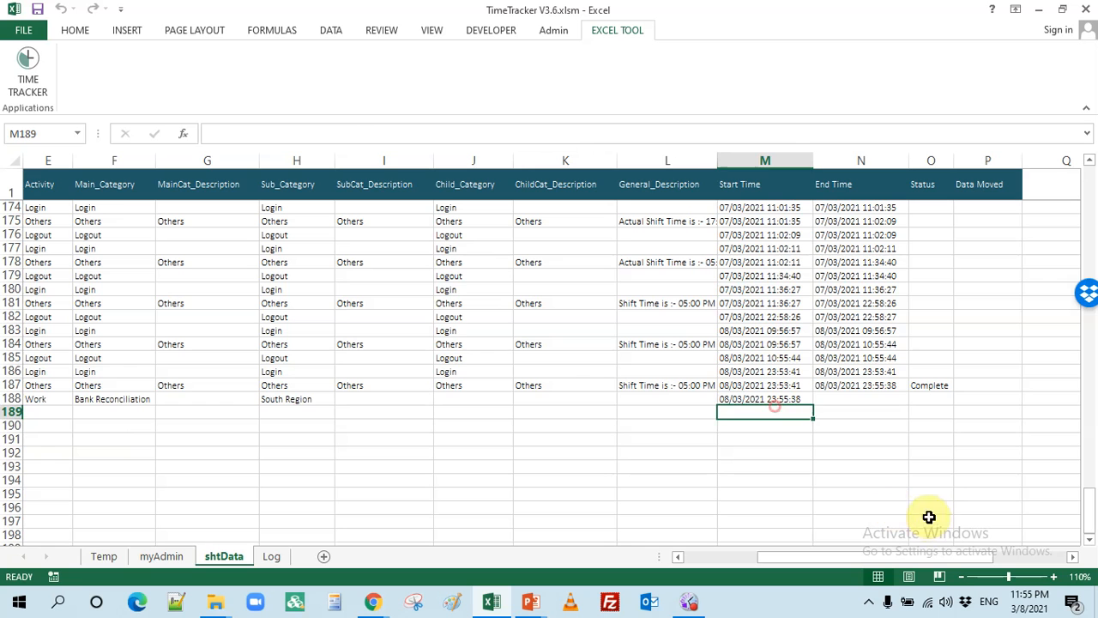
Try to clear the End Time cell N188 on the protected shtData sheet
click(844, 397)
key(Delete)
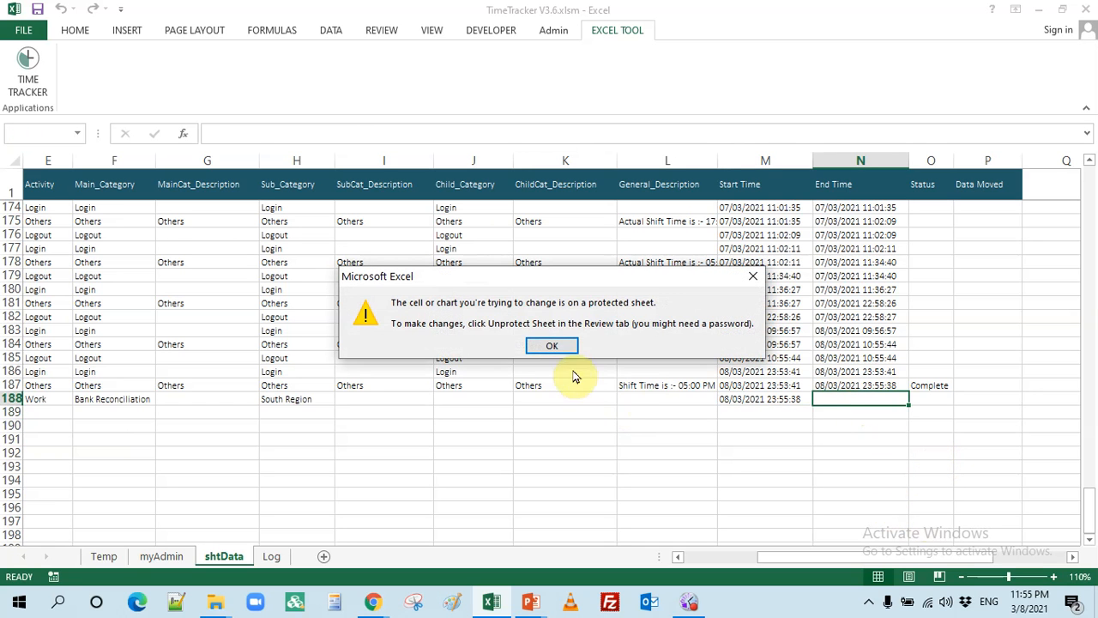
click(546, 347)
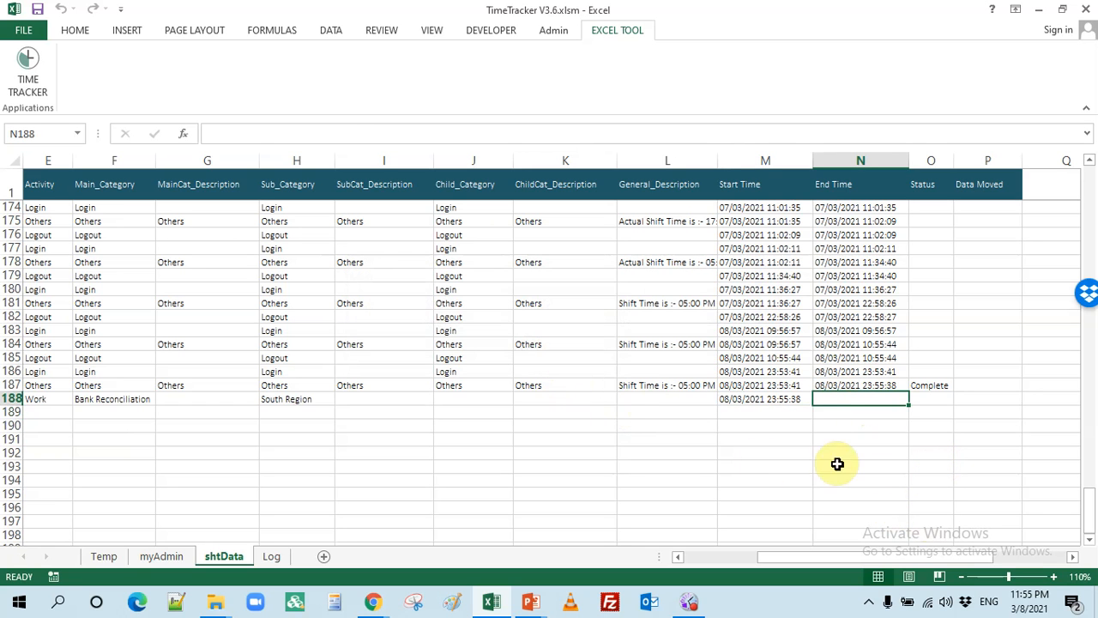
View the sheet-level commands available for shtData, including Unprotect Sheet, and dismiss them
click(728, 464)
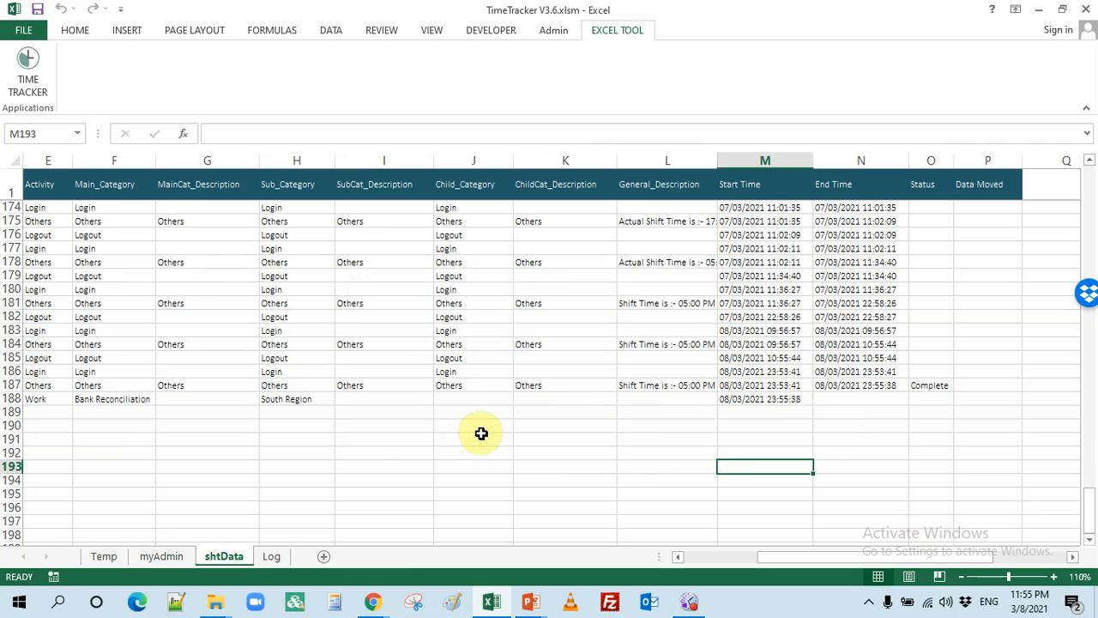
right_click(244, 555)
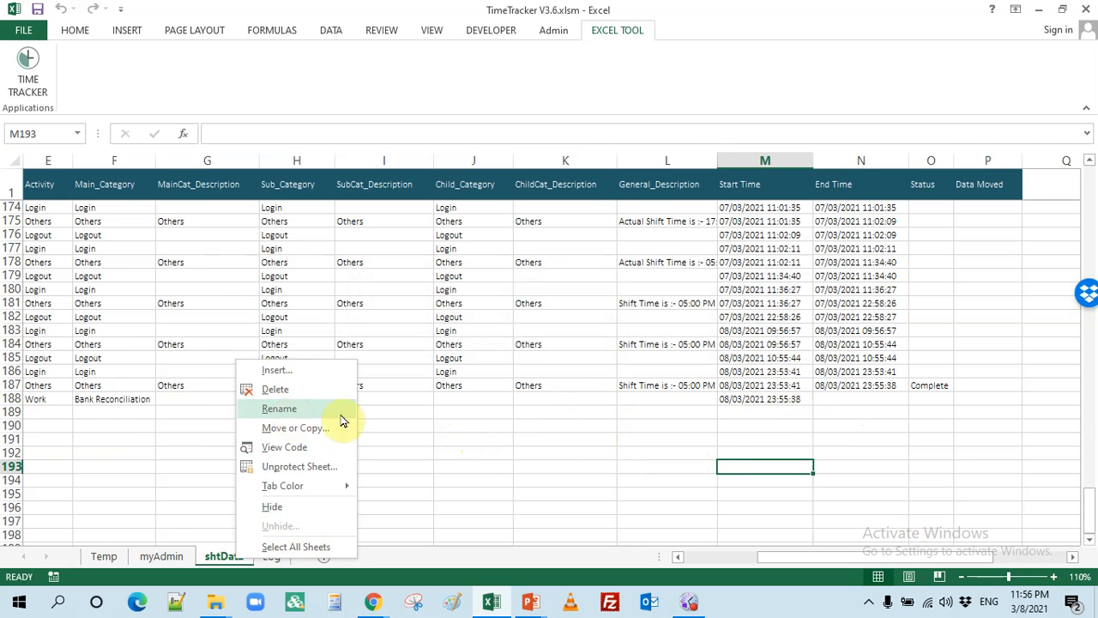
click(551, 435)
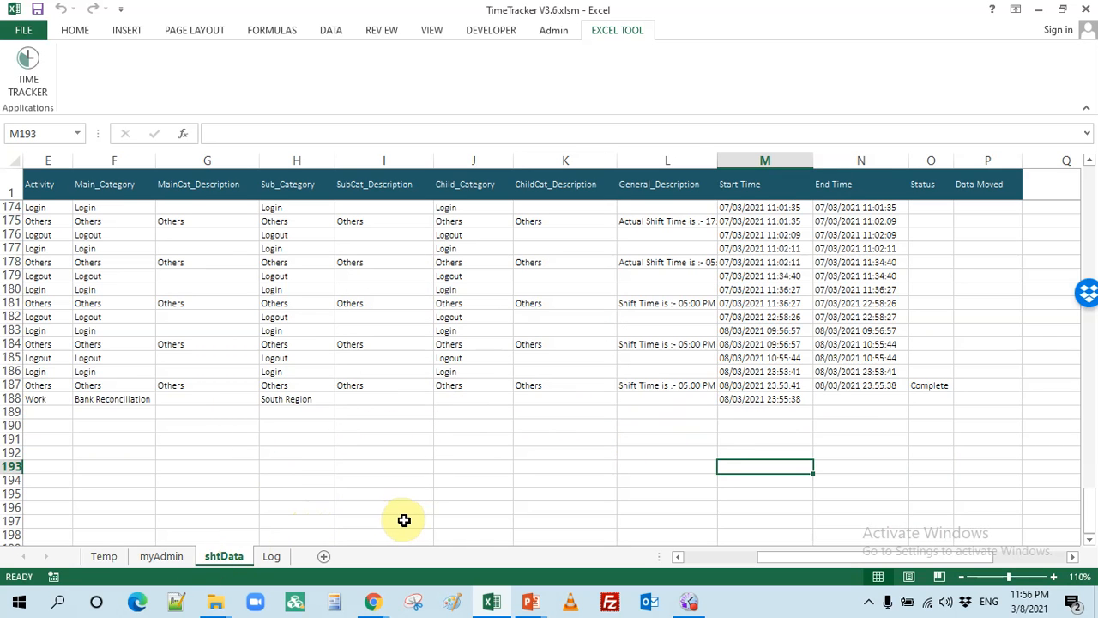
Return to the first columns of shtData and reopen the Time Tracker form on its Home page
click(441, 465)
drag(301, 462, 4, 455)
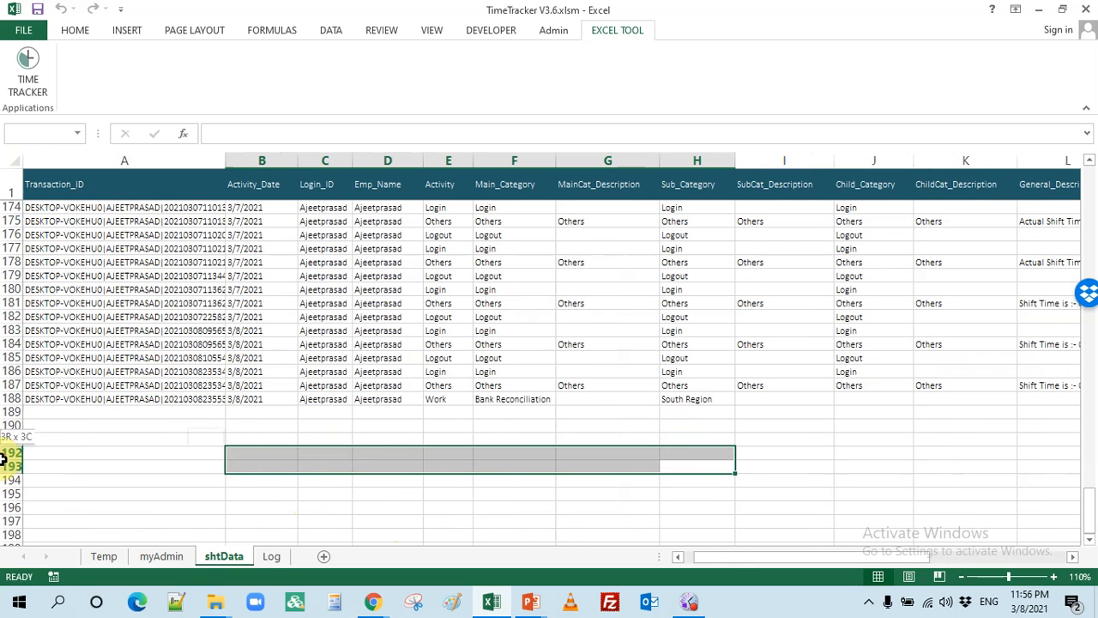
click(18, 85)
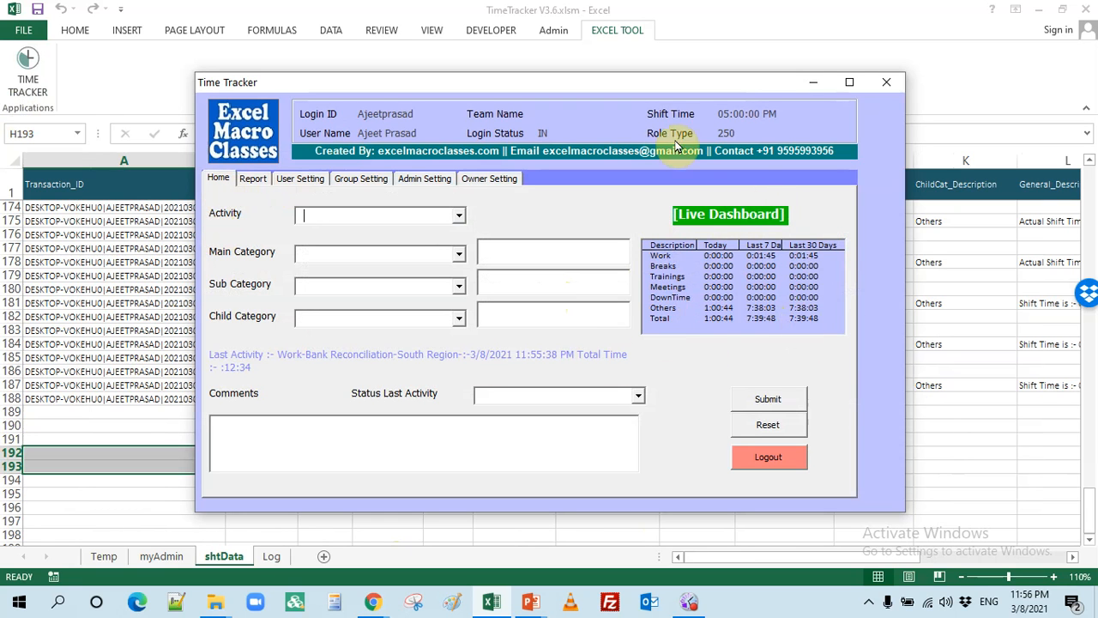
Review the Others and Total rows of the Live Dashboard, and close the Time Tracker form
drag(664, 85, 592, 77)
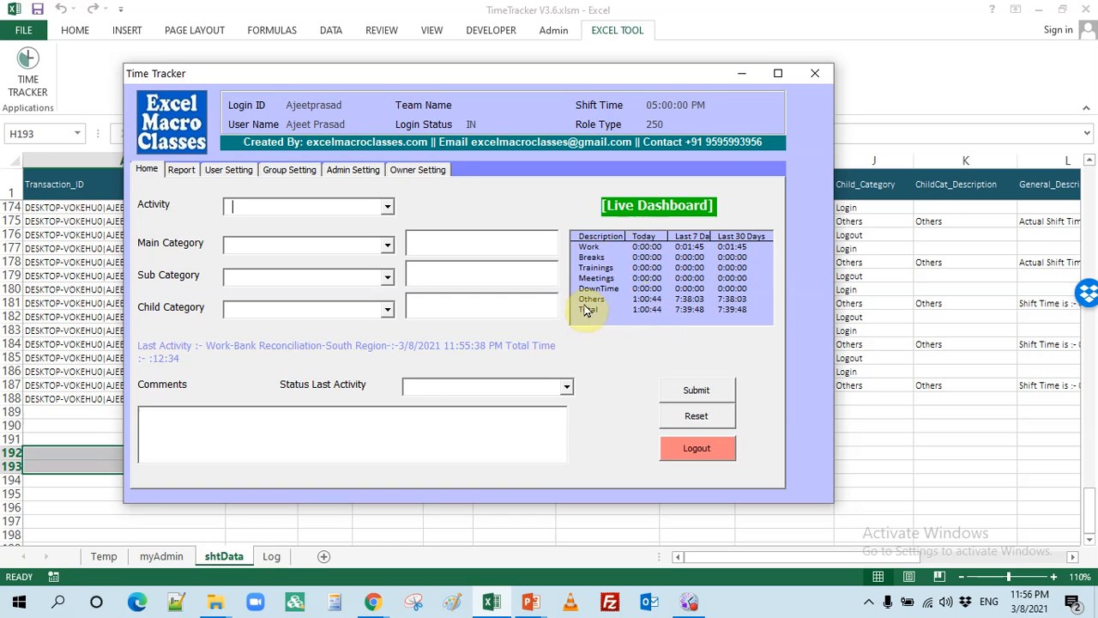
click(645, 300)
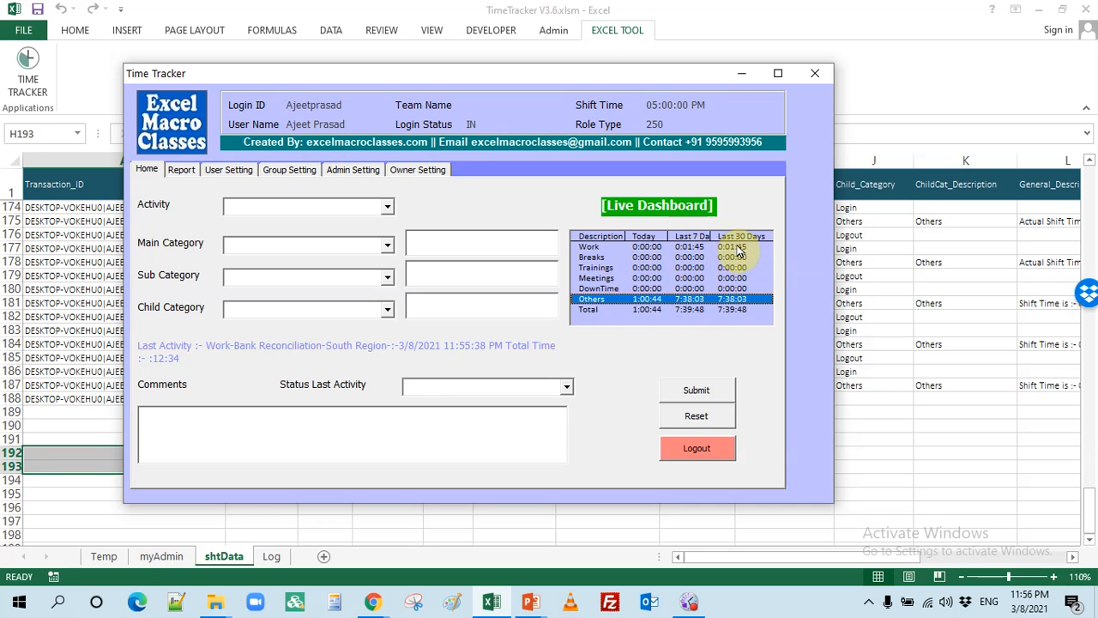
drag(737, 248, 745, 316)
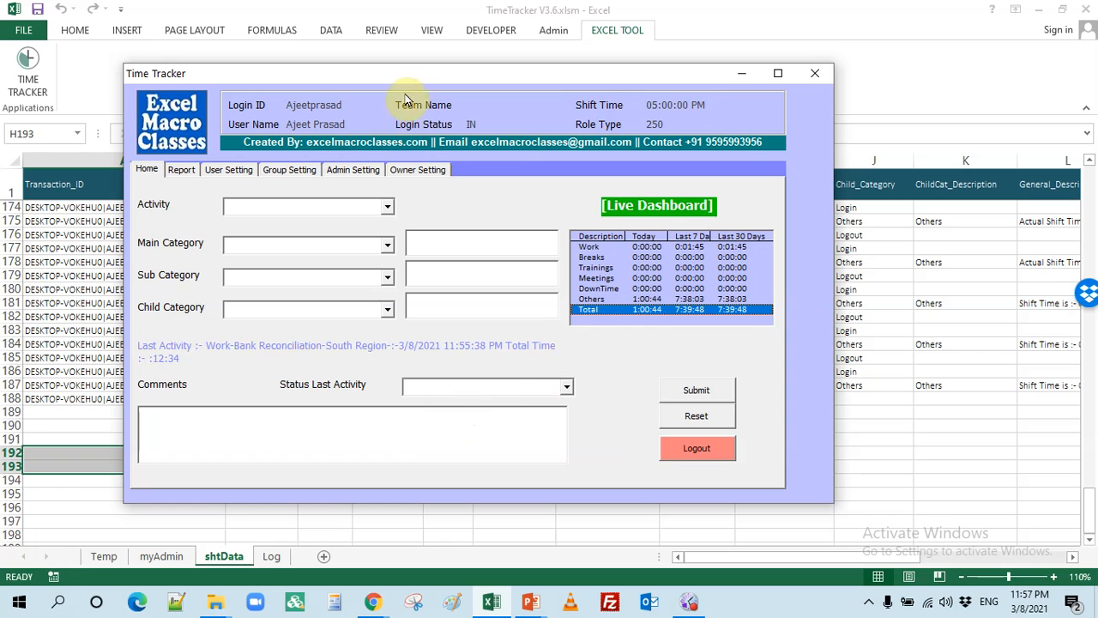
click(815, 73)
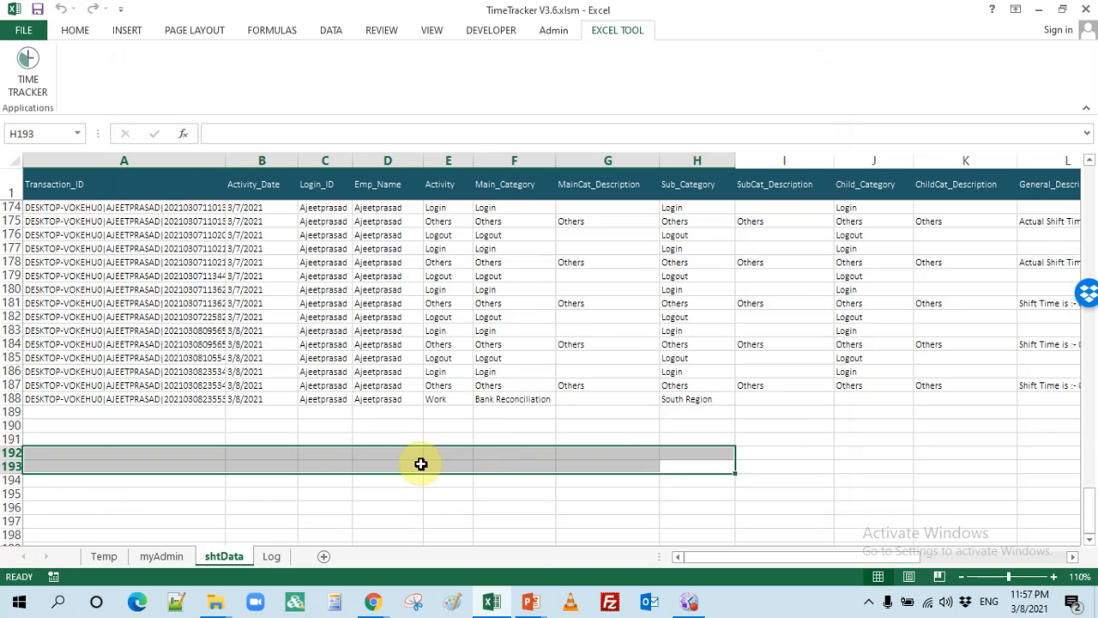
Examine the category, General_Description, Start Time and End Time cells of the Bank Reconciliation record in row 188 of shtData
click(490, 456)
drag(531, 399, 436, 402)
click(542, 463)
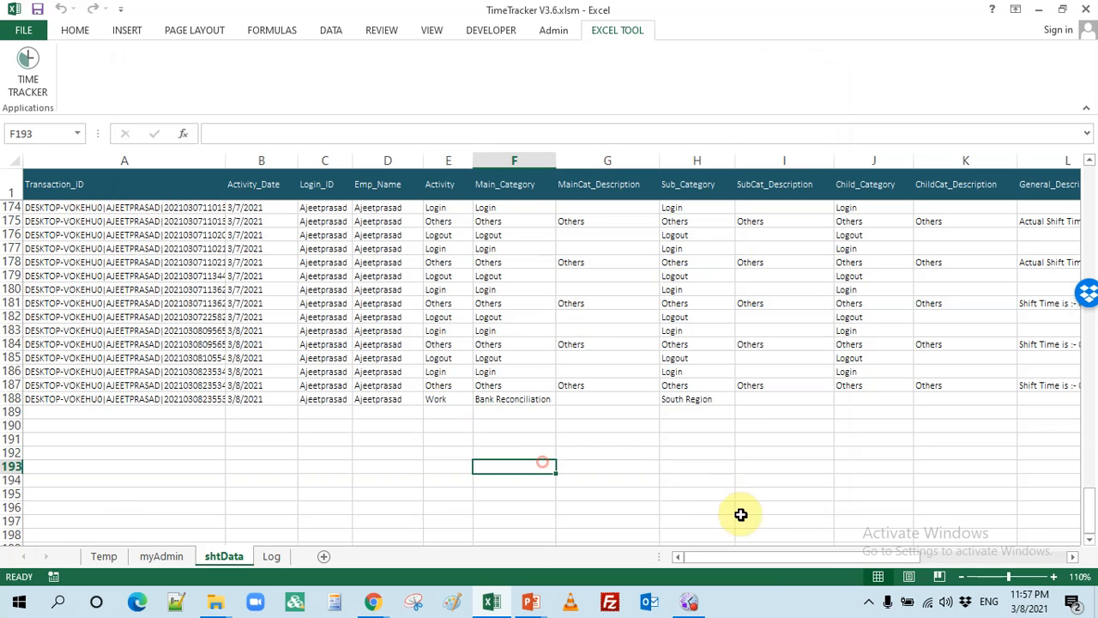
drag(808, 556, 892, 558)
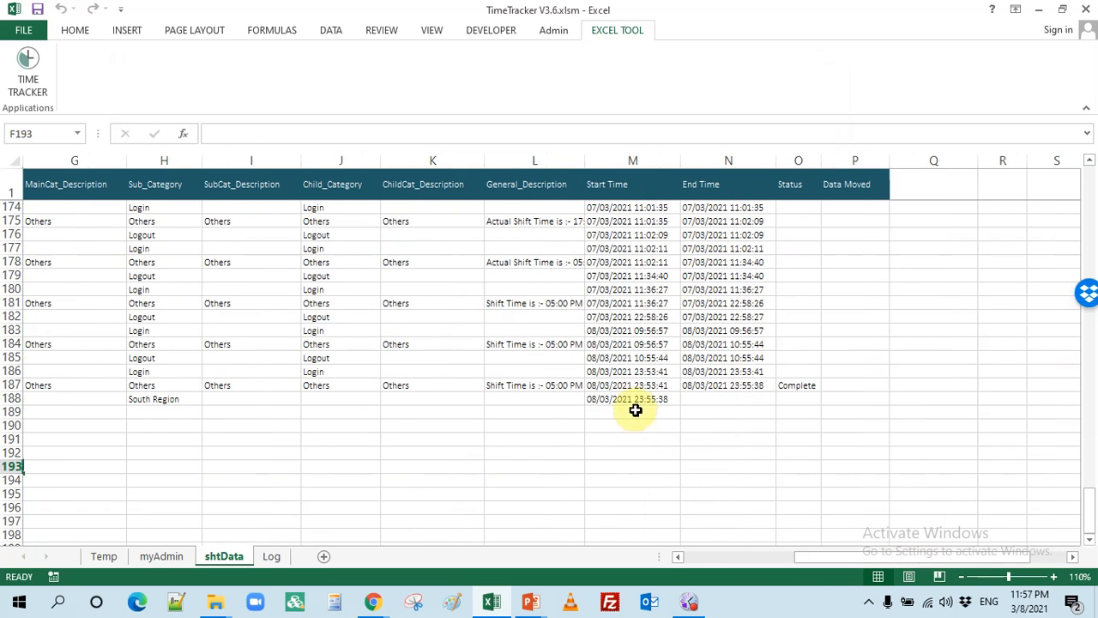
click(634, 400)
click(713, 399)
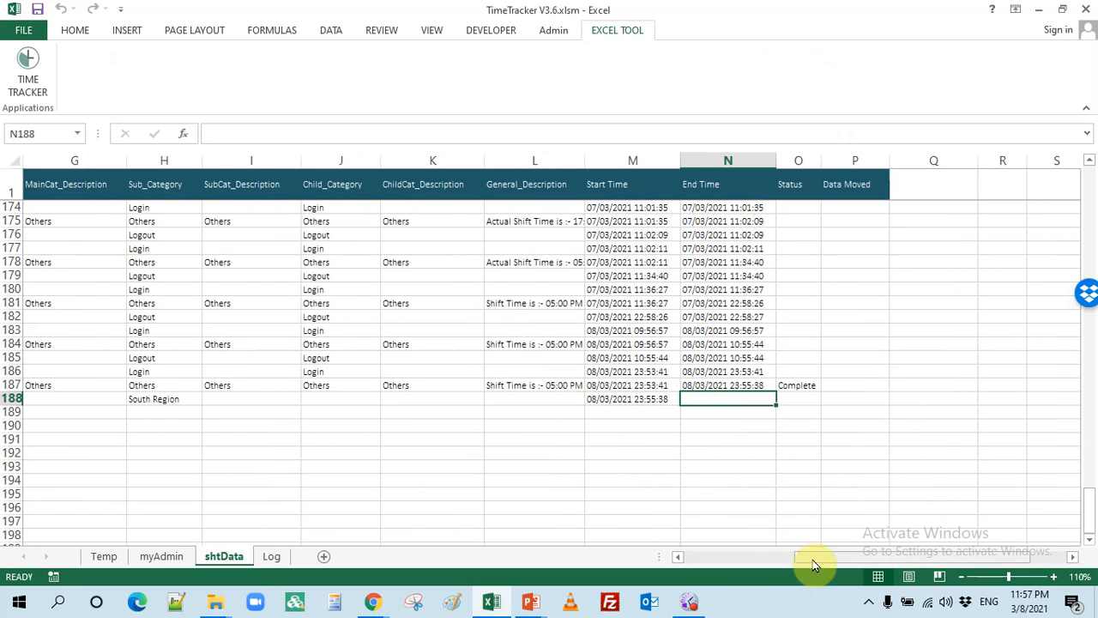
drag(815, 564, 772, 559)
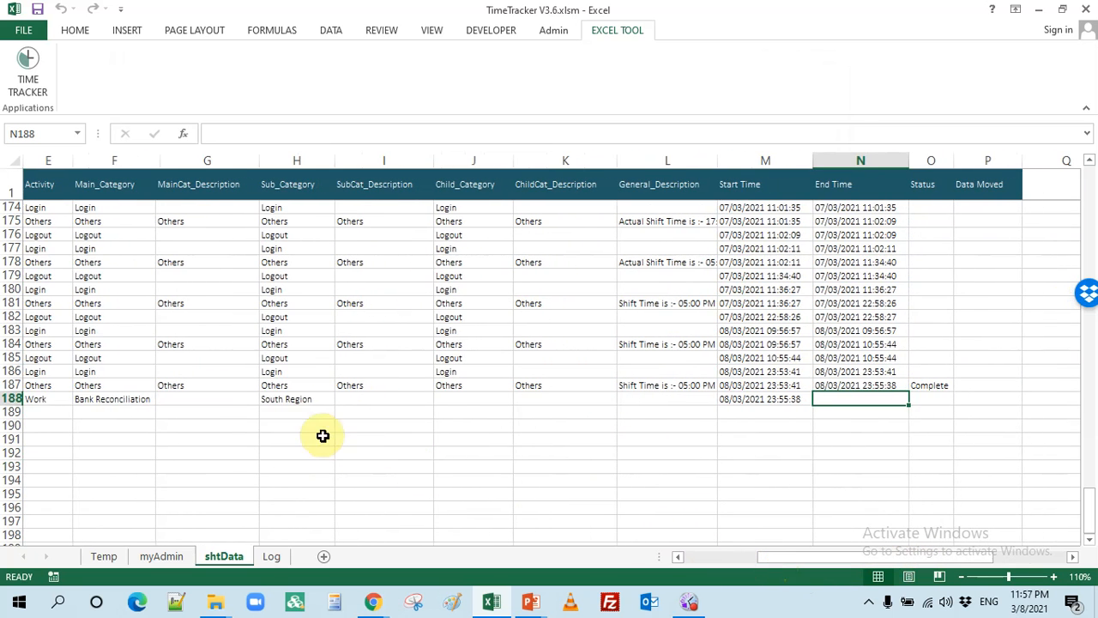
drag(103, 400, 661, 400)
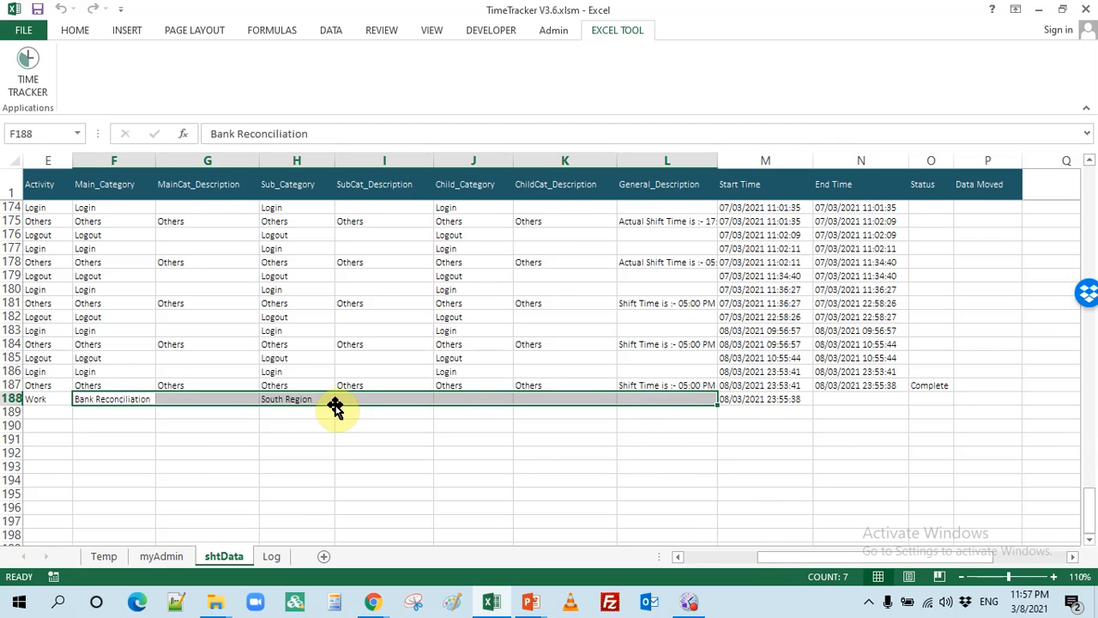
Reopen the Time Tracker form and choose the activity Work with main category Balance Sheet
click(27, 70)
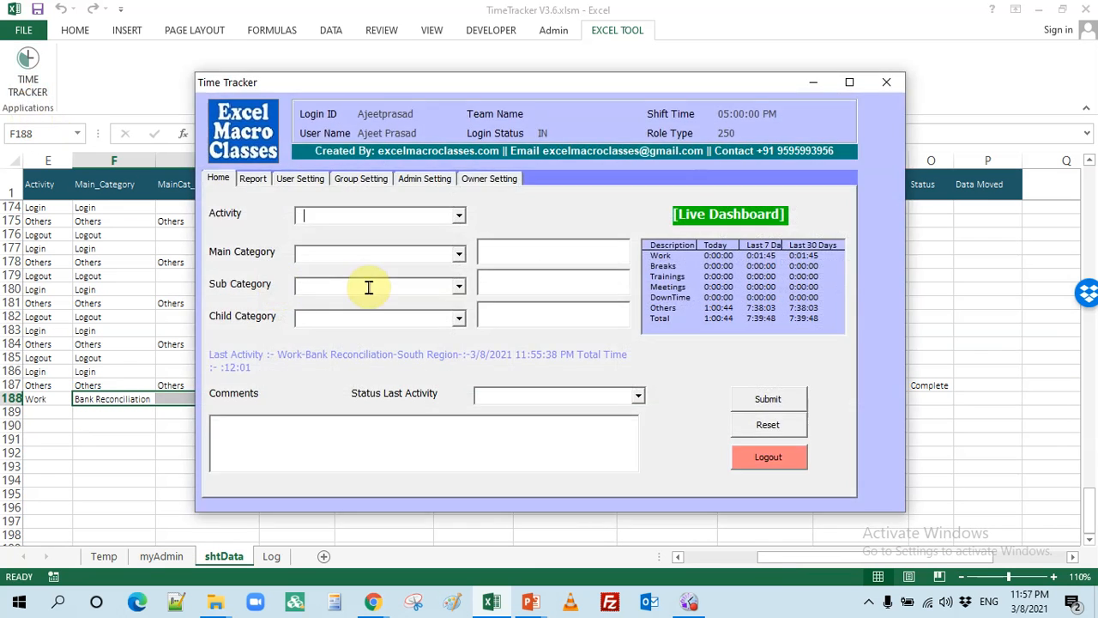
click(460, 218)
click(397, 233)
click(459, 253)
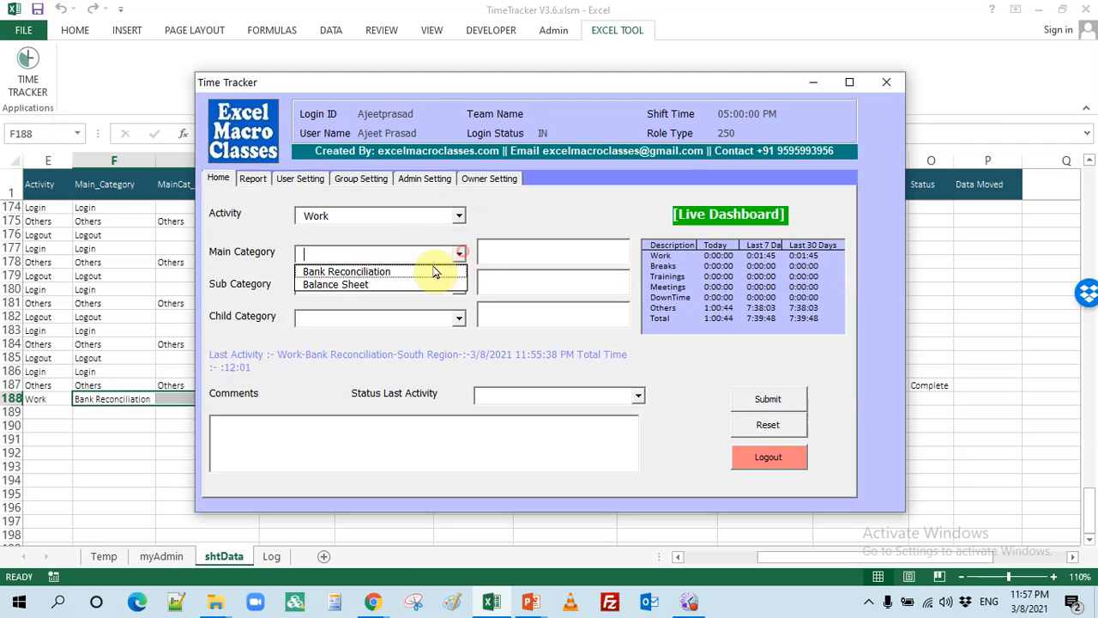
click(388, 286)
click(462, 285)
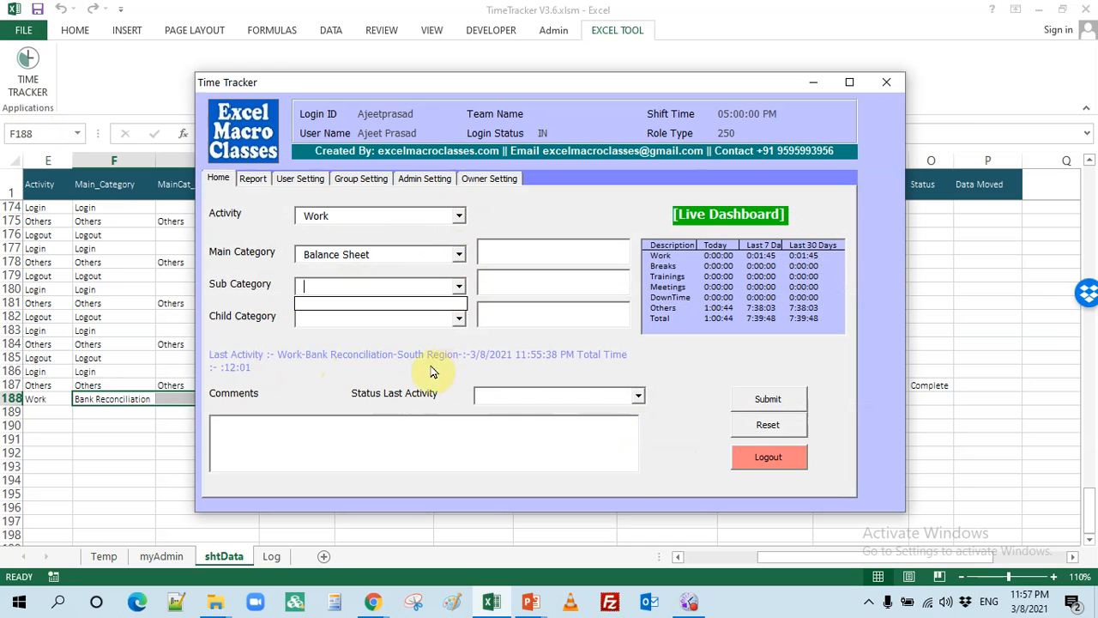
Set the last activity's status to In-Progress, add the comment "Need to jump off on more important Task", and submit the entry
click(637, 397)
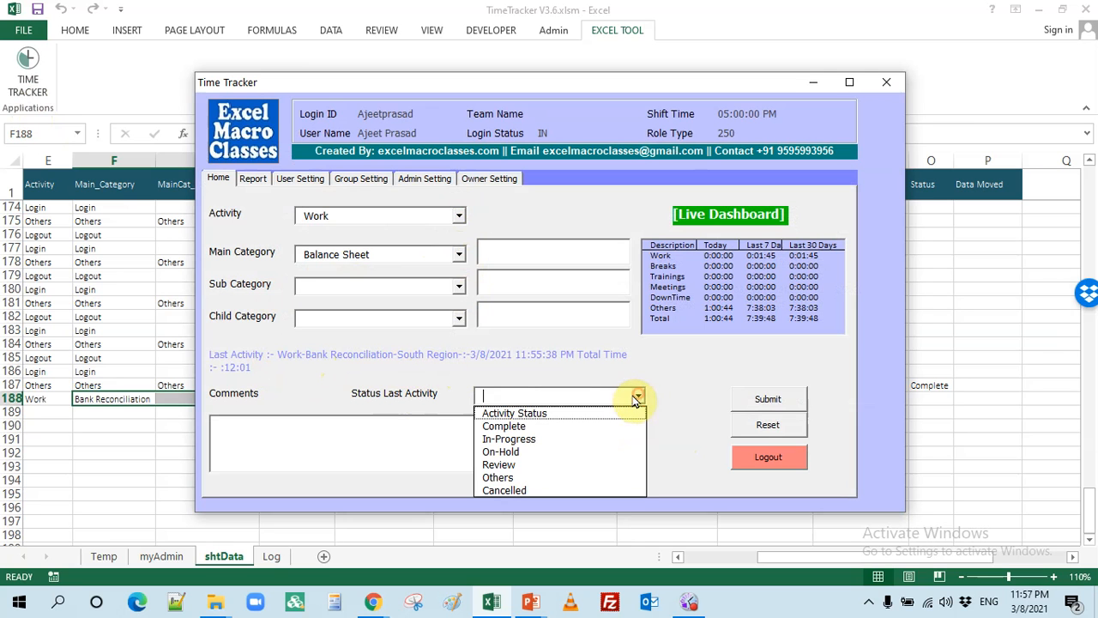
click(557, 440)
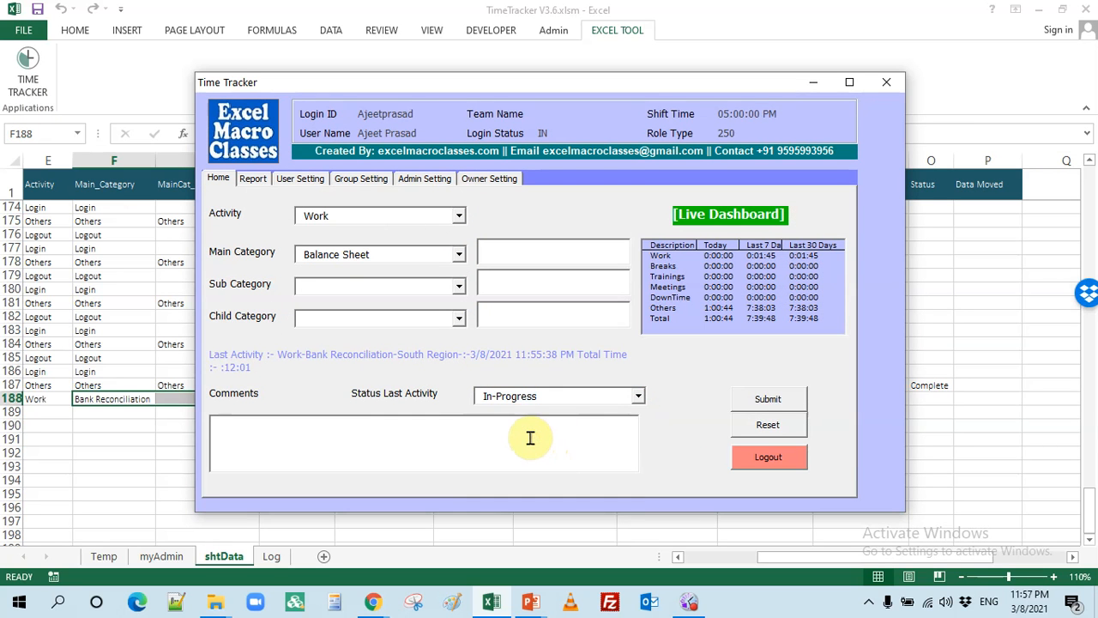
text(B)
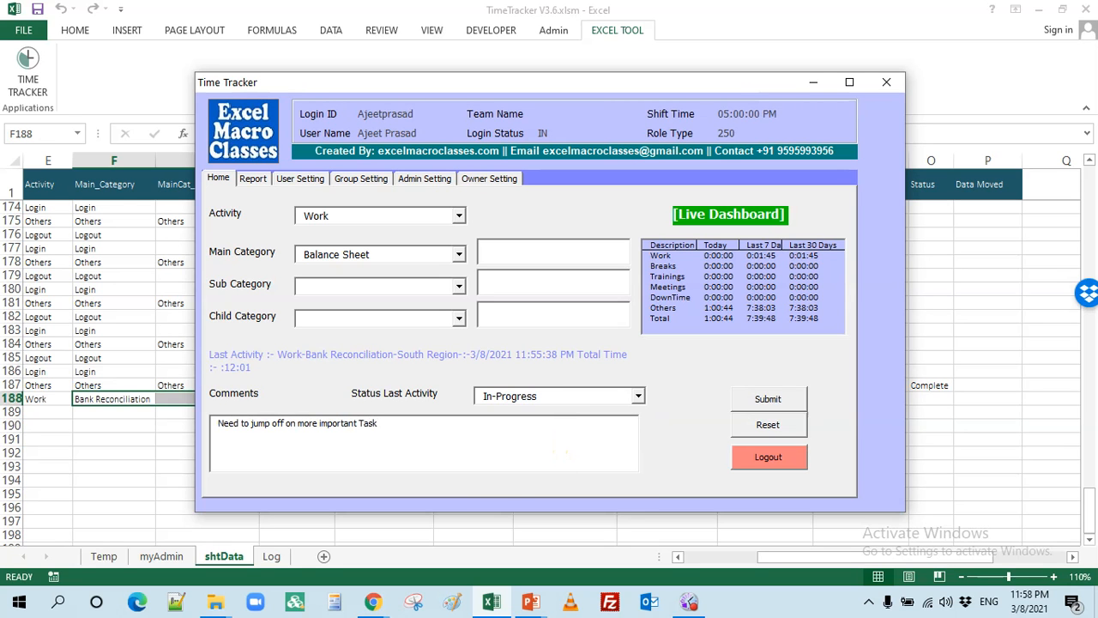
click(763, 401)
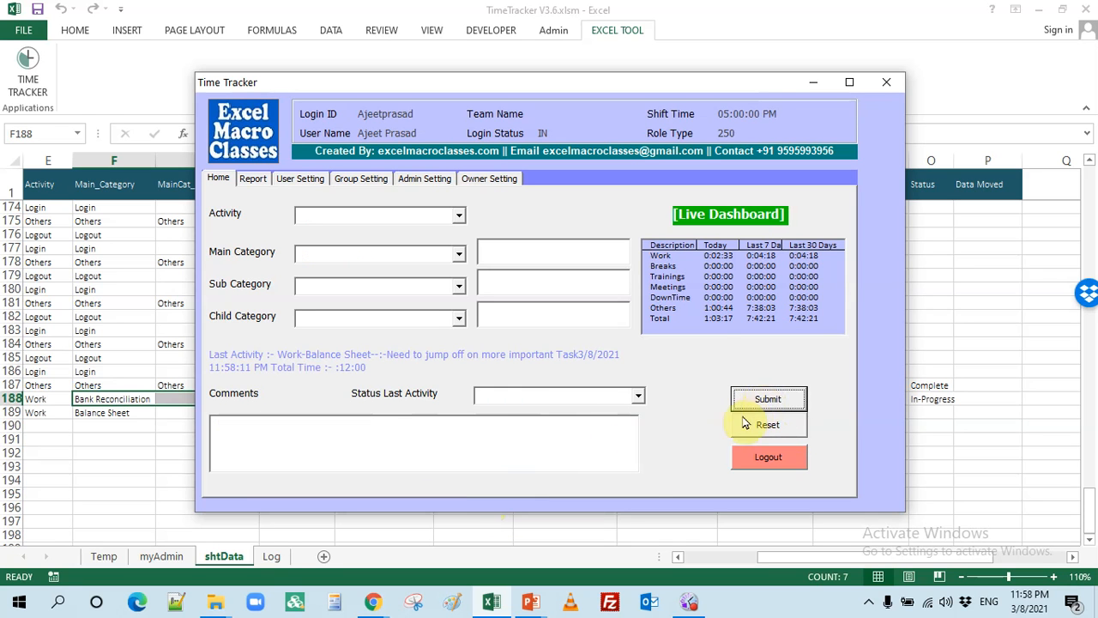
Close the form and review the Bank Reconciliation and Balance Sheet records in rows 188 and 189 of shtData
click(886, 82)
click(78, 418)
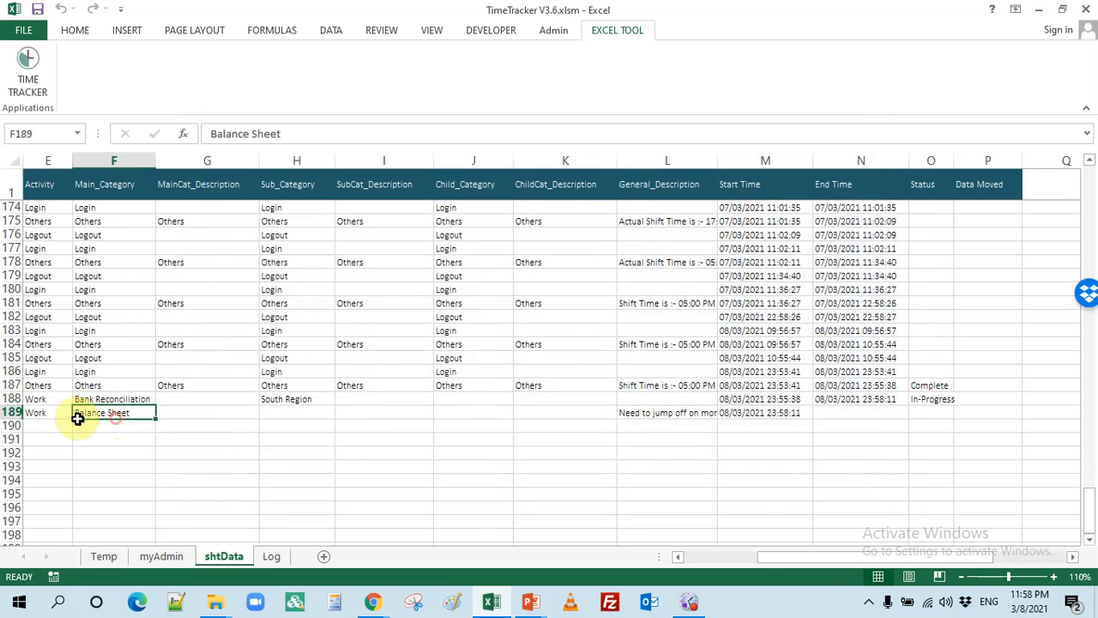
scroll(77, 417, left, 3)
click(523, 398)
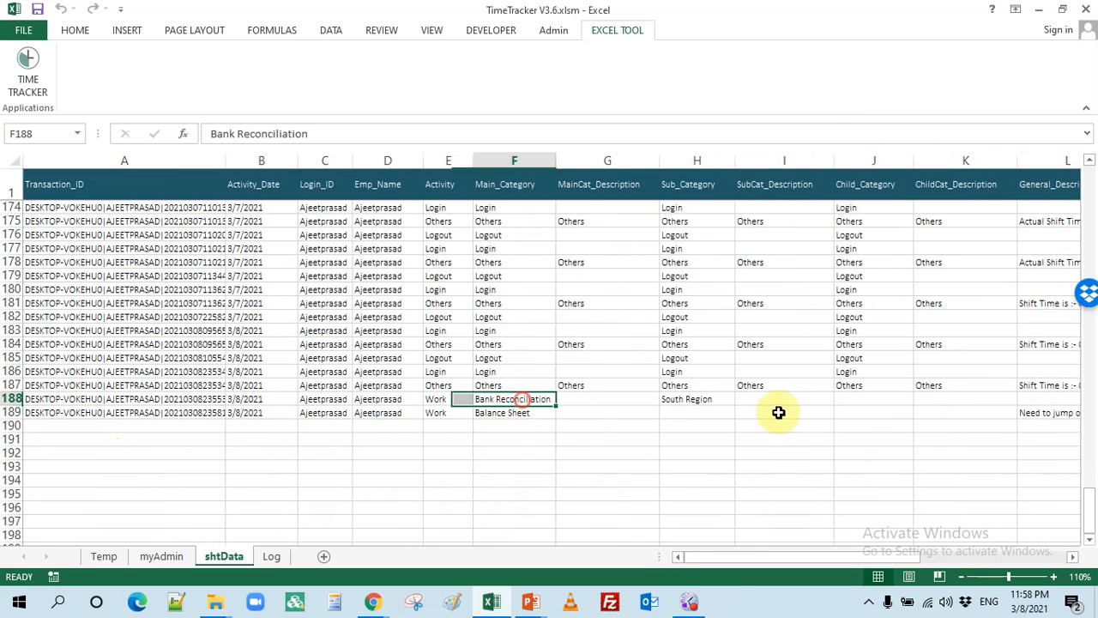
drag(778, 411, 858, 397)
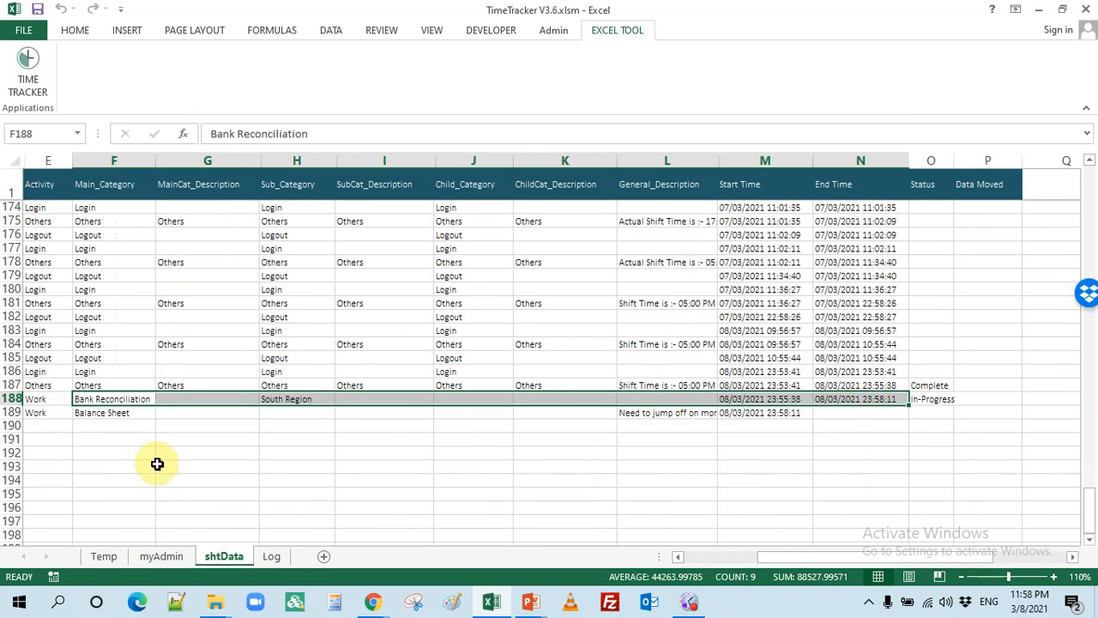
click(96, 413)
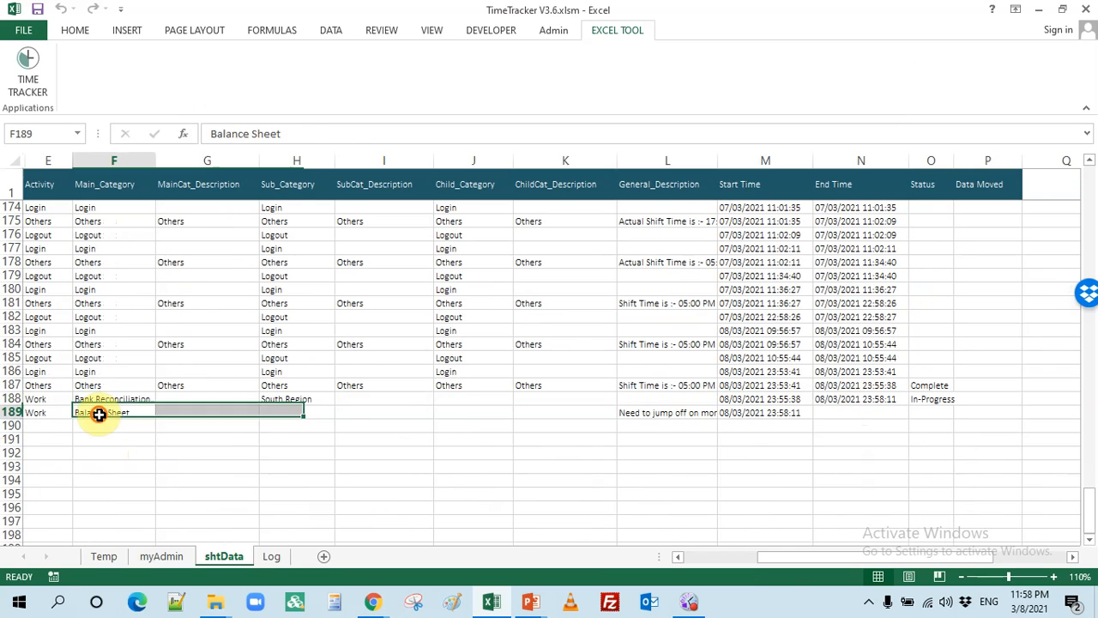
click(659, 414)
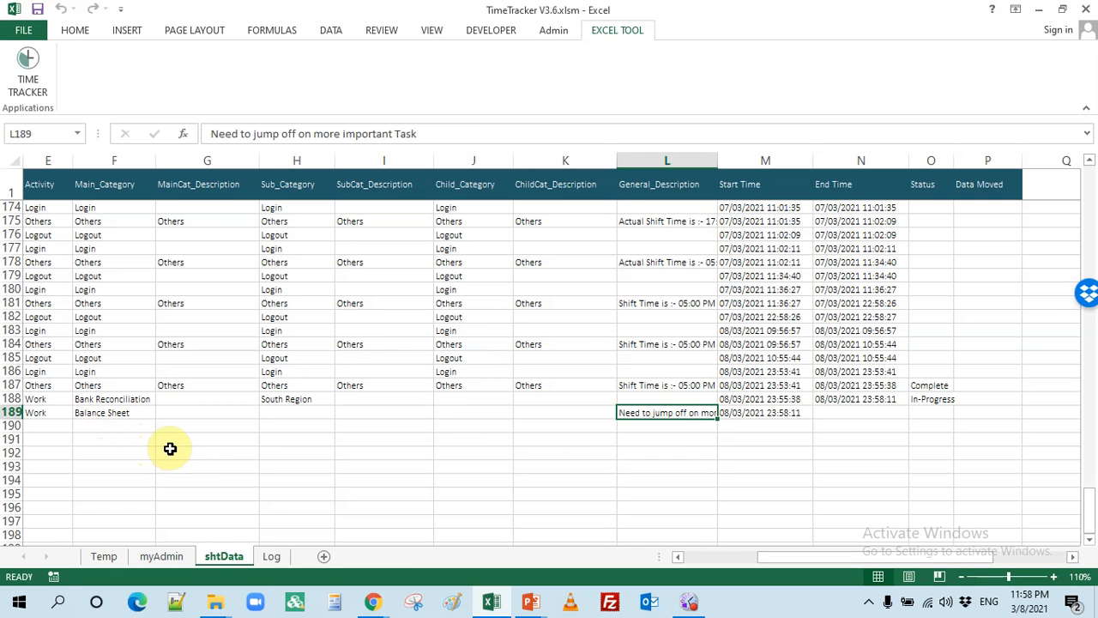
Compare the Status of row 188 with the General_Description cells of rows 188 and 189
click(941, 401)
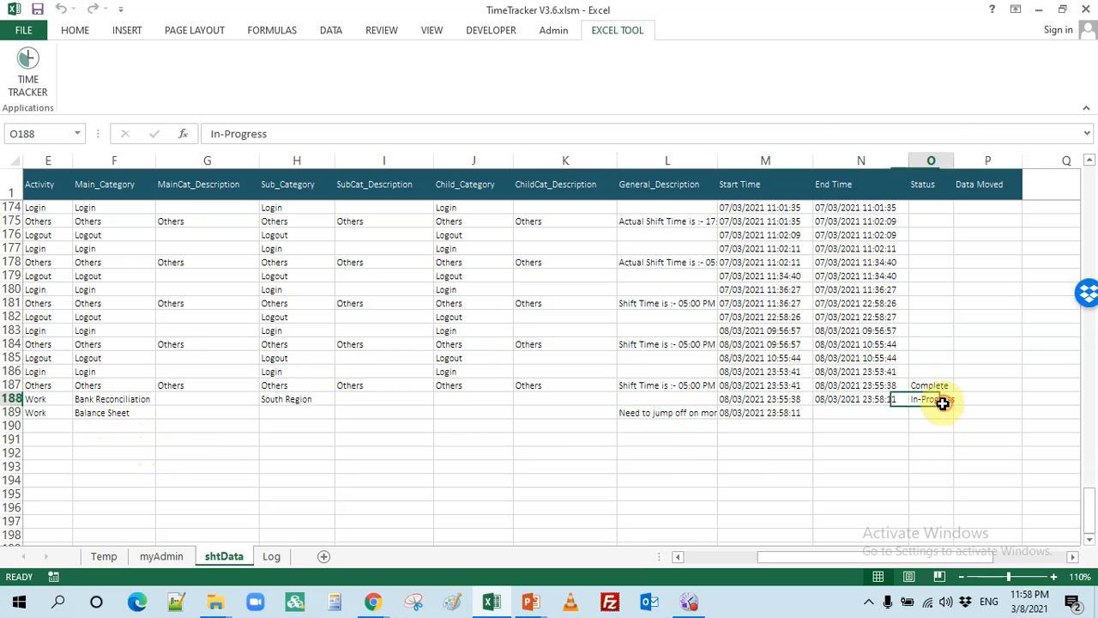
drag(942, 402, 918, 398)
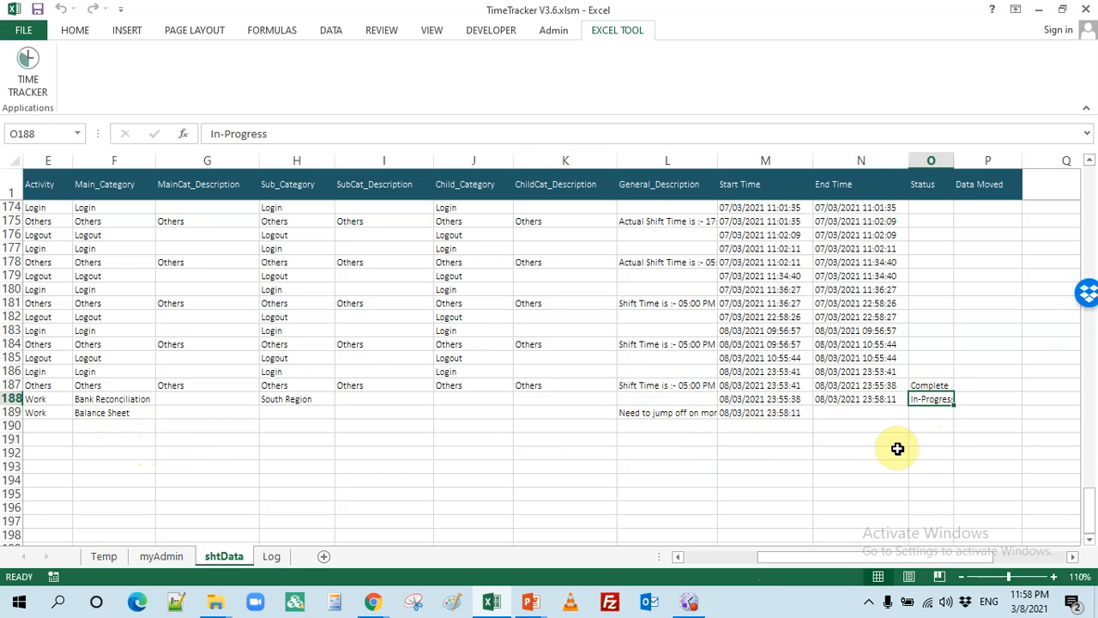
click(658, 414)
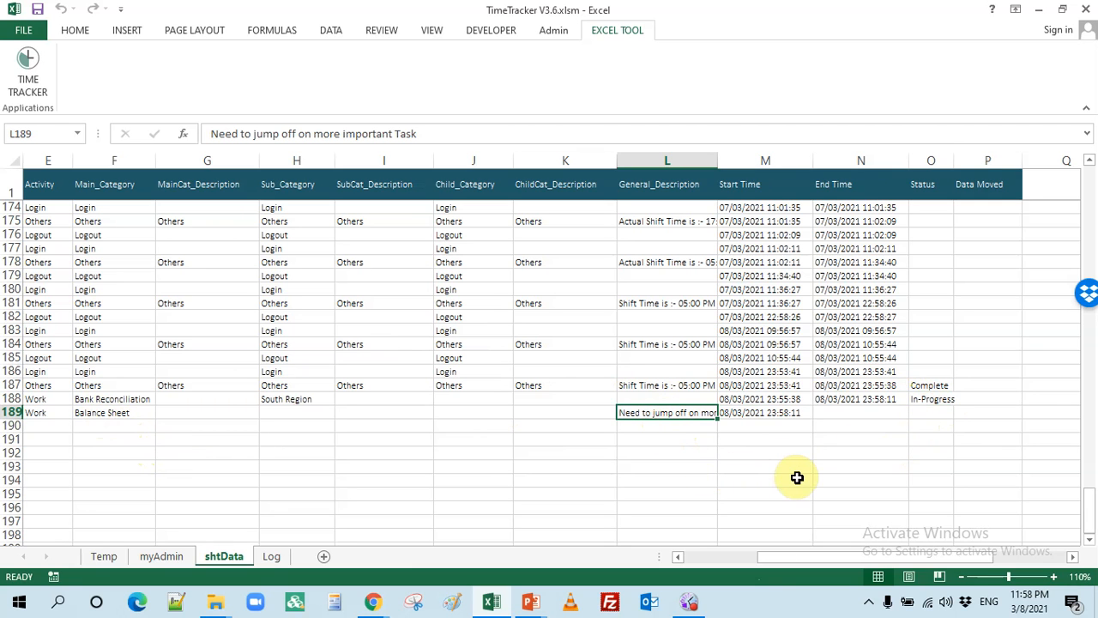
click(658, 398)
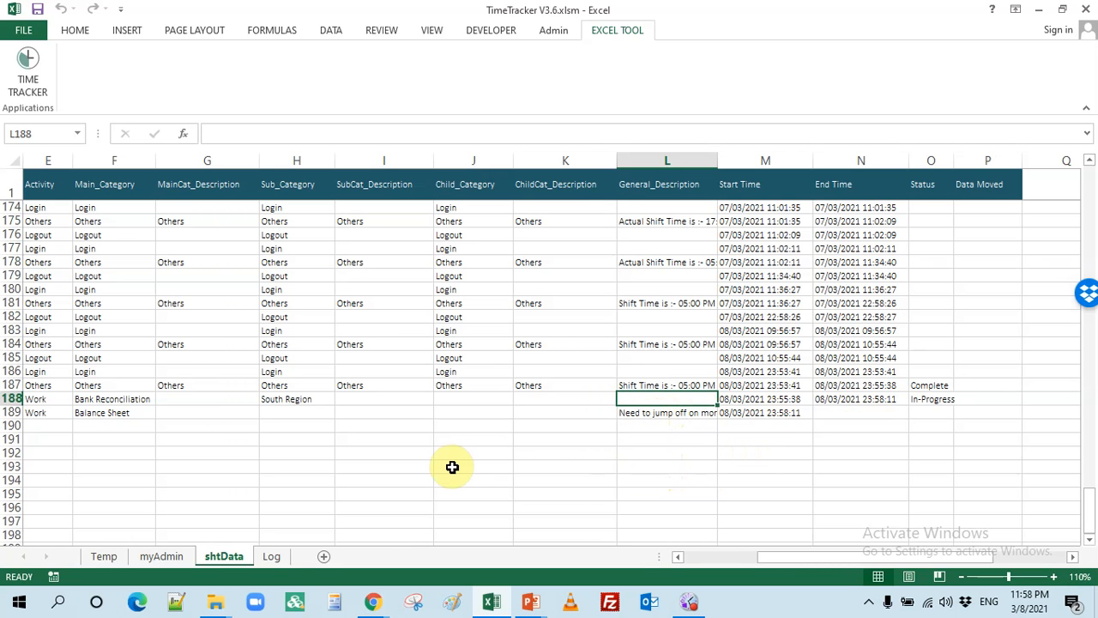
Reopen the Time Tracker form, move it slightly higher, and show its Report page
click(27, 73)
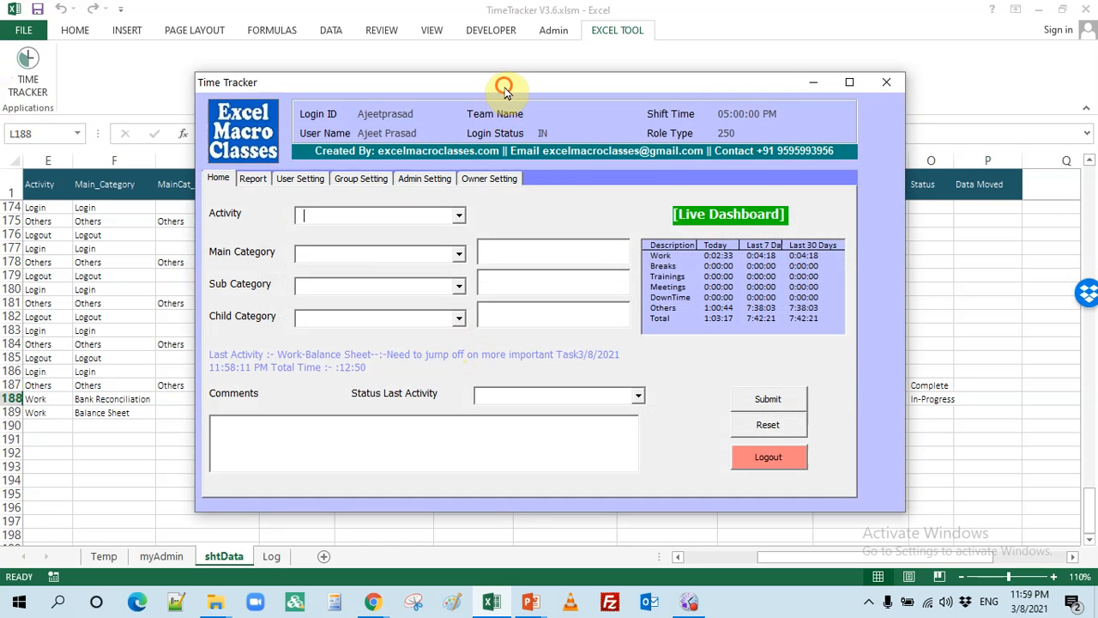
drag(502, 81, 501, 61)
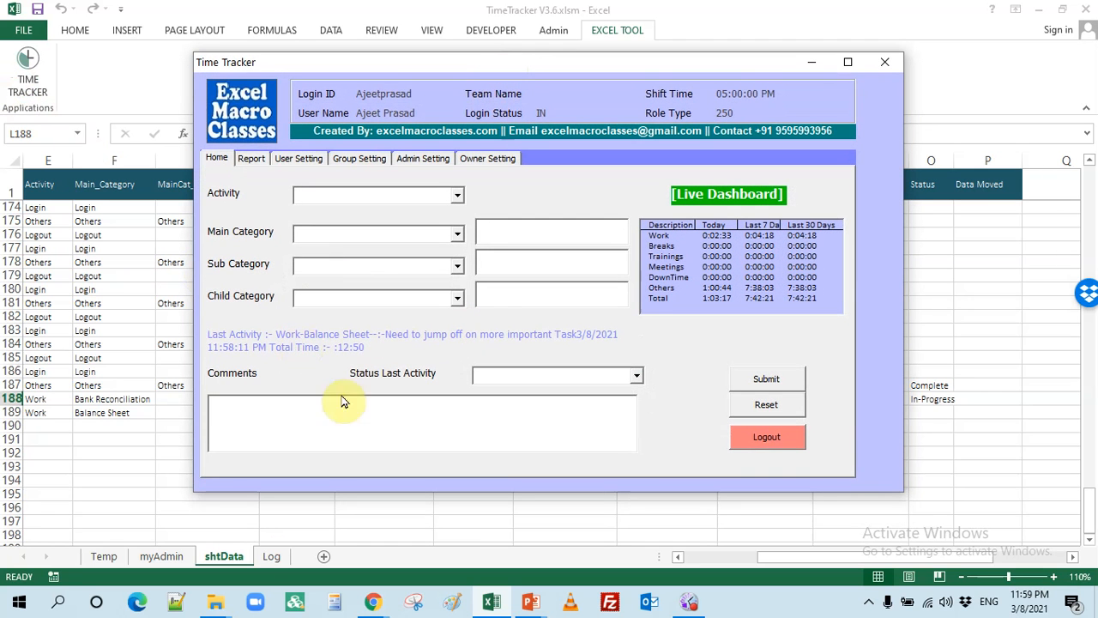
click(249, 158)
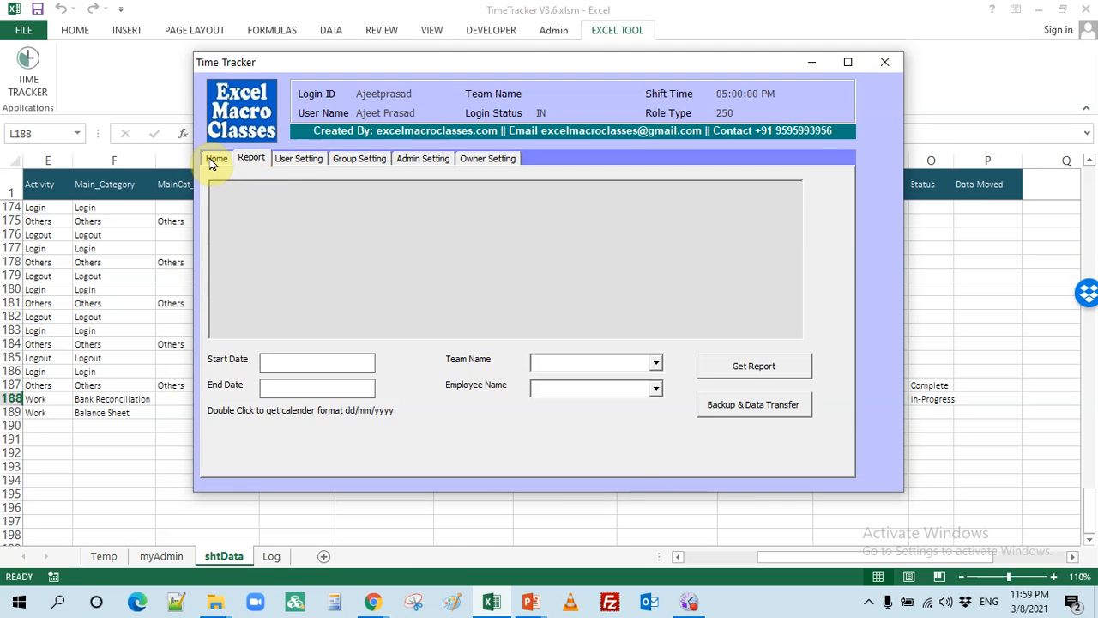
click(214, 161)
click(254, 160)
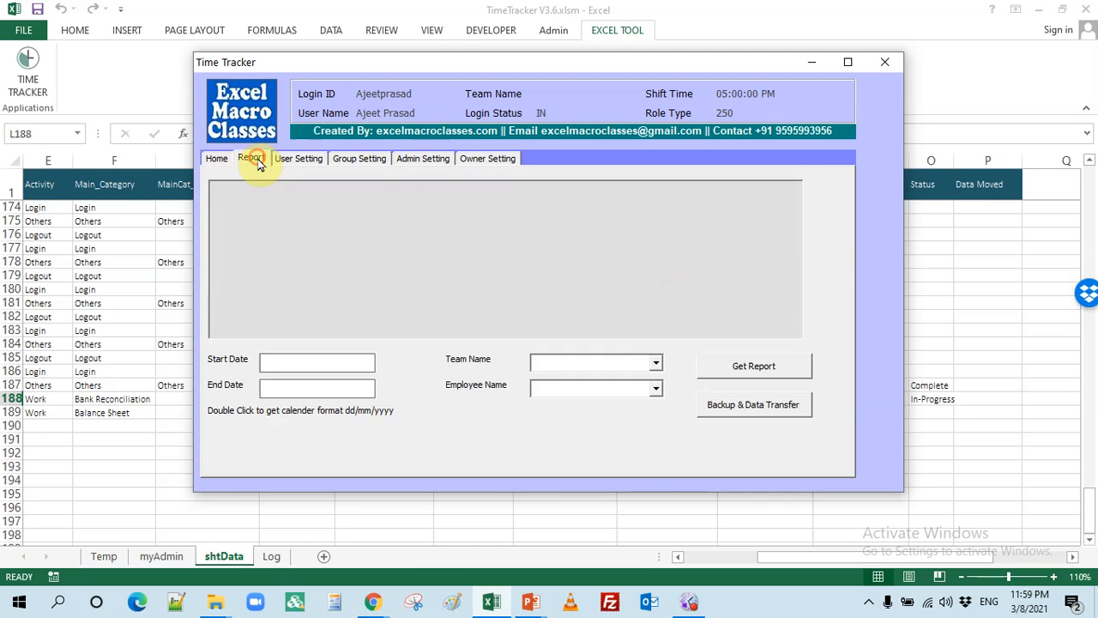
Show the calendar pickers of the report's Start Date and End Date fields and close them without choosing a date
double_click(294, 362)
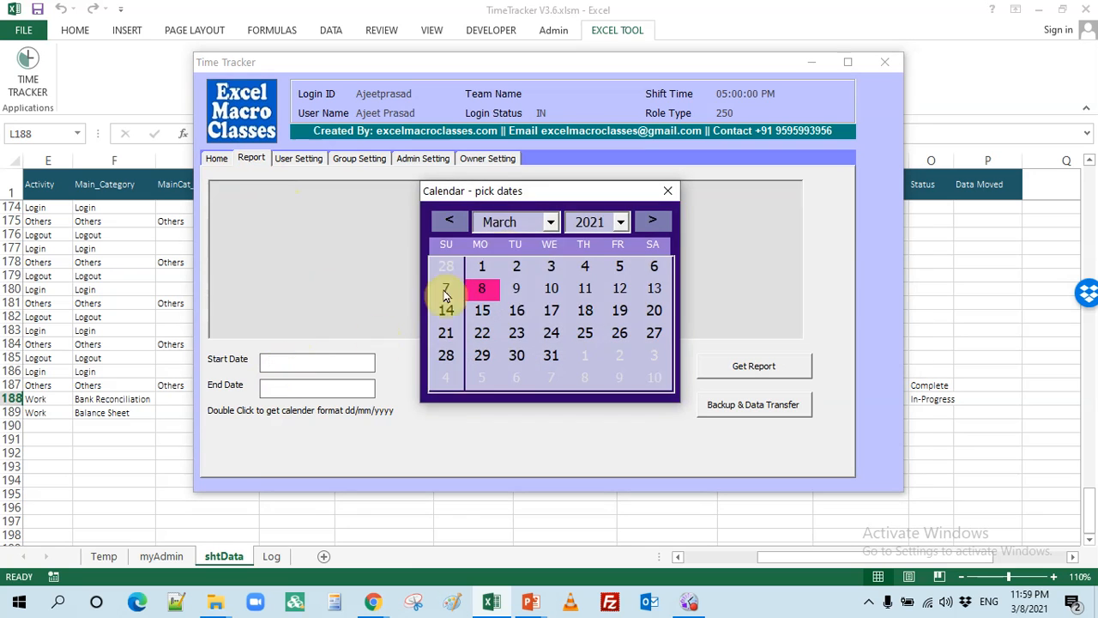
drag(532, 197, 509, 97)
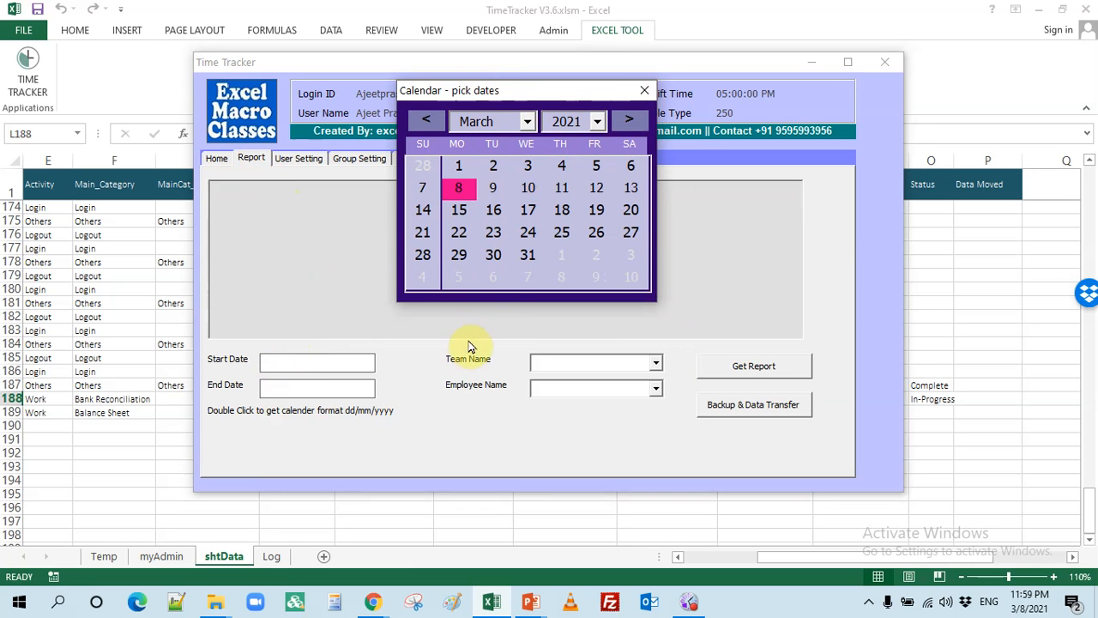
click(644, 91)
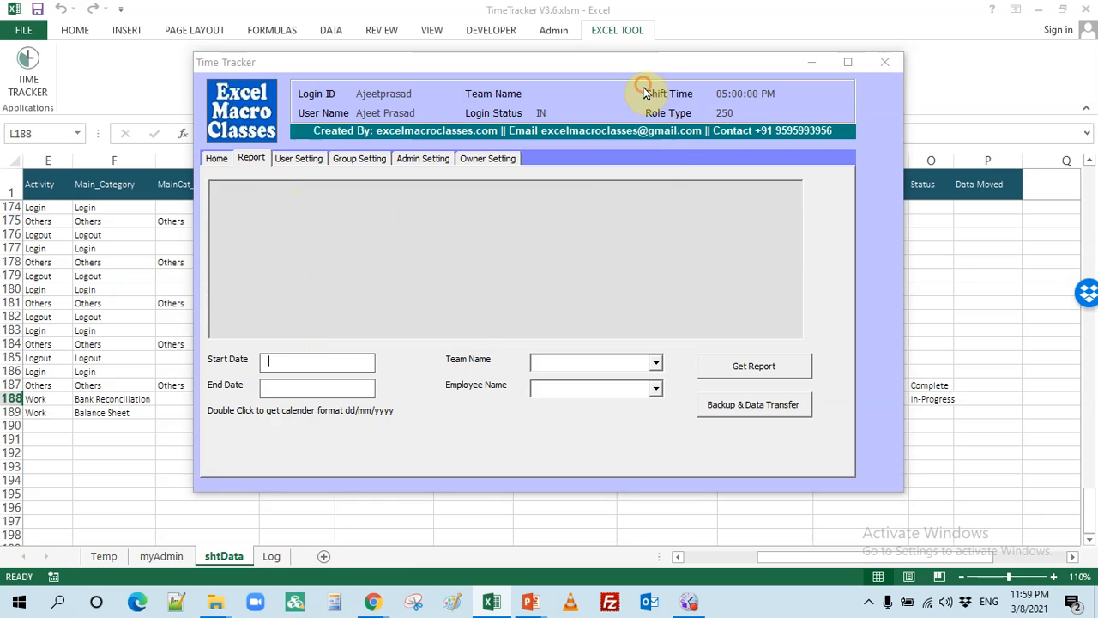
click(312, 388)
double_click(312, 388)
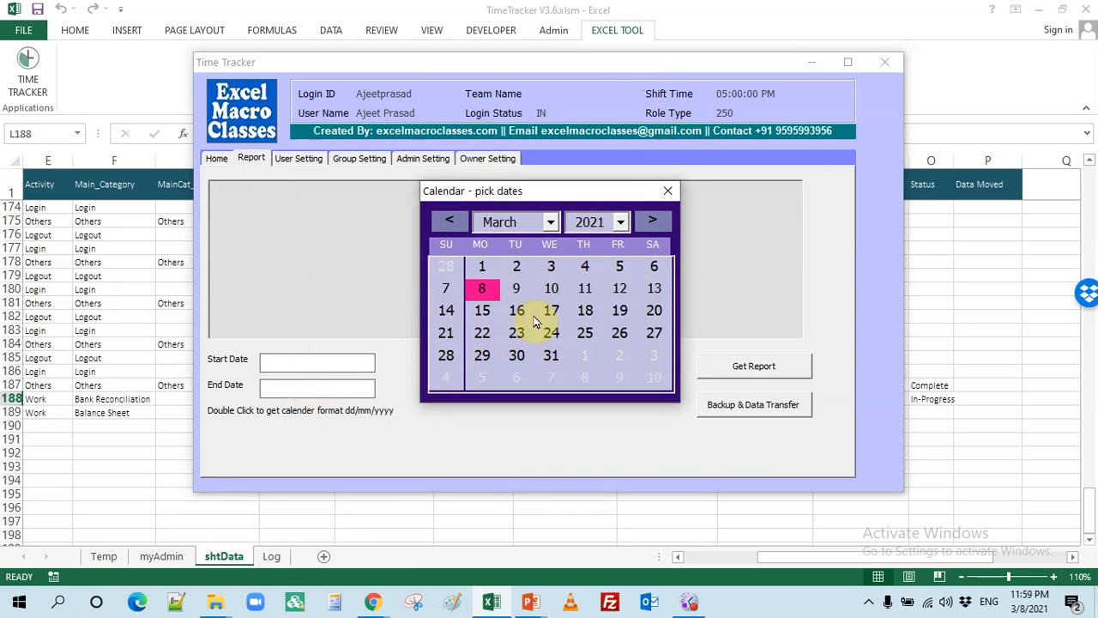
click(665, 202)
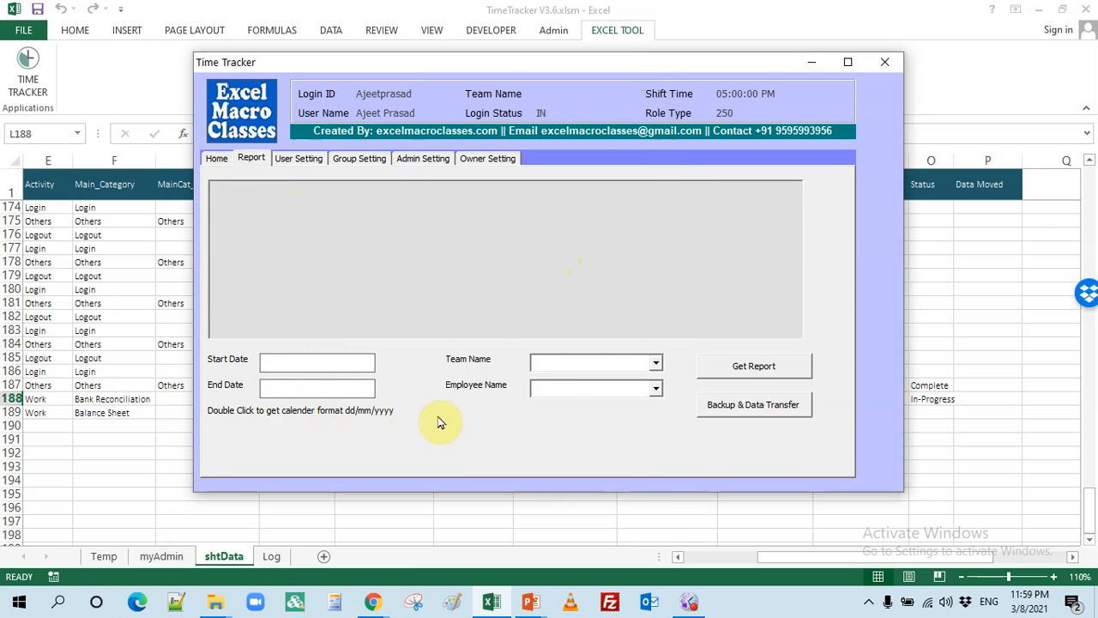
Set the report's Team Name to Marketing, Start Date to 3/8/2021 and End Date to 3/9/2021
click(657, 363)
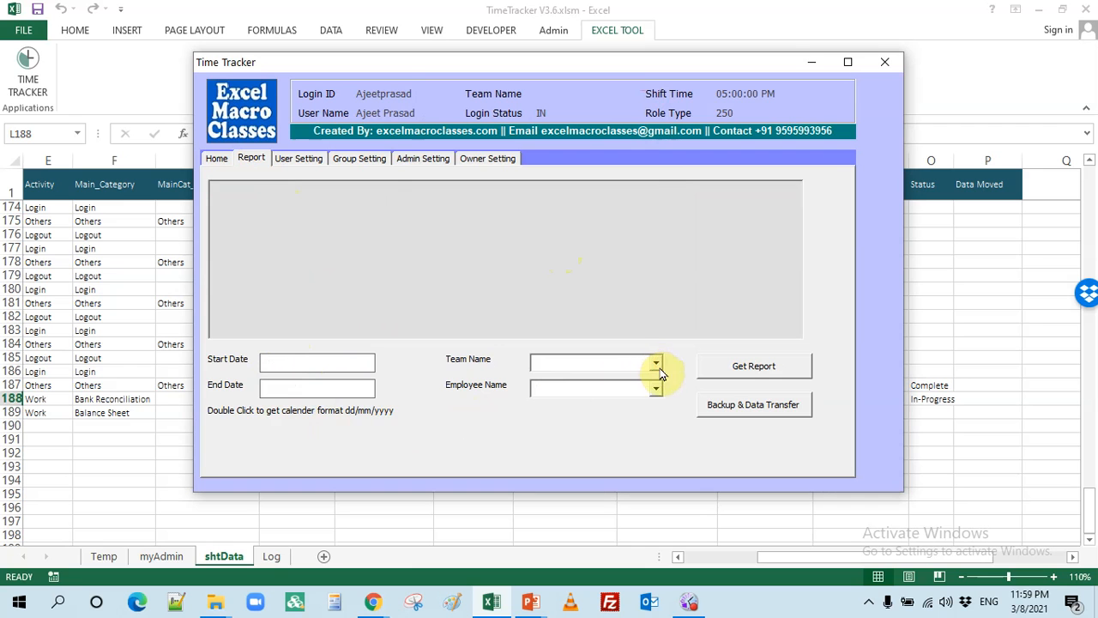
click(657, 365)
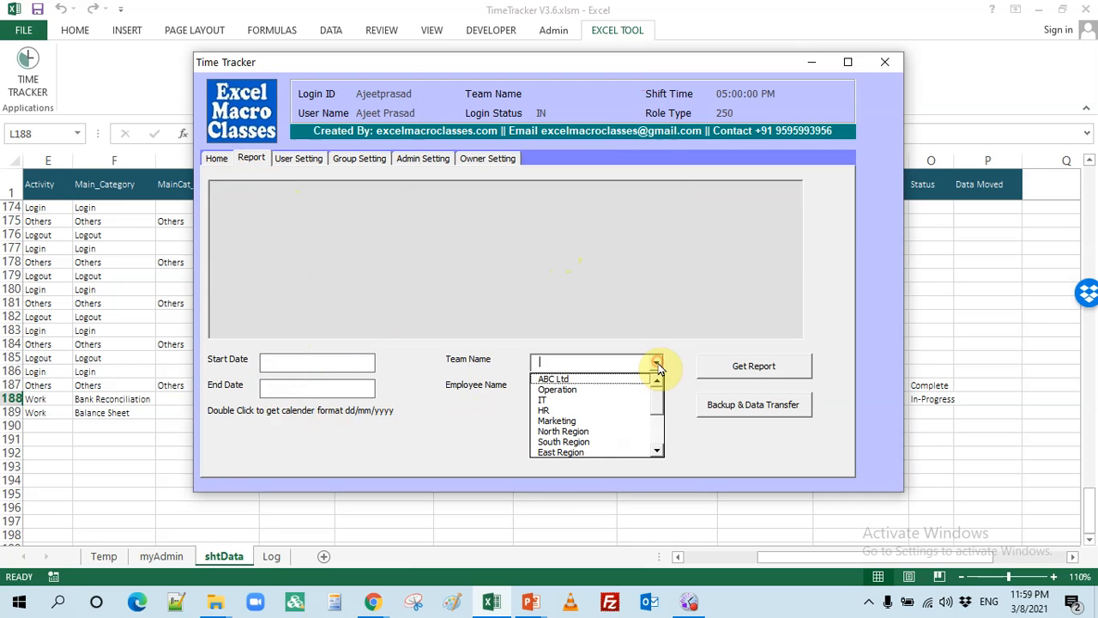
click(606, 421)
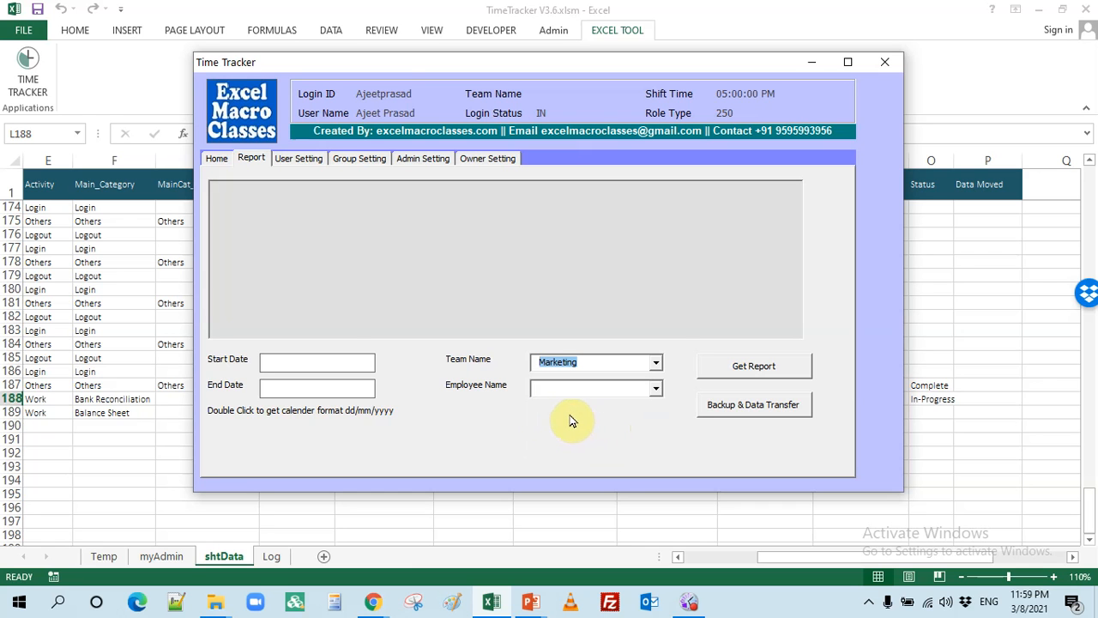
double_click(349, 361)
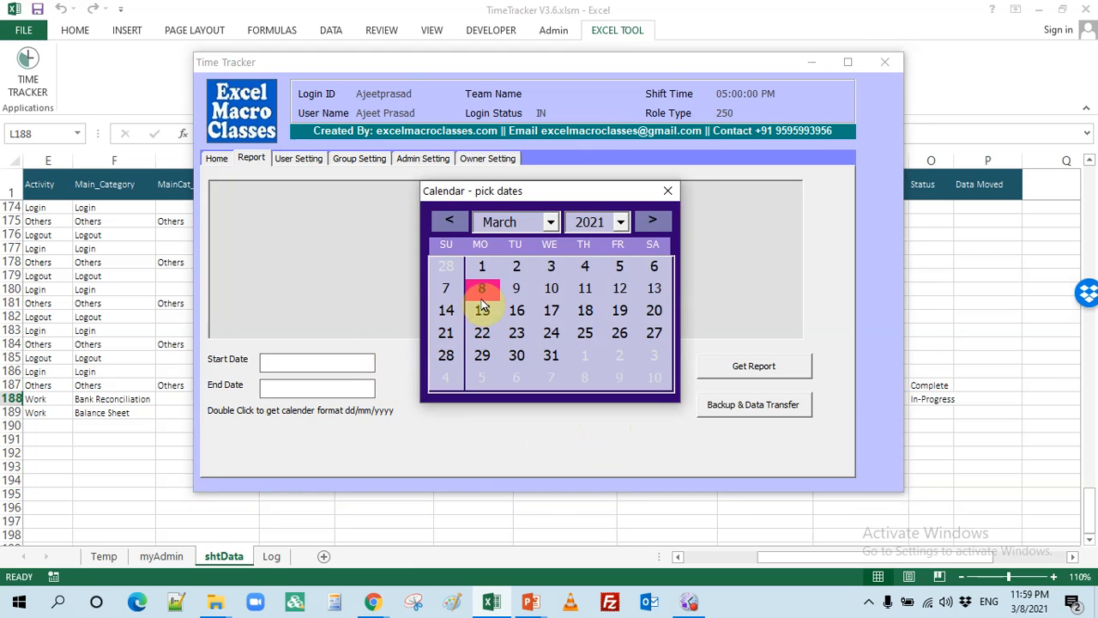
click(482, 294)
double_click(335, 390)
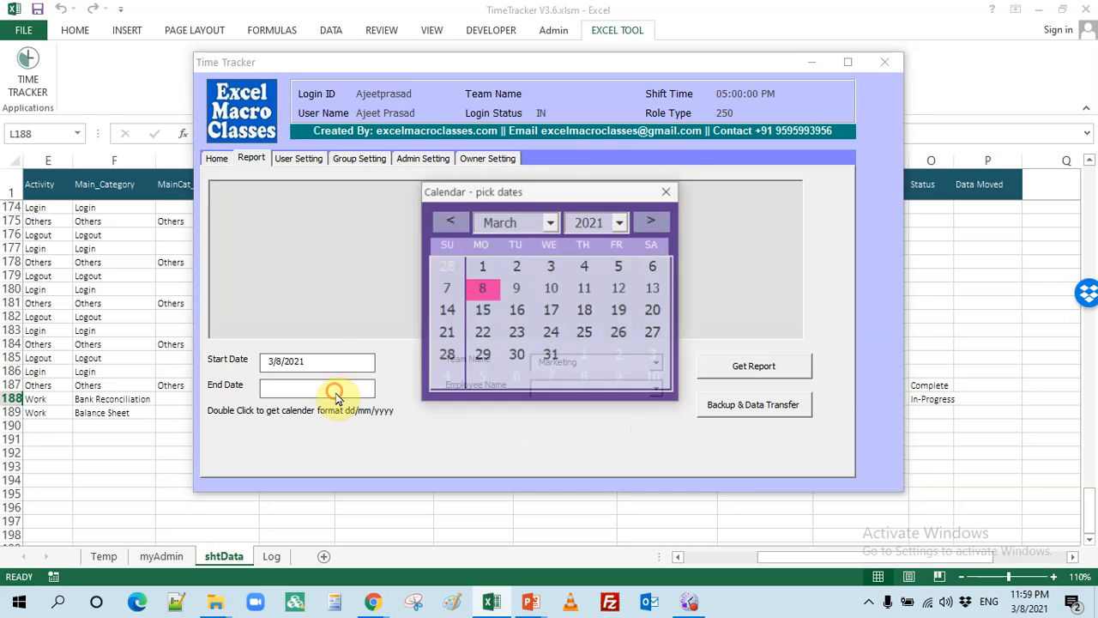
click(515, 287)
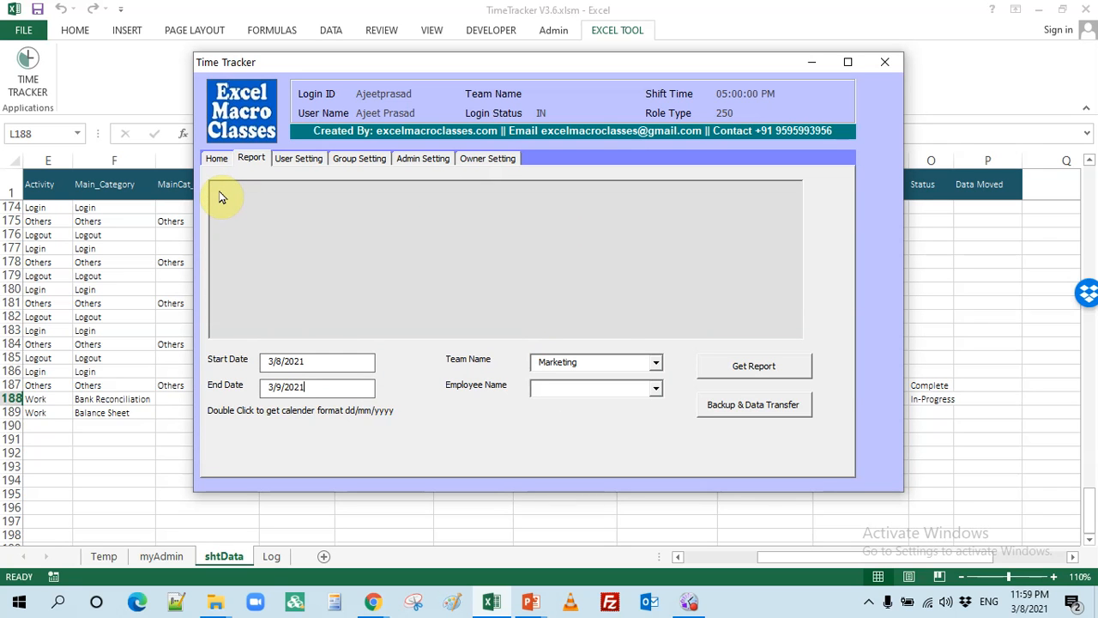
Choose an employee from the Marketing team for the report, clear the Employee Name, and select a different employee
click(655, 388)
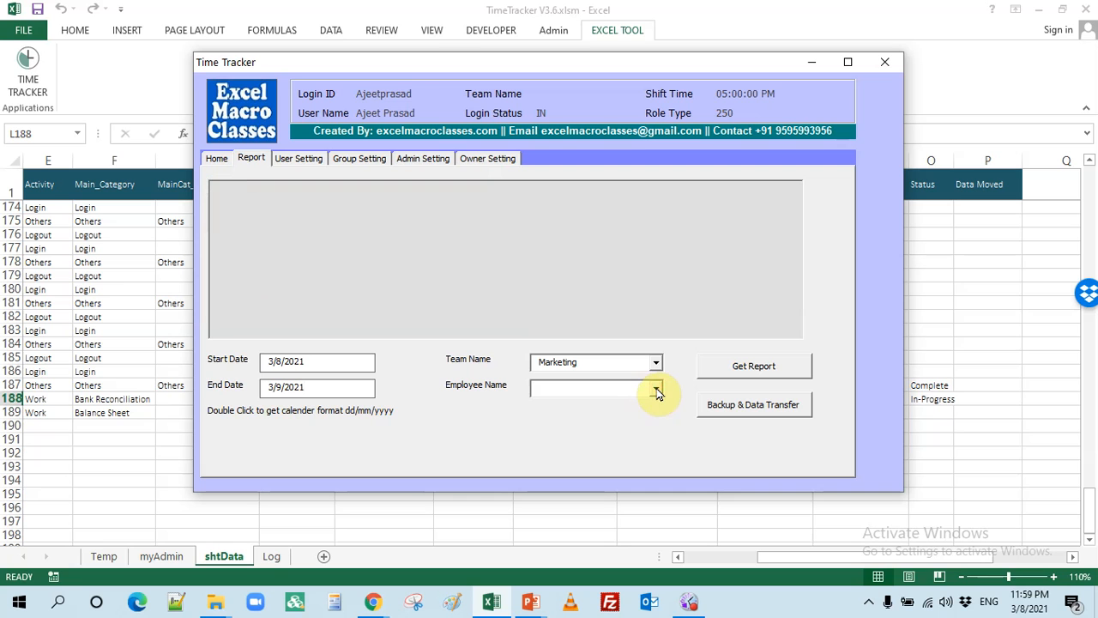
click(656, 390)
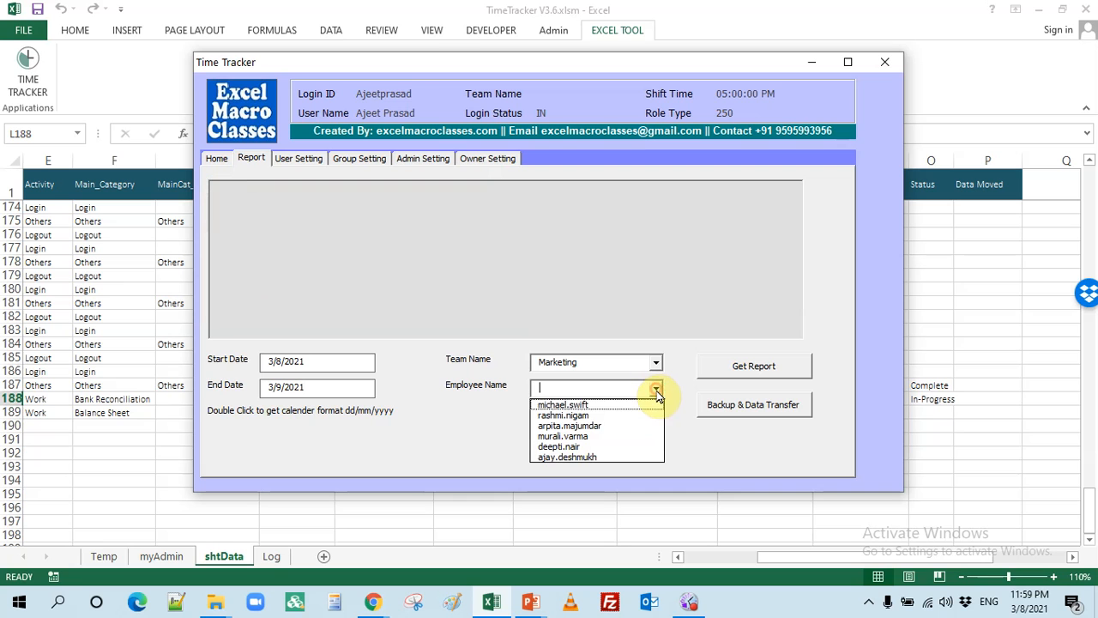
click(627, 447)
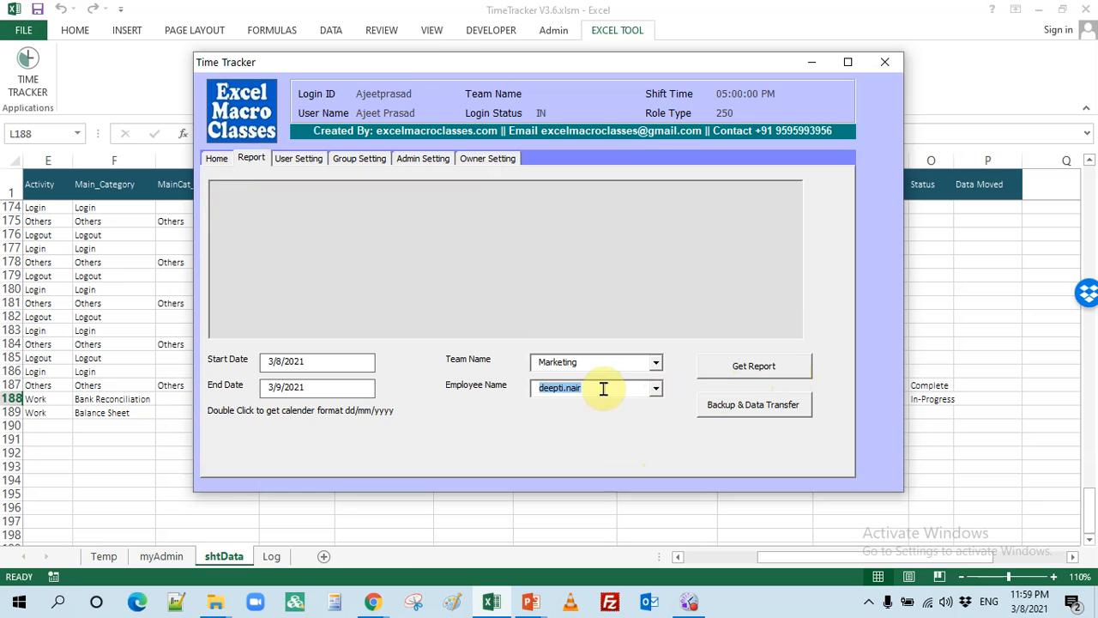
key(BackSpace)
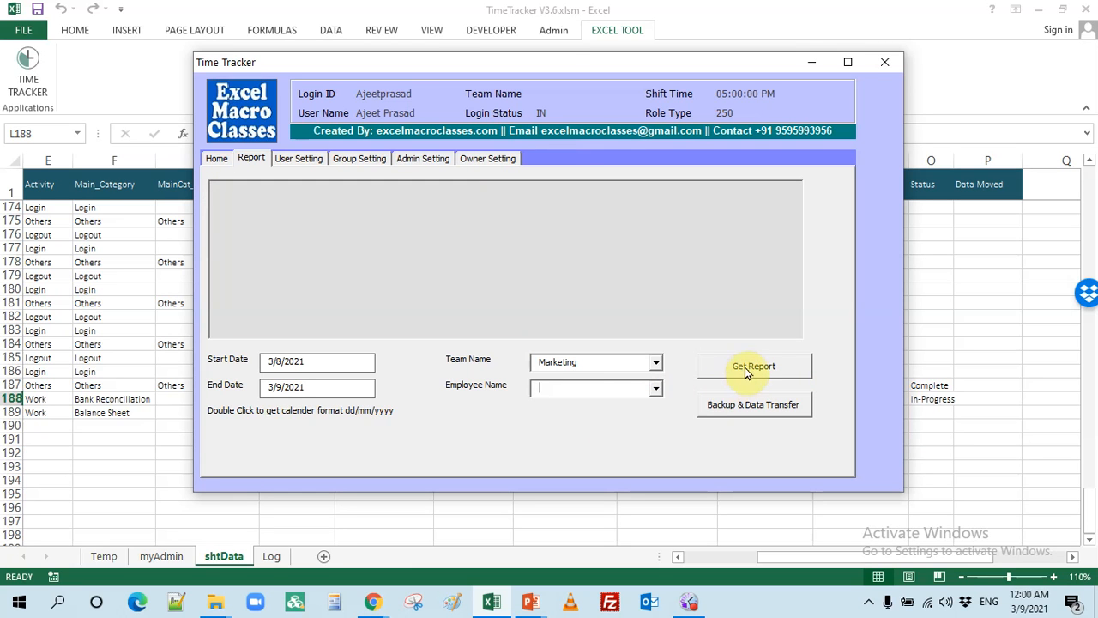
click(653, 390)
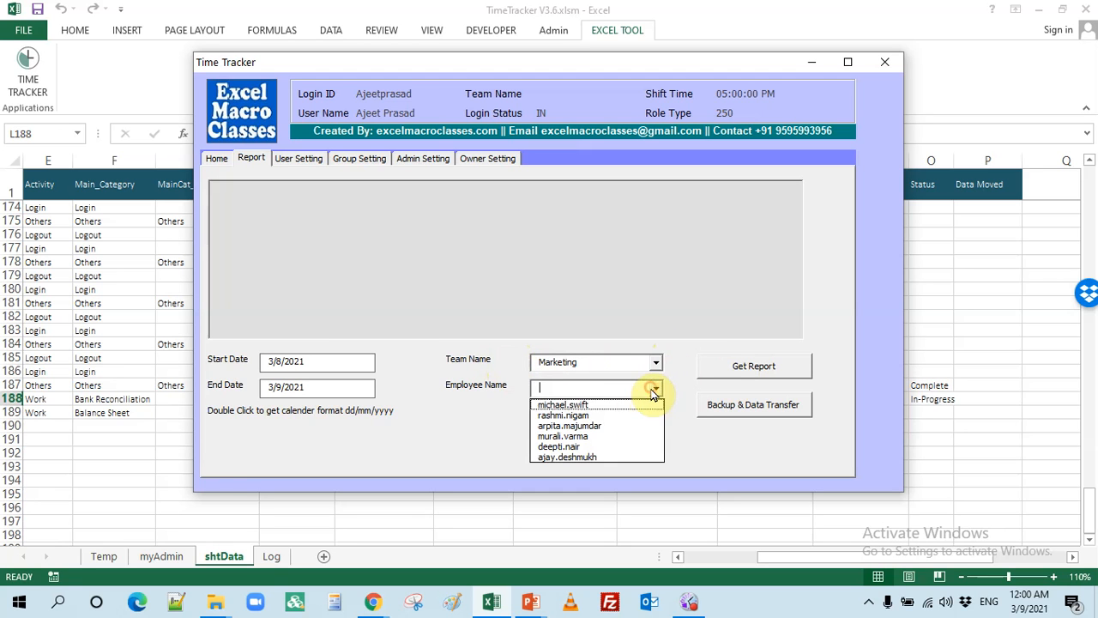
click(596, 437)
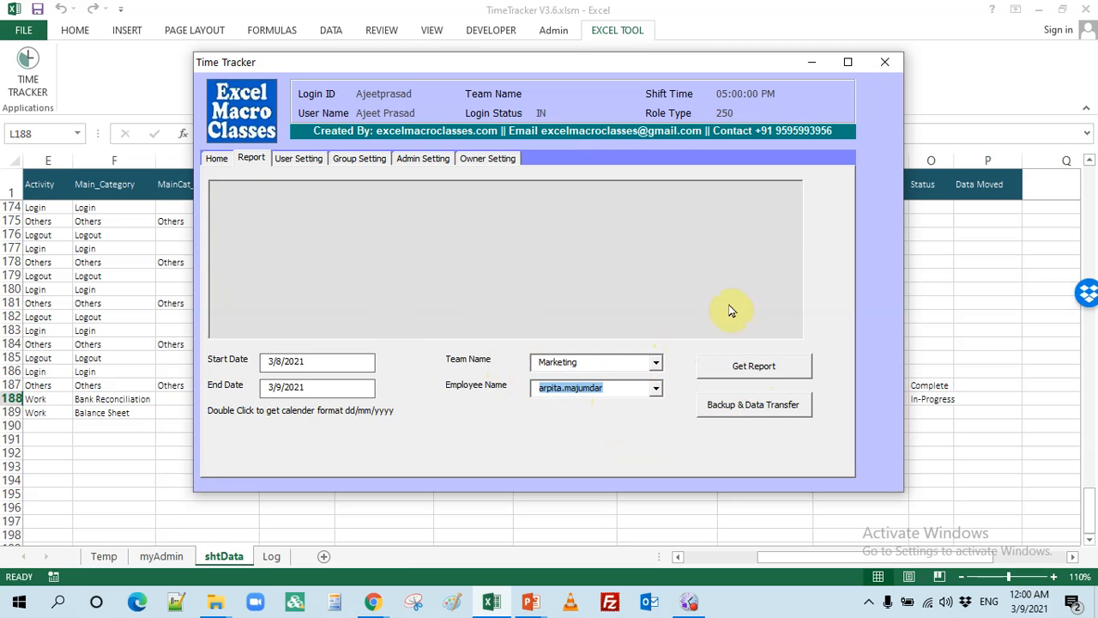
Examine the backup folder path and data options under User Setting, and look over the Group Setting and Admin Setting pages
click(291, 161)
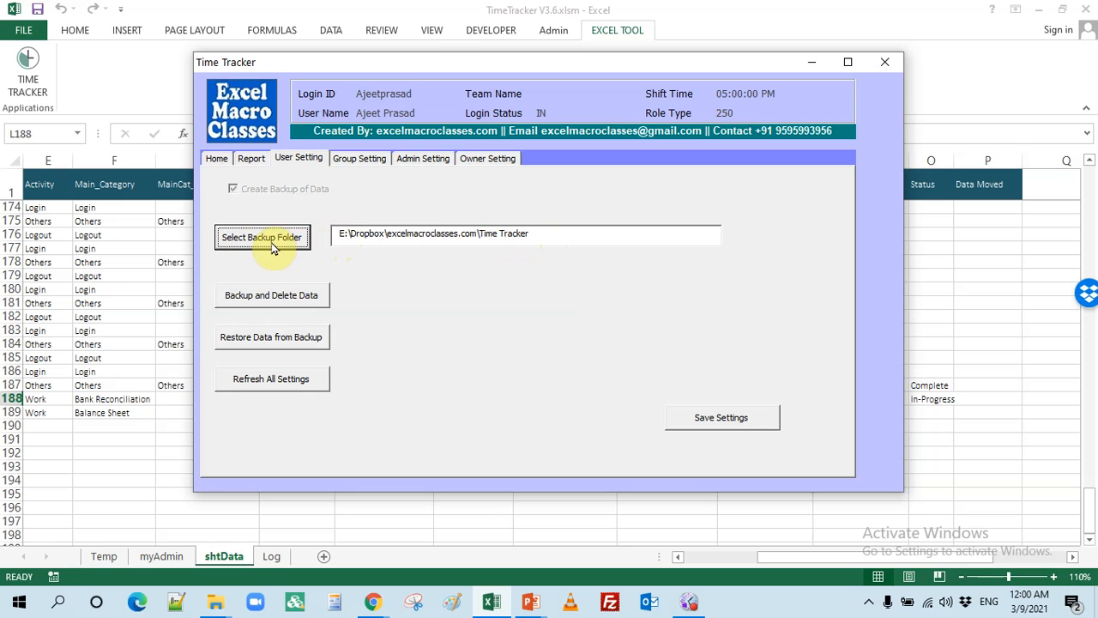
drag(558, 235, 328, 238)
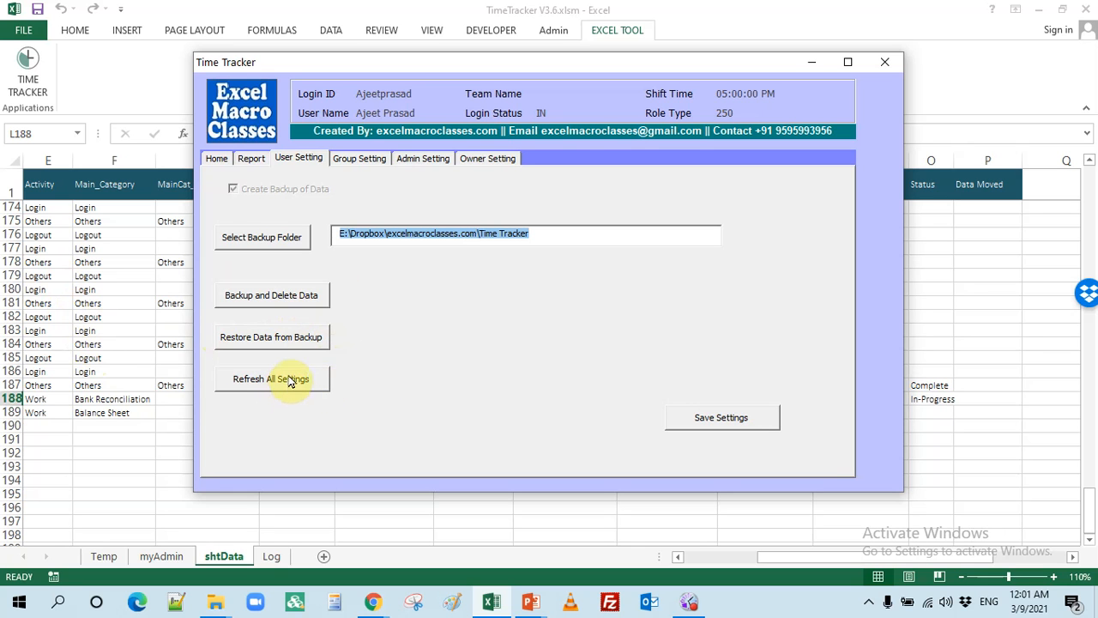
click(360, 159)
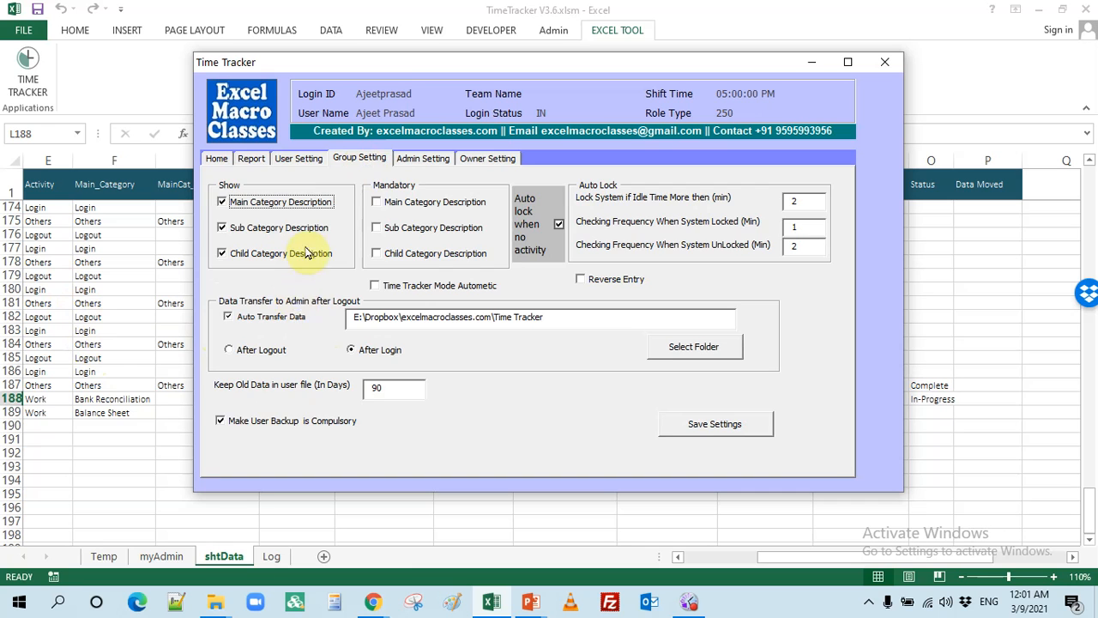
click(298, 158)
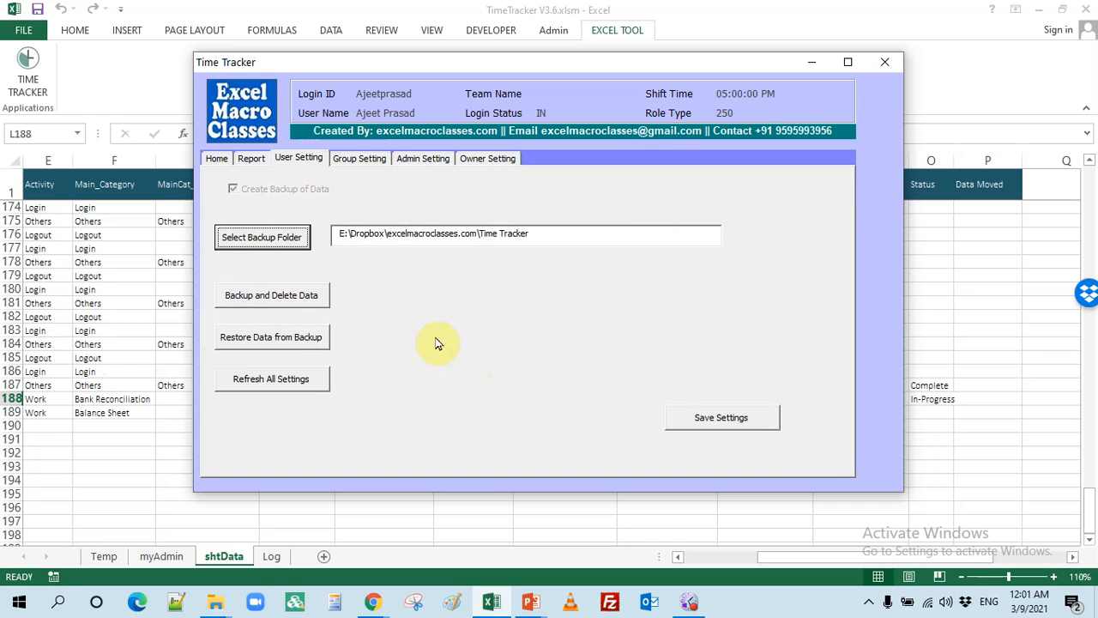
click(354, 159)
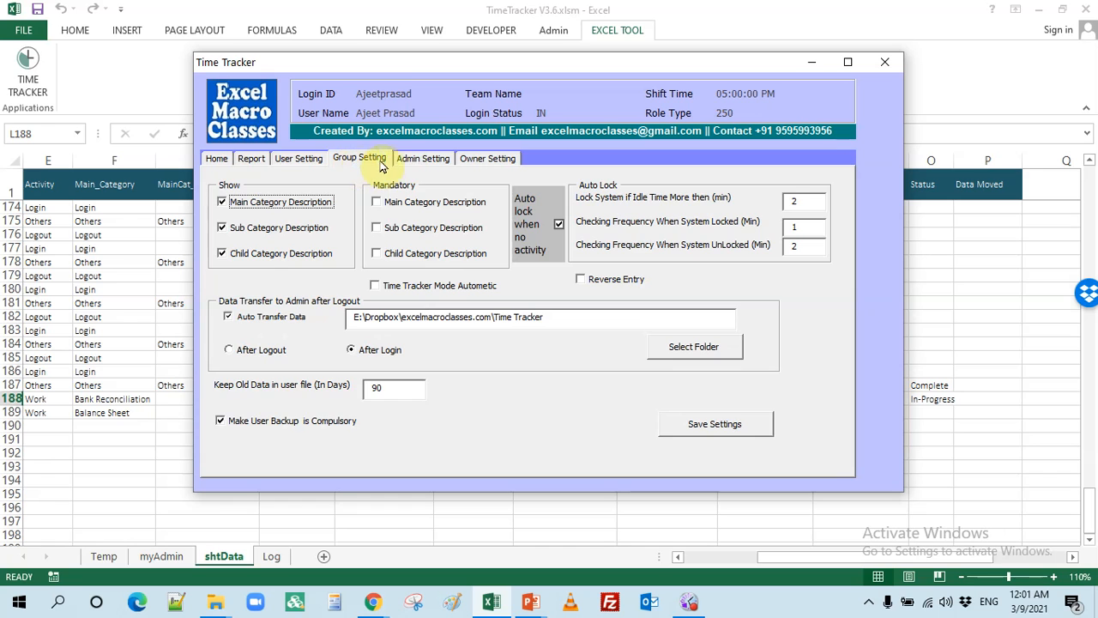
click(415, 160)
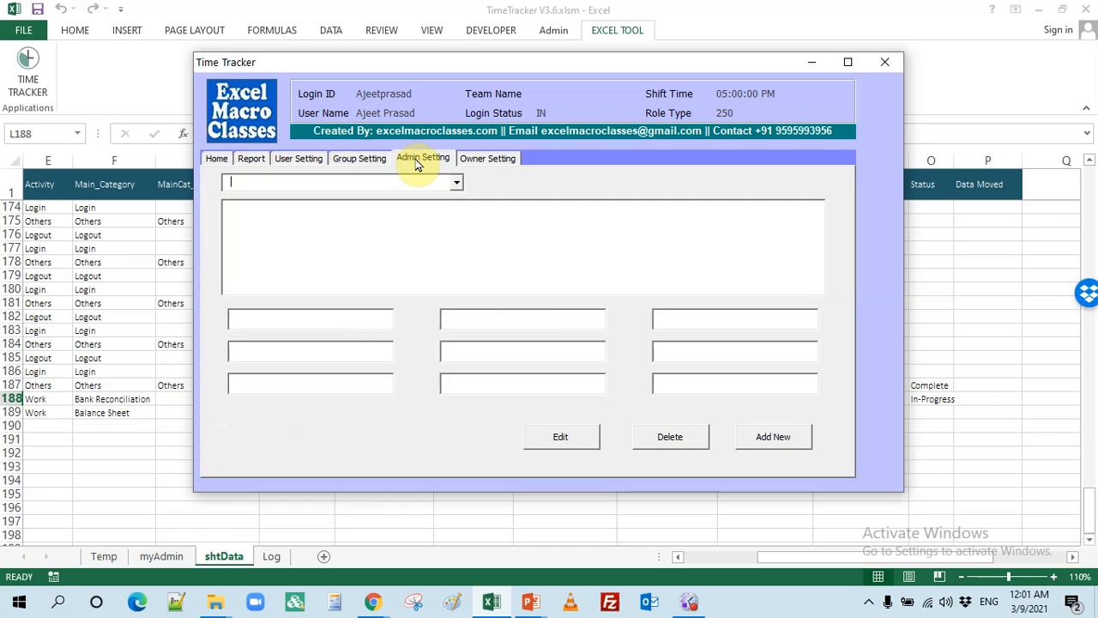
Compare the Show and Mandatory category description options under Group Setting with the description boxes on the Home page
click(359, 162)
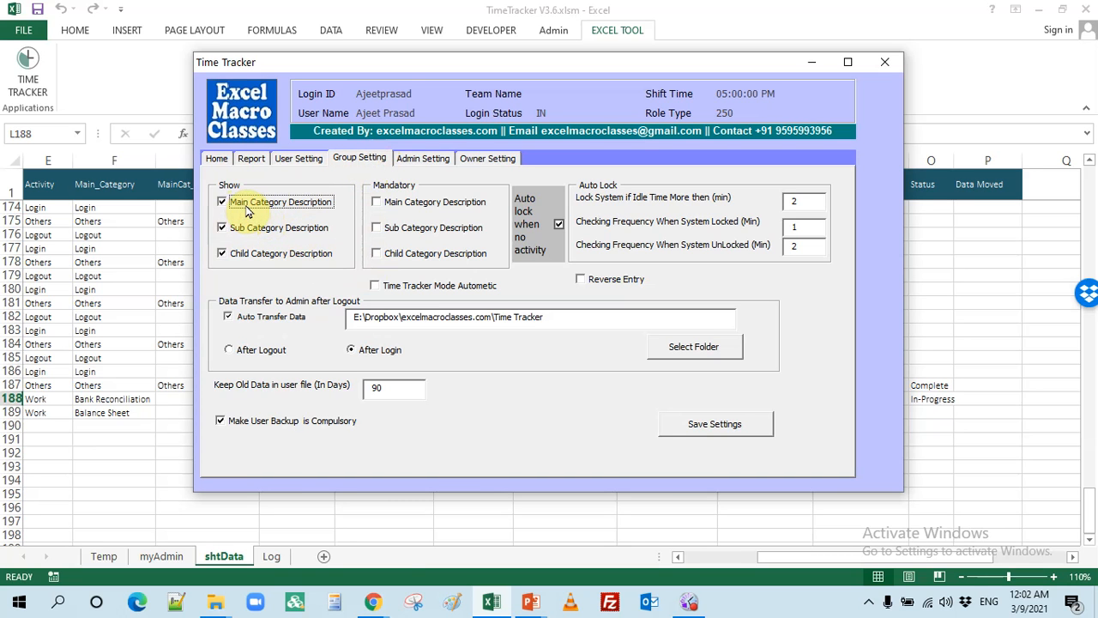
click(224, 159)
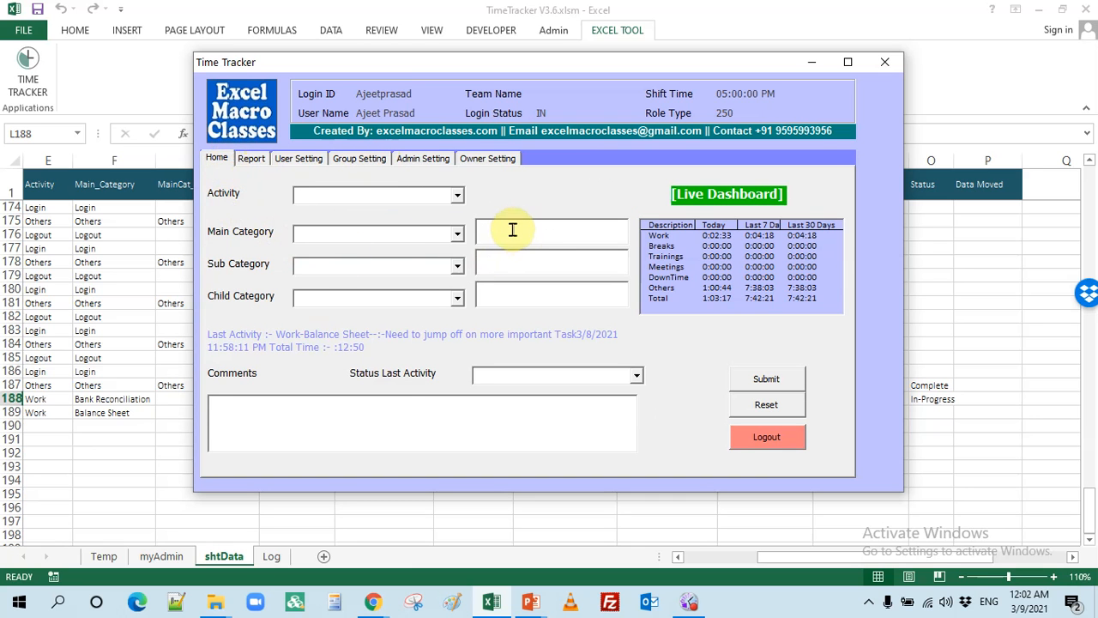
click(512, 229)
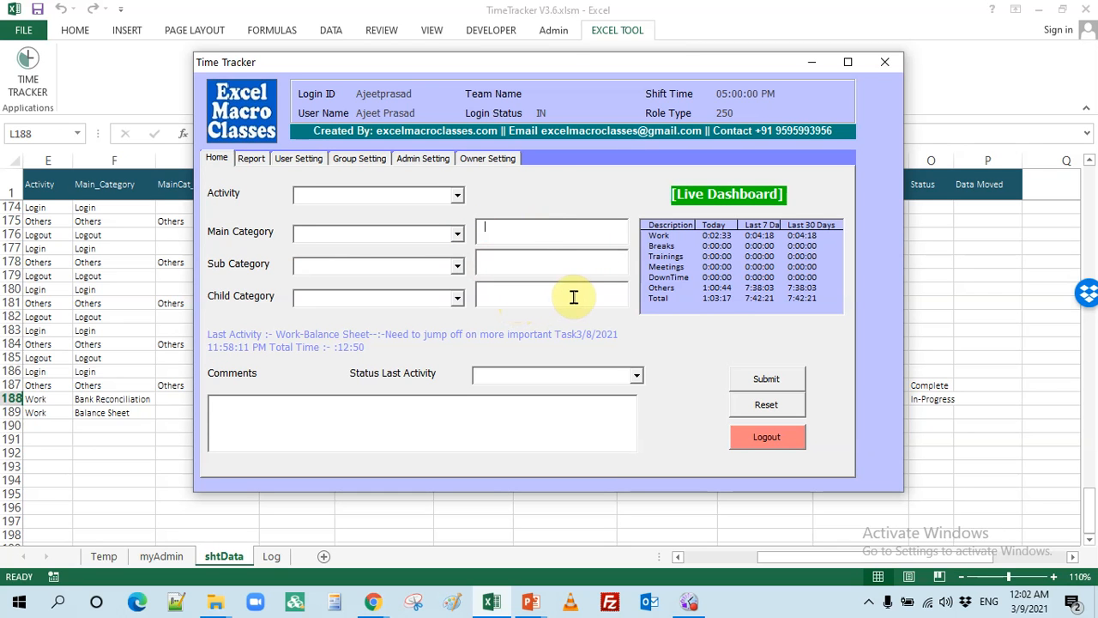
click(360, 163)
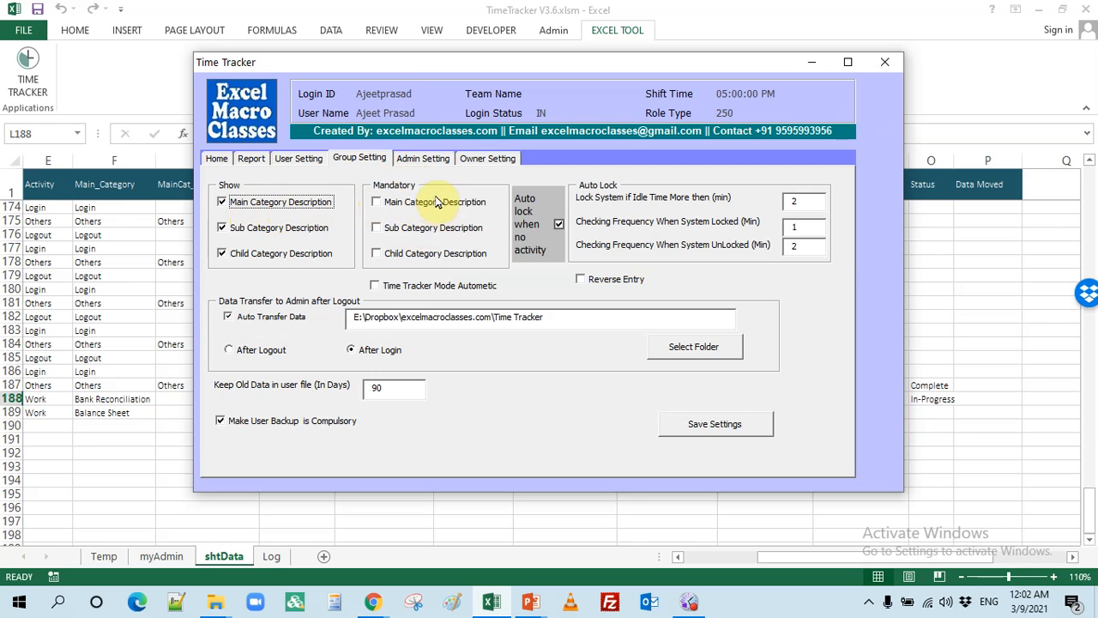
click(217, 159)
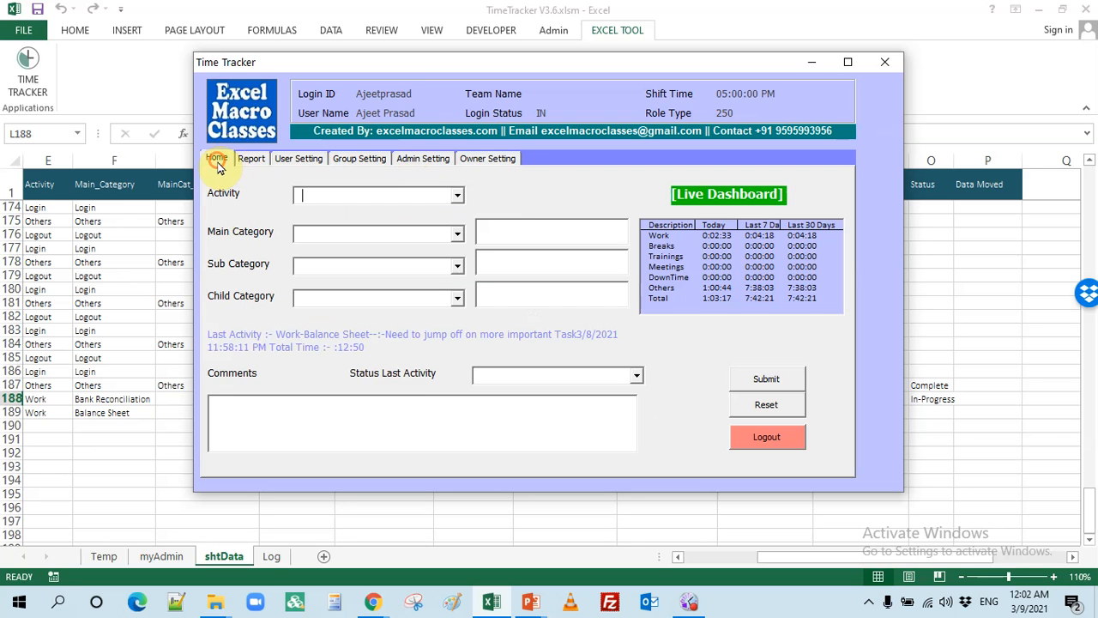
click(488, 228)
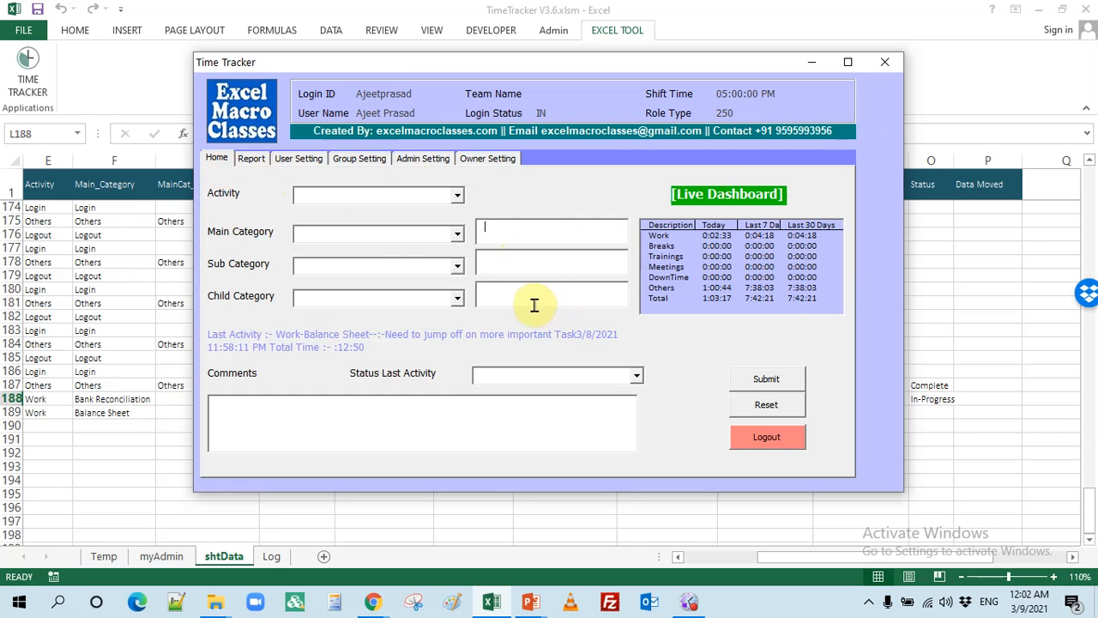
click(351, 160)
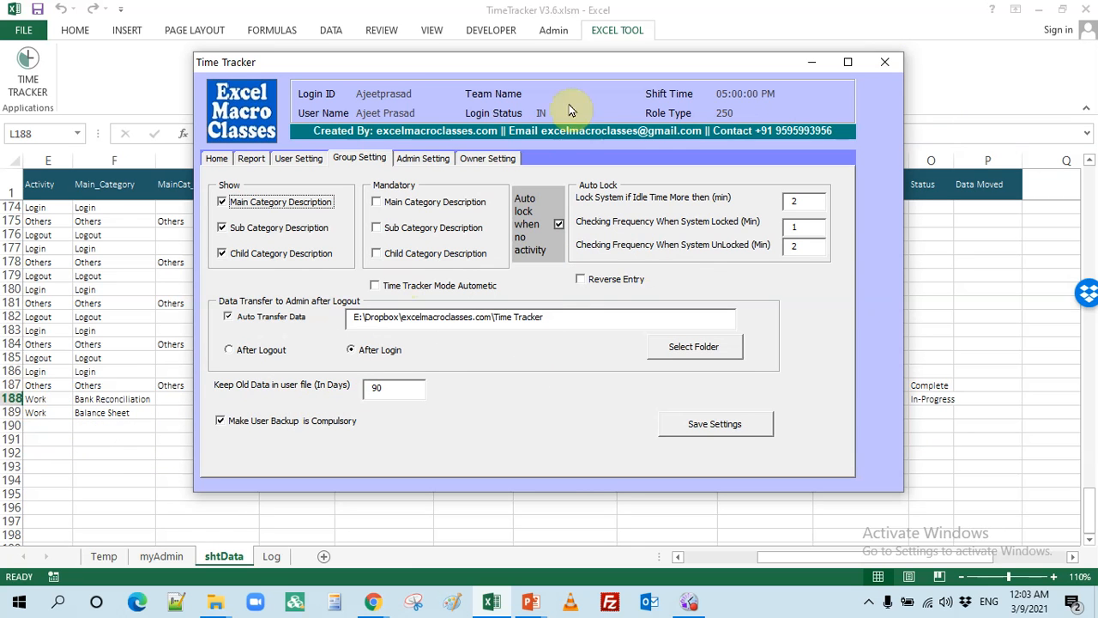
Close the Time Tracker form and examine the recorded entries in rows 187 and 188 and the empty row 190 of shtData
drag(498, 65, 561, 97)
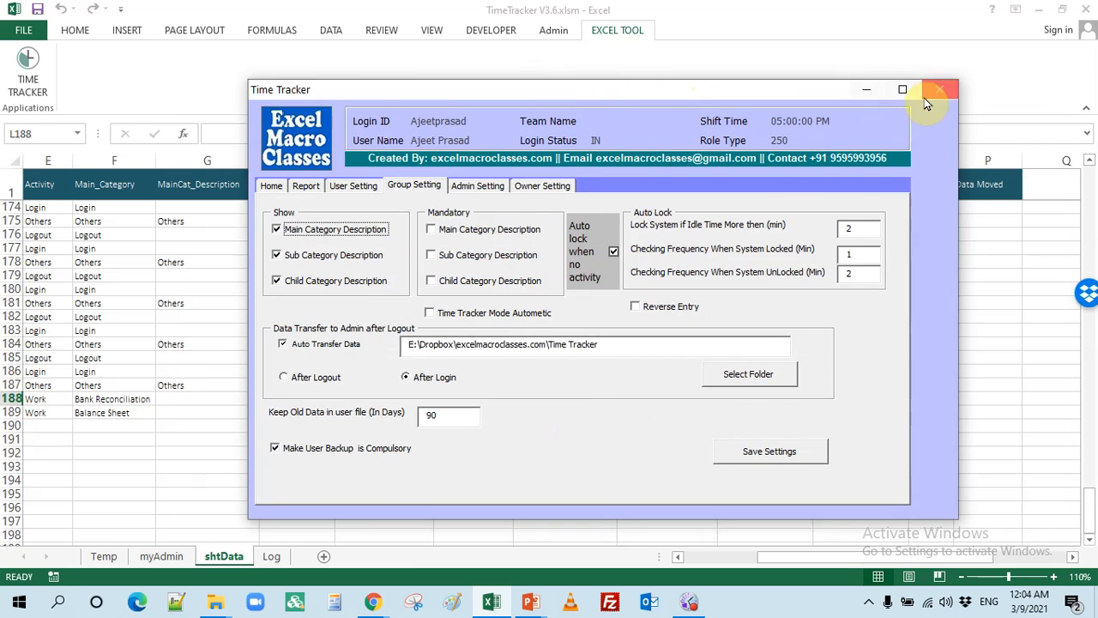
click(943, 93)
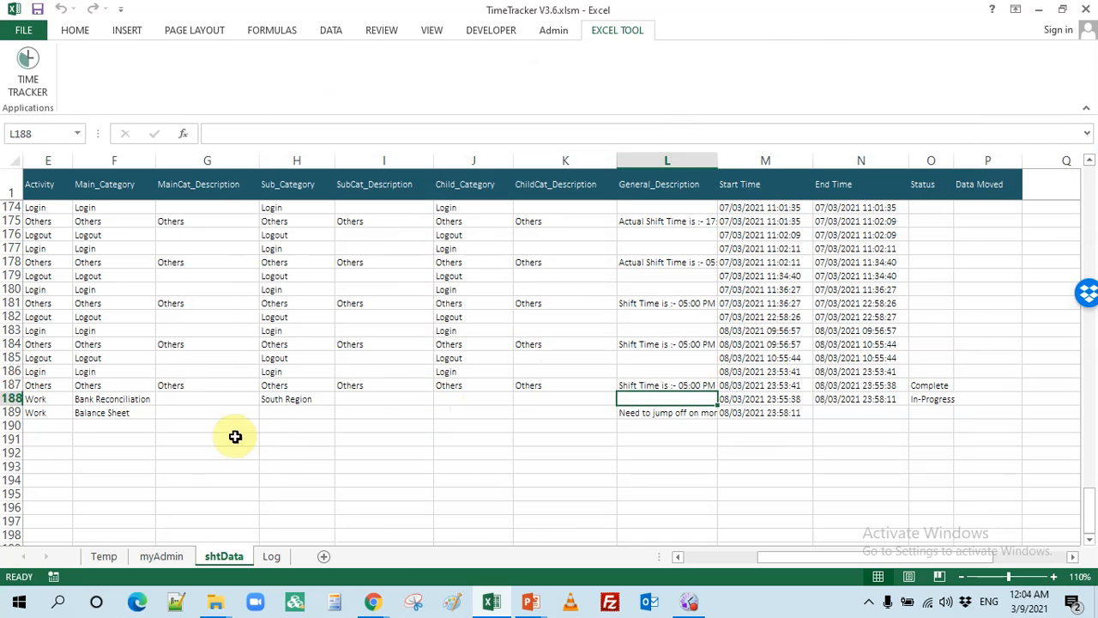
click(9, 385)
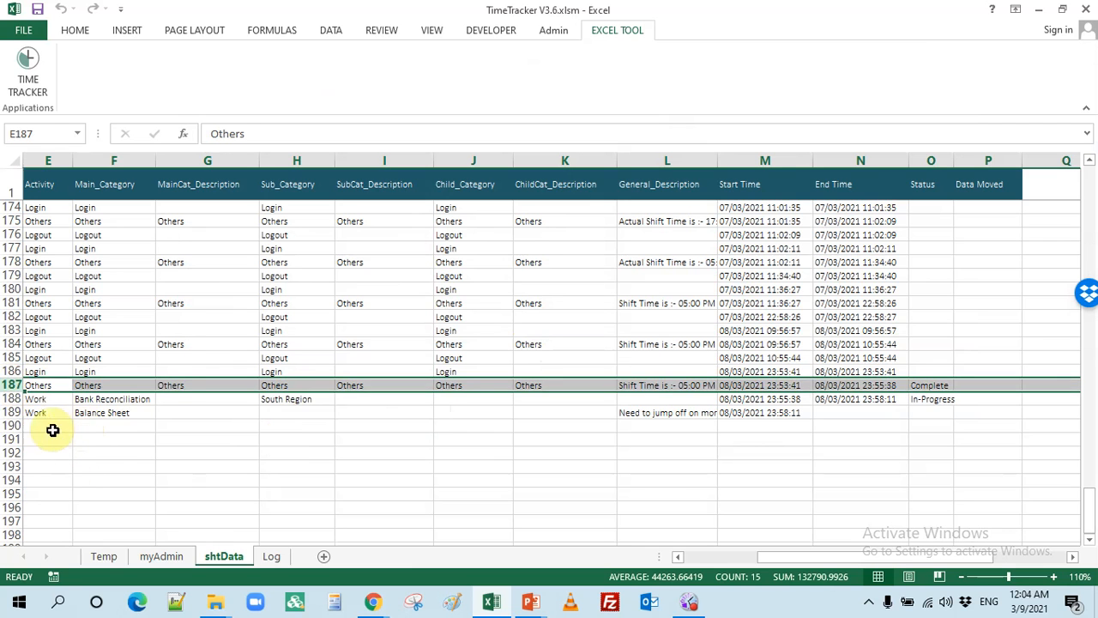
click(15, 425)
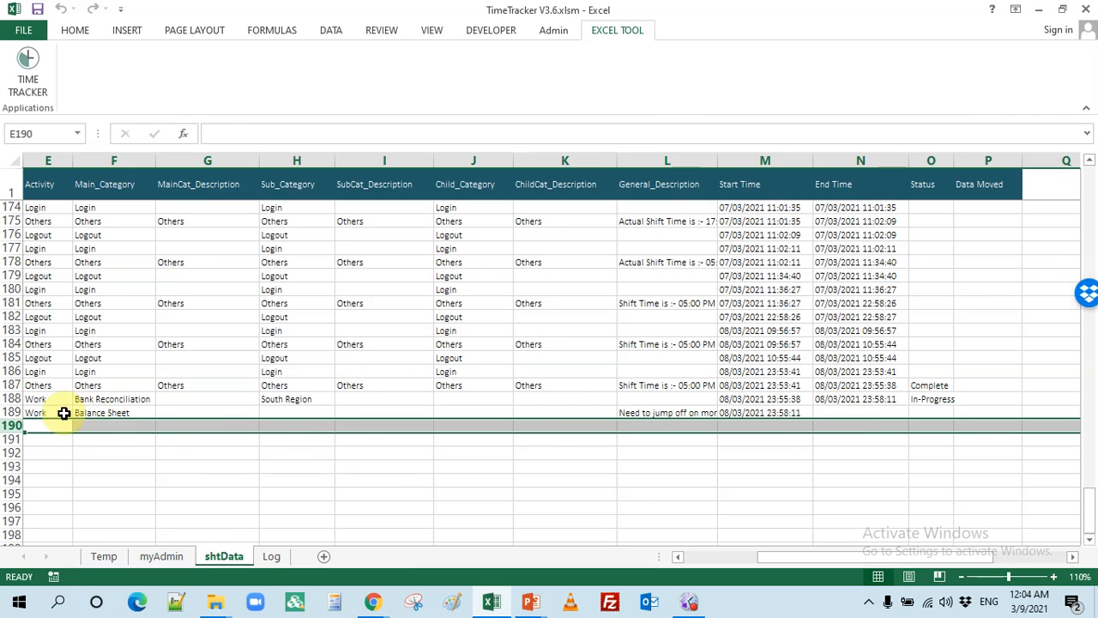
click(16, 400)
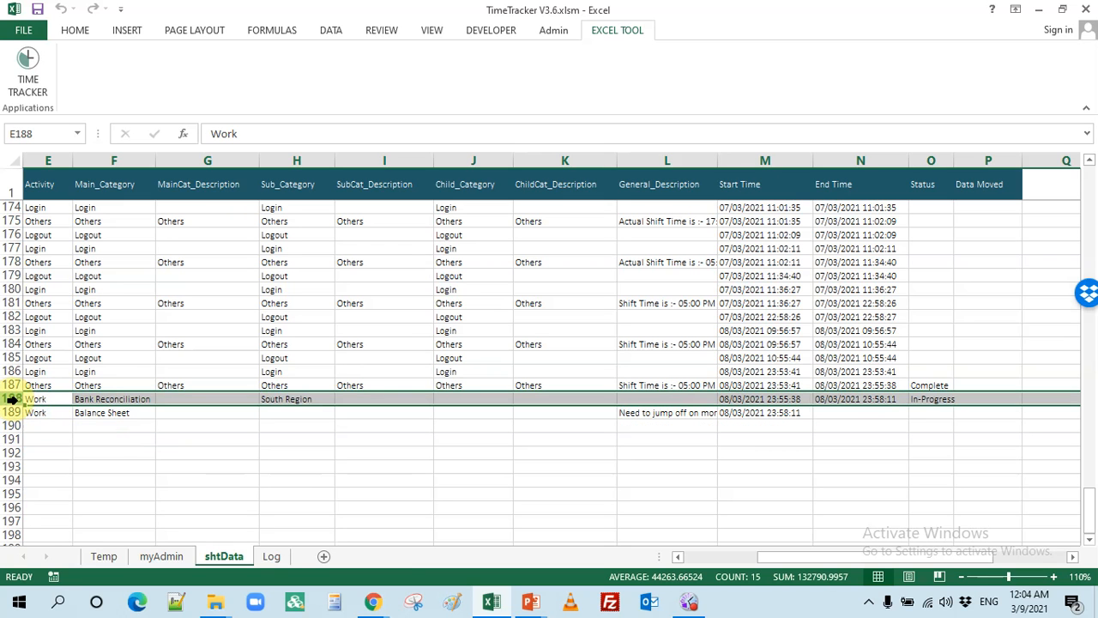
Select row 189 of shtData, and examine the Auto Lock idle time and checking frequency settings under Group Setting in the Time Tracker form
click(16, 413)
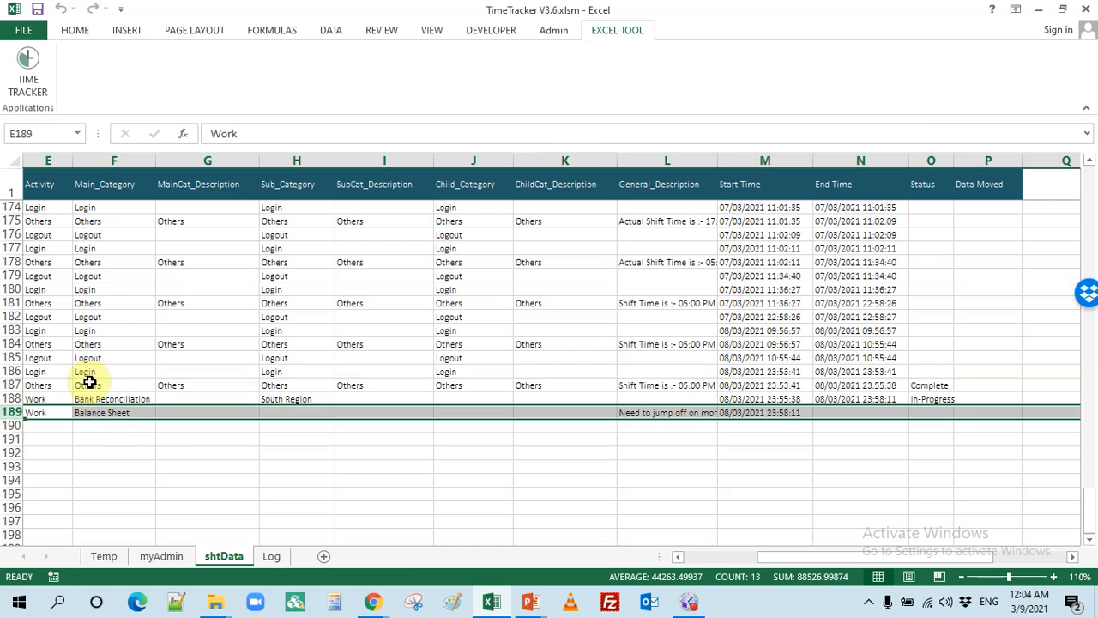
click(24, 94)
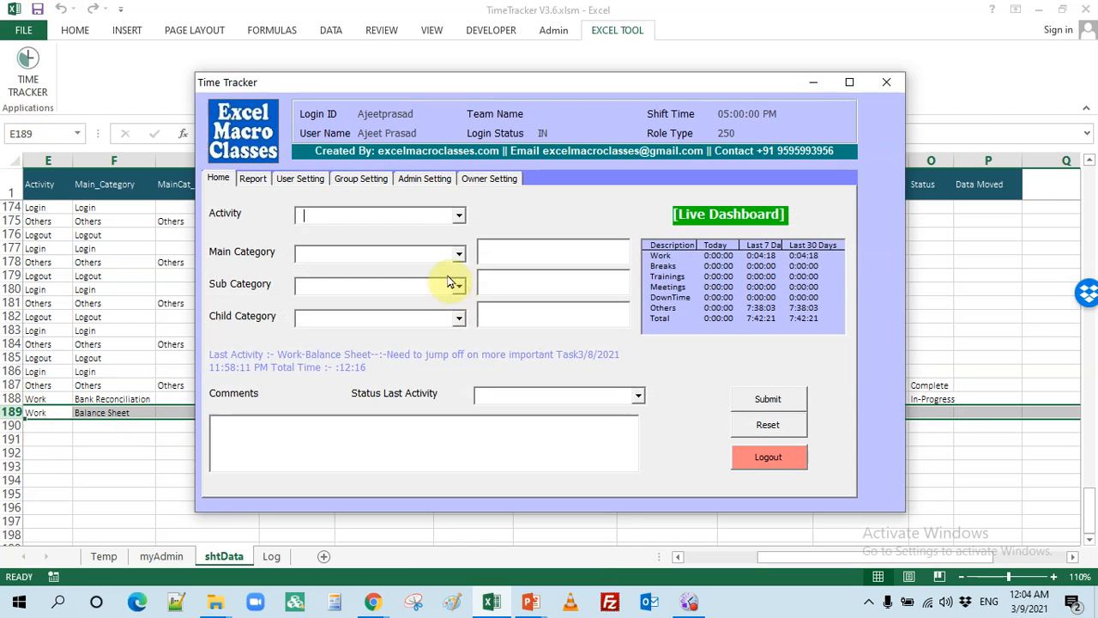
click(349, 182)
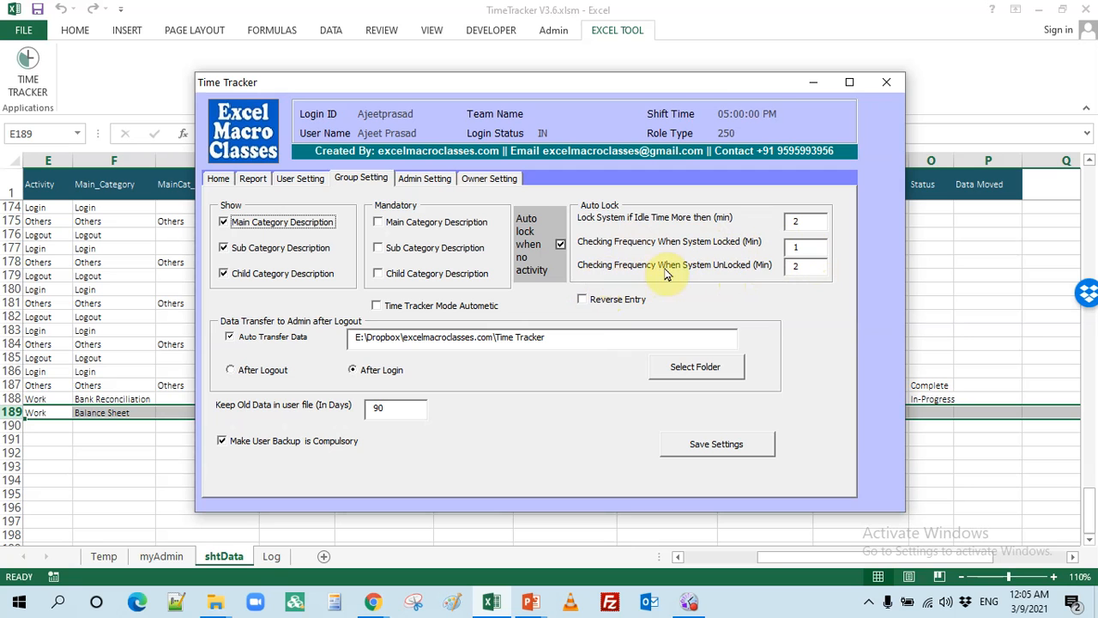
double_click(811, 268)
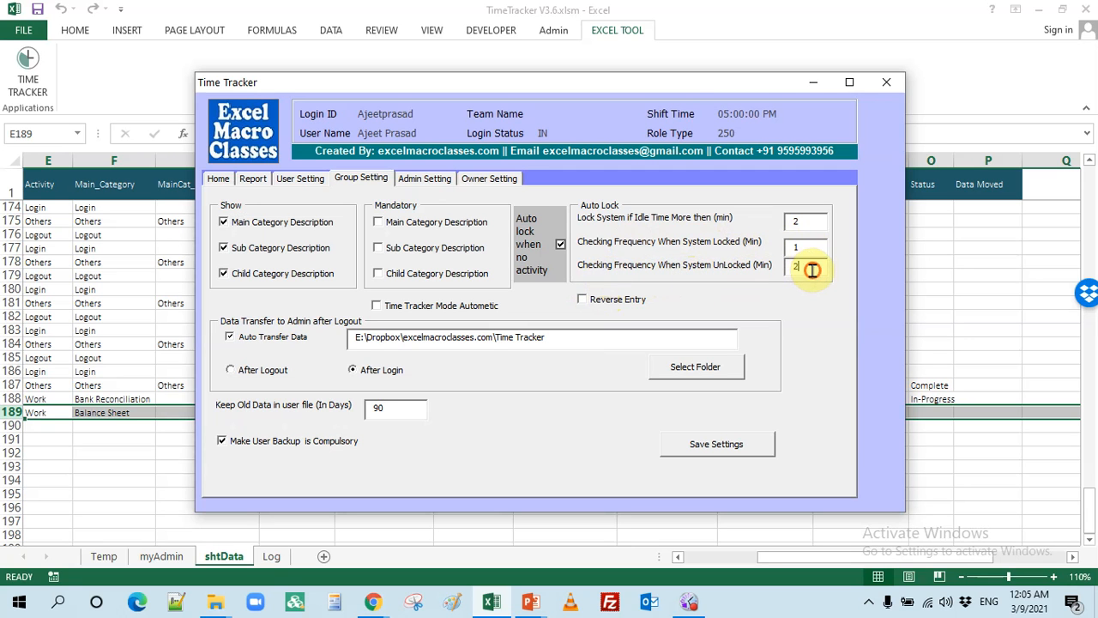
double_click(790, 220)
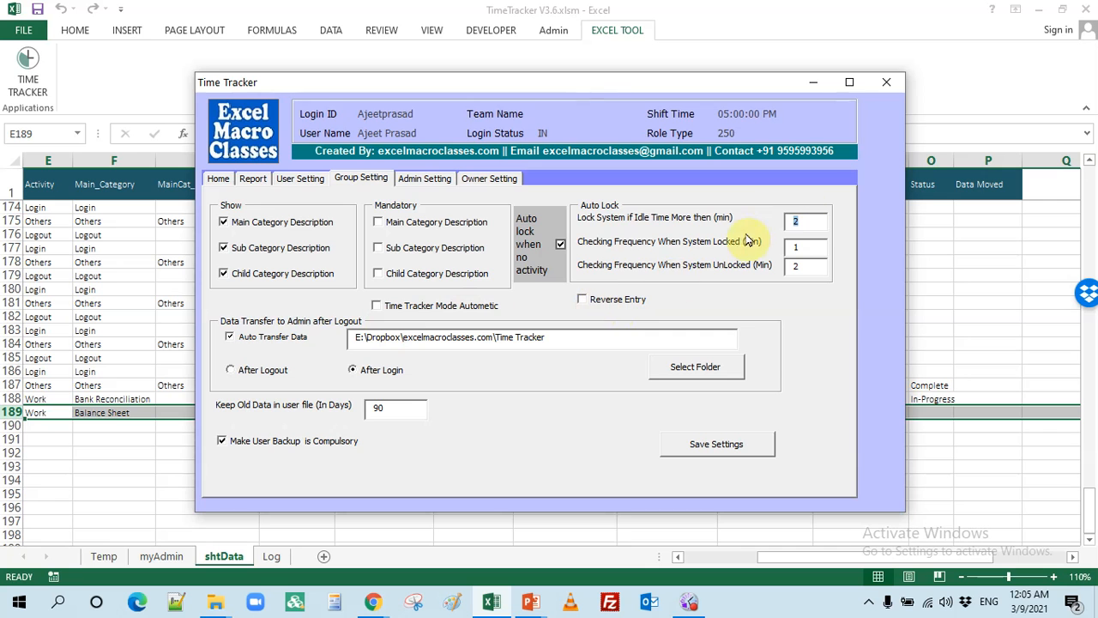
click(886, 82)
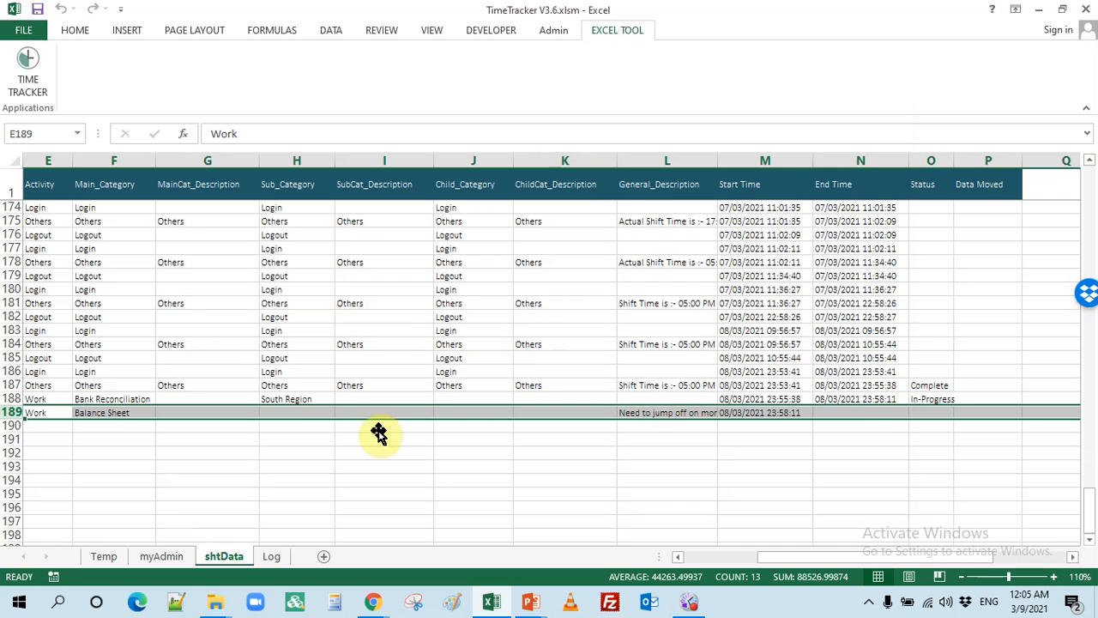
Examine the Balance Sheet work entry in row 189 of shtData across its recorded columns
click(147, 466)
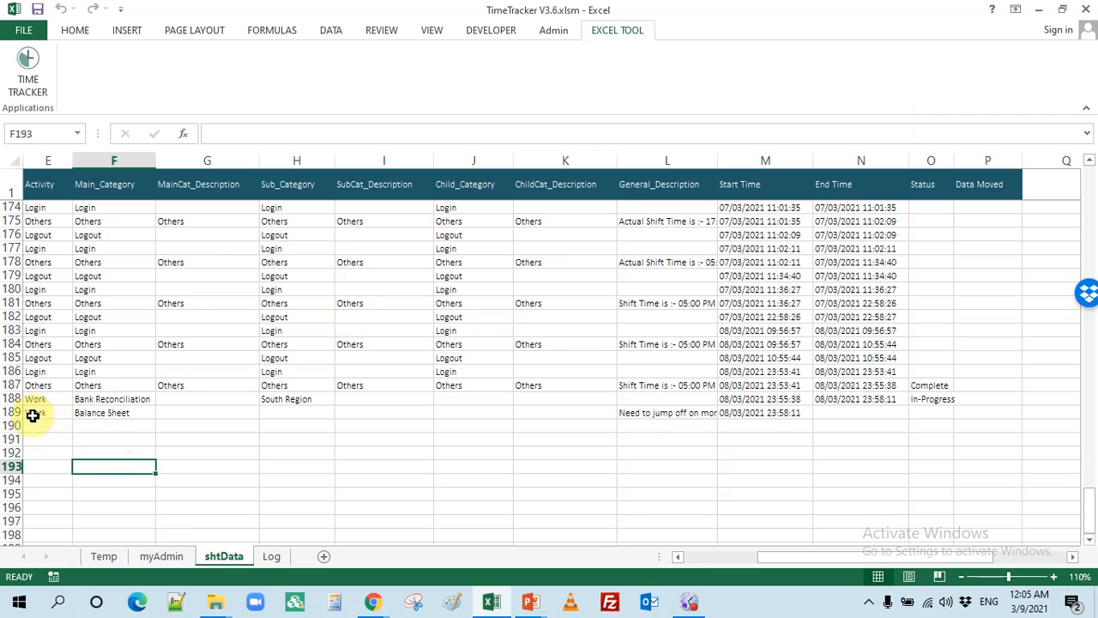
drag(12, 413, 635, 412)
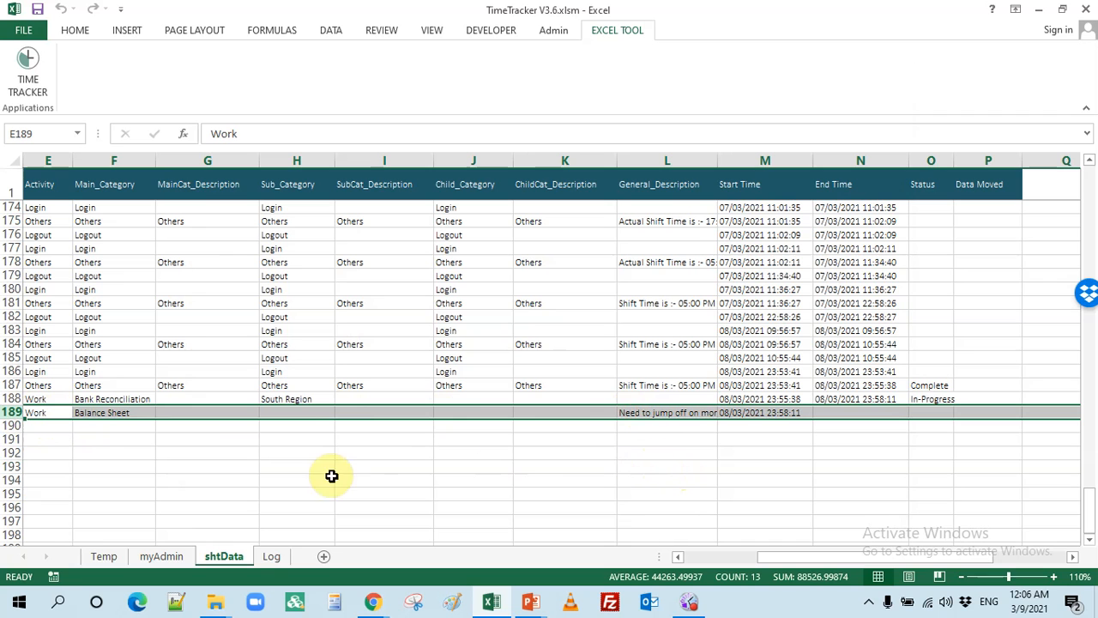
click(181, 465)
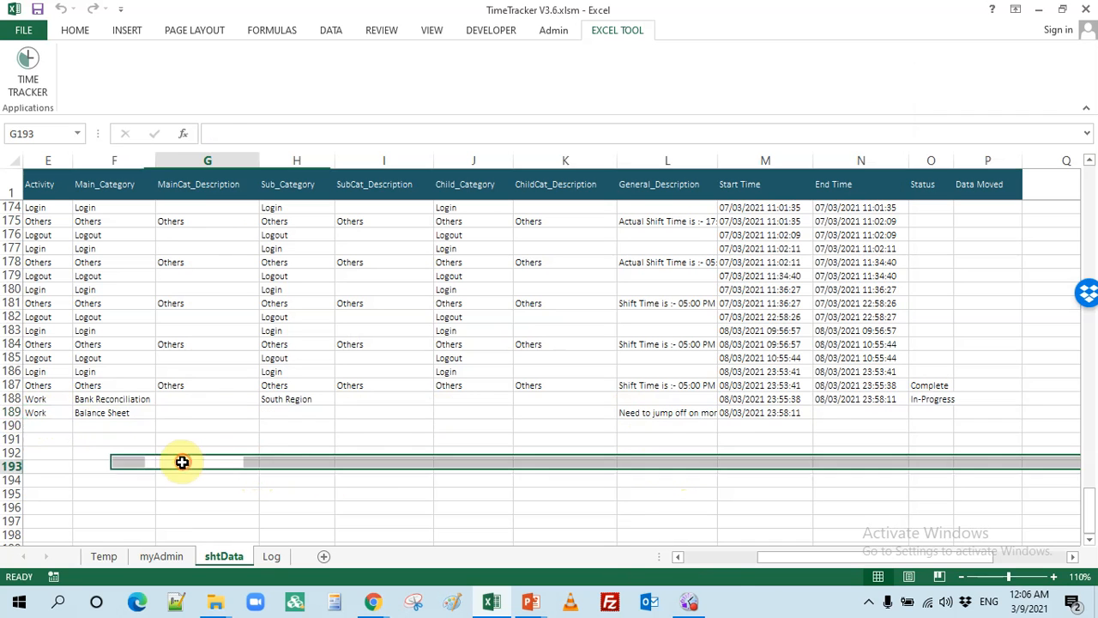
click(7, 412)
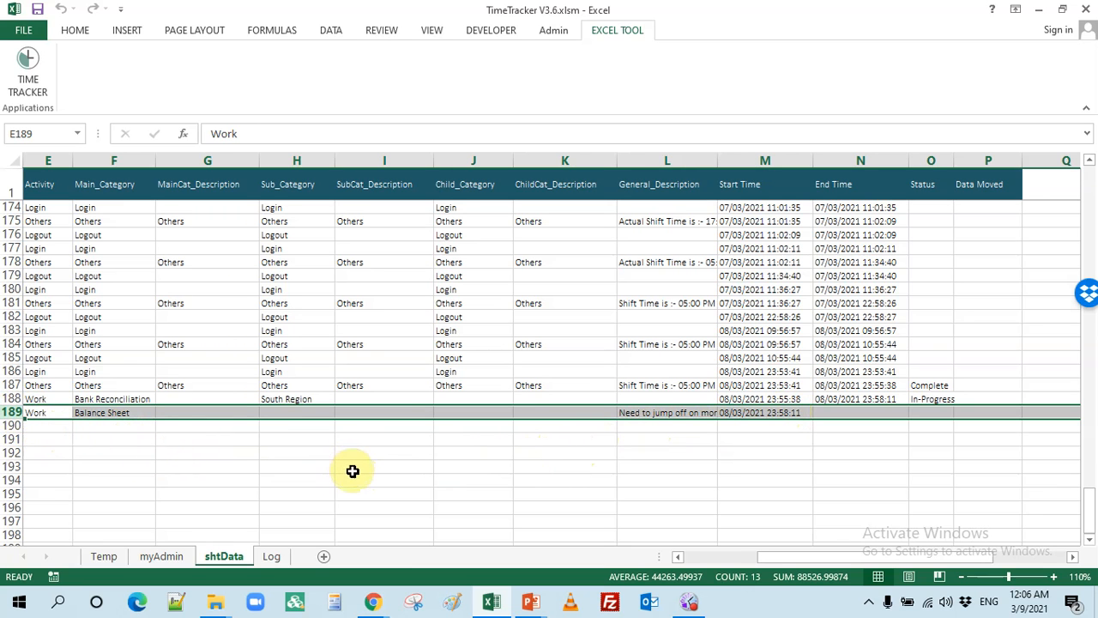
Reopen the Time Tracker form, examine the Data Transfer to Admin options under Group Setting, and close the form
click(22, 81)
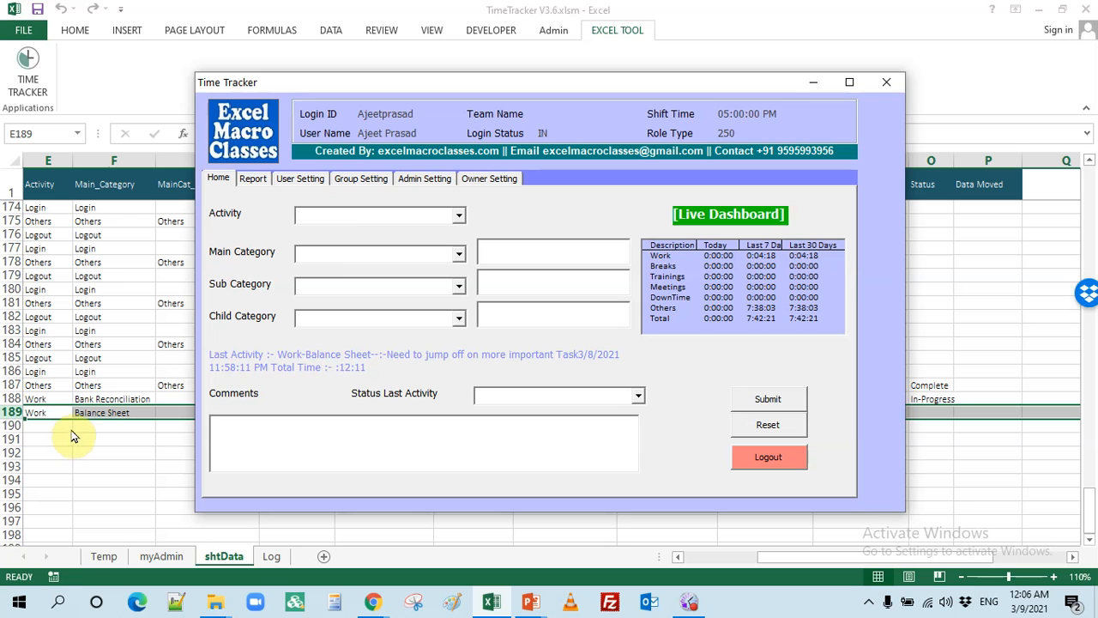
click(314, 180)
click(361, 178)
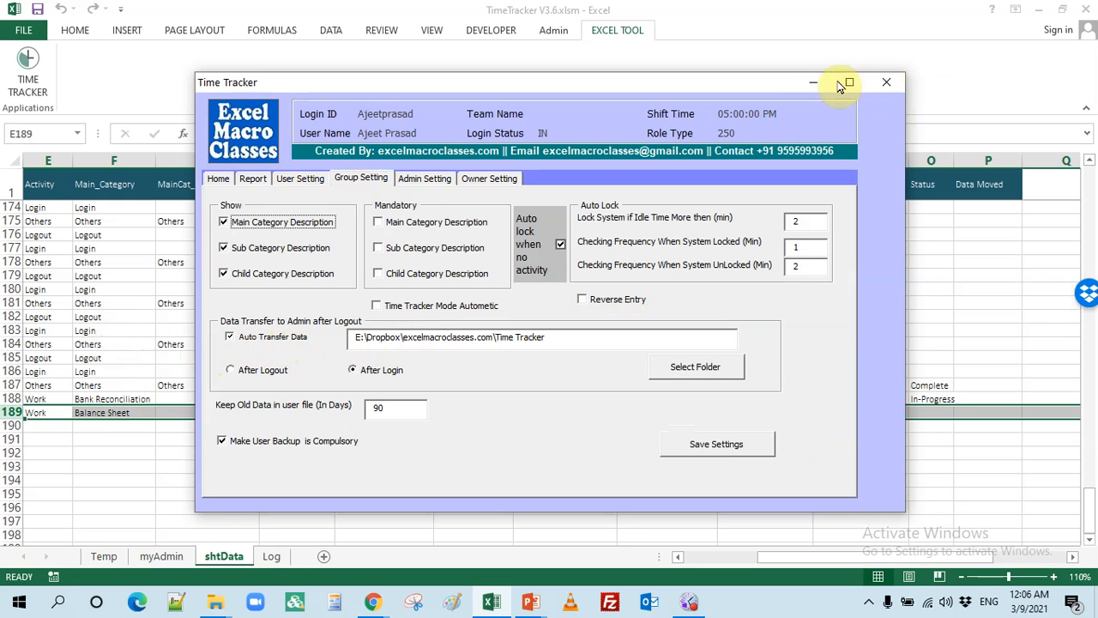
click(886, 82)
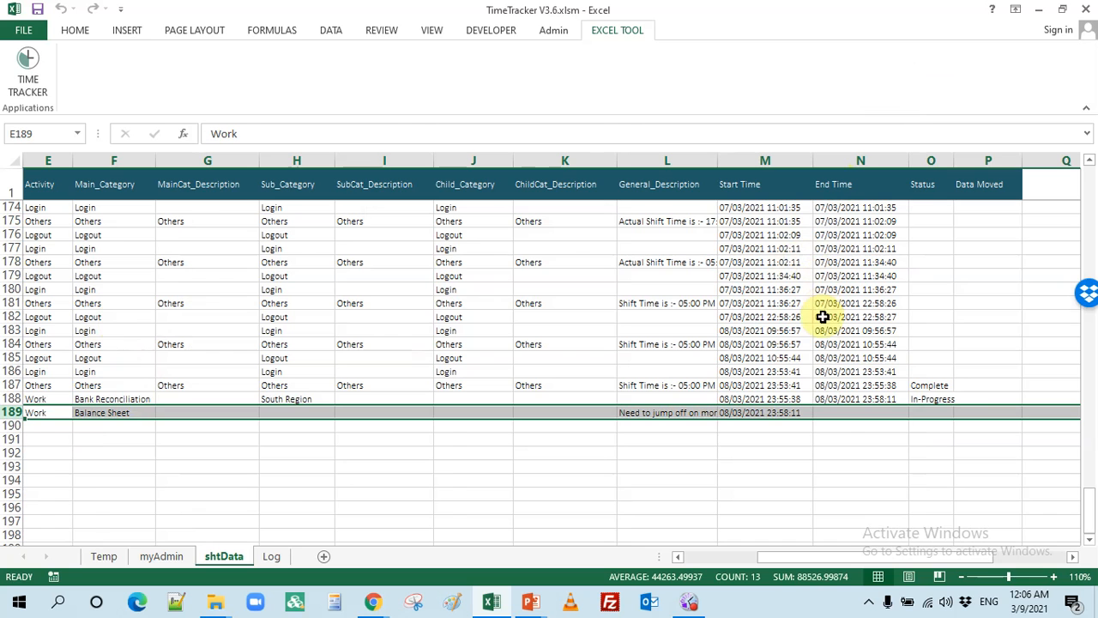
Examine the Data Moved column of shtData for the entries from row 157 downward
scroll(821, 320, up, 6)
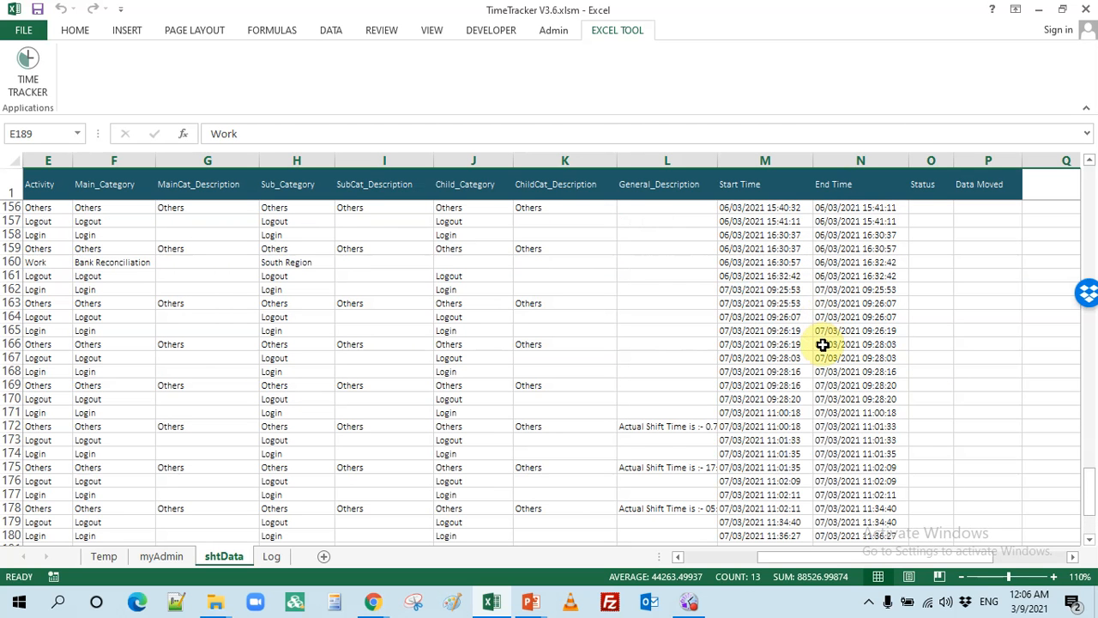
click(995, 226)
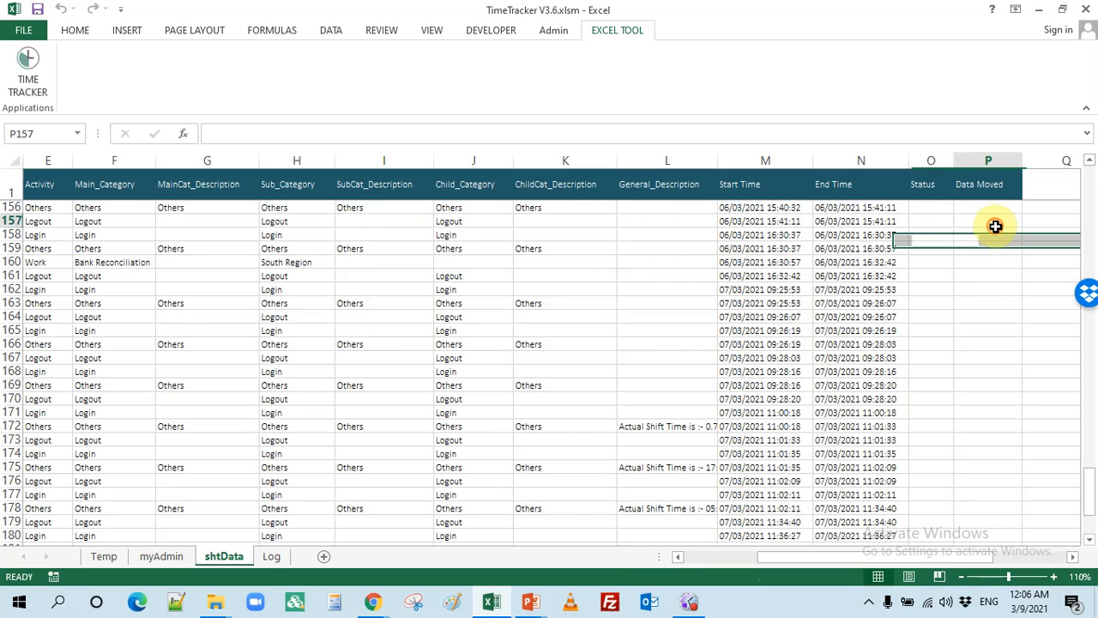
drag(995, 225, 970, 510)
click(990, 260)
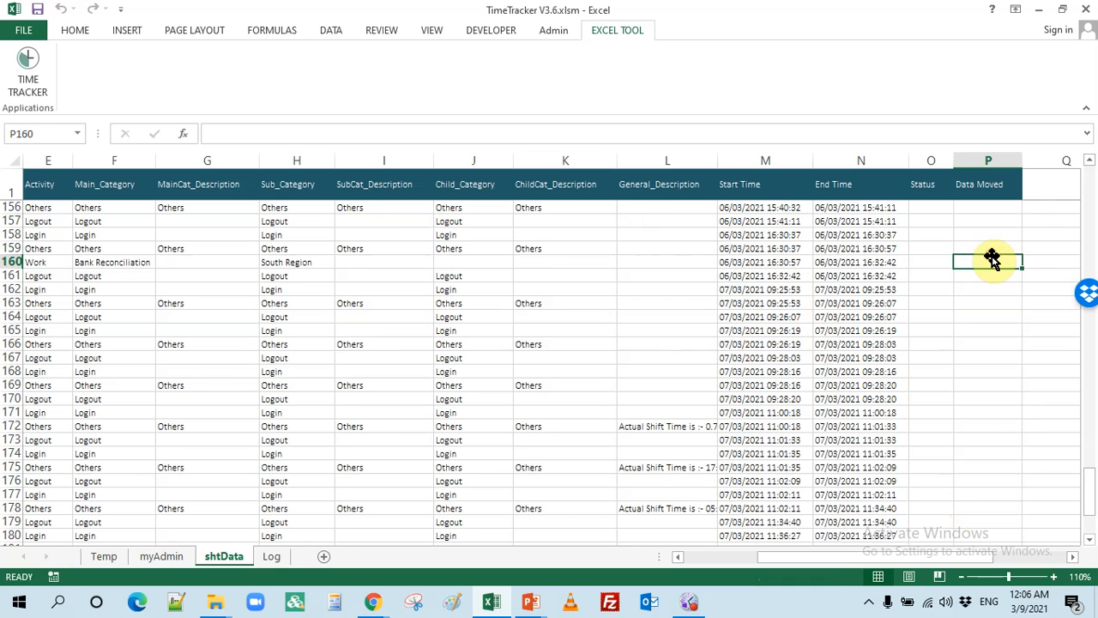
drag(983, 221, 993, 422)
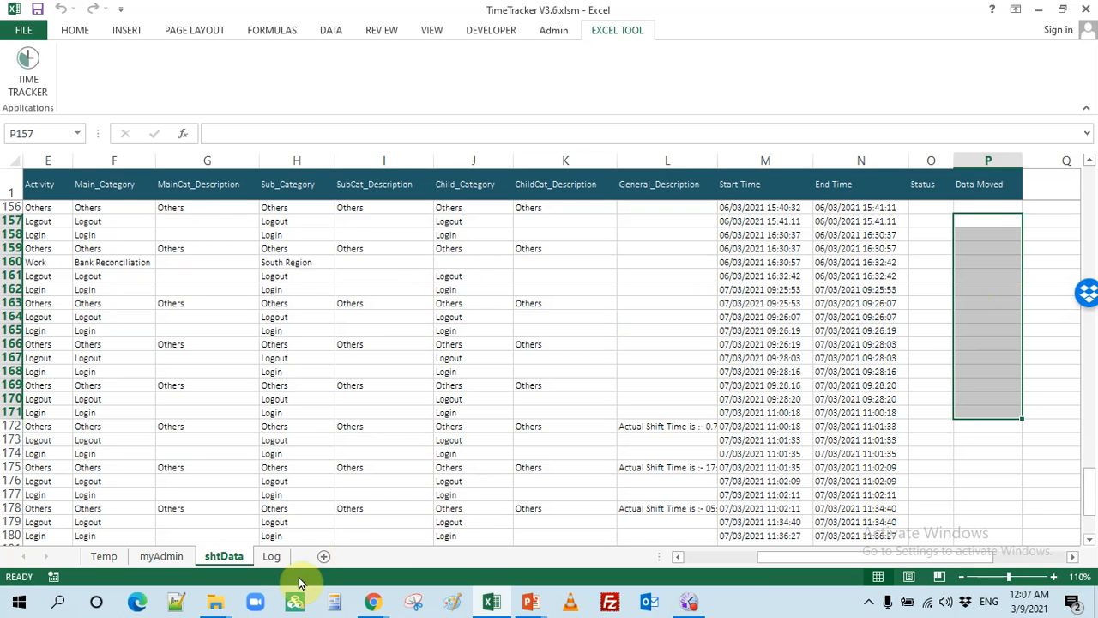
Examine the Keep Old Data in user file (In Days) setting under Group Setting, and close the Time Tracker form
click(30, 82)
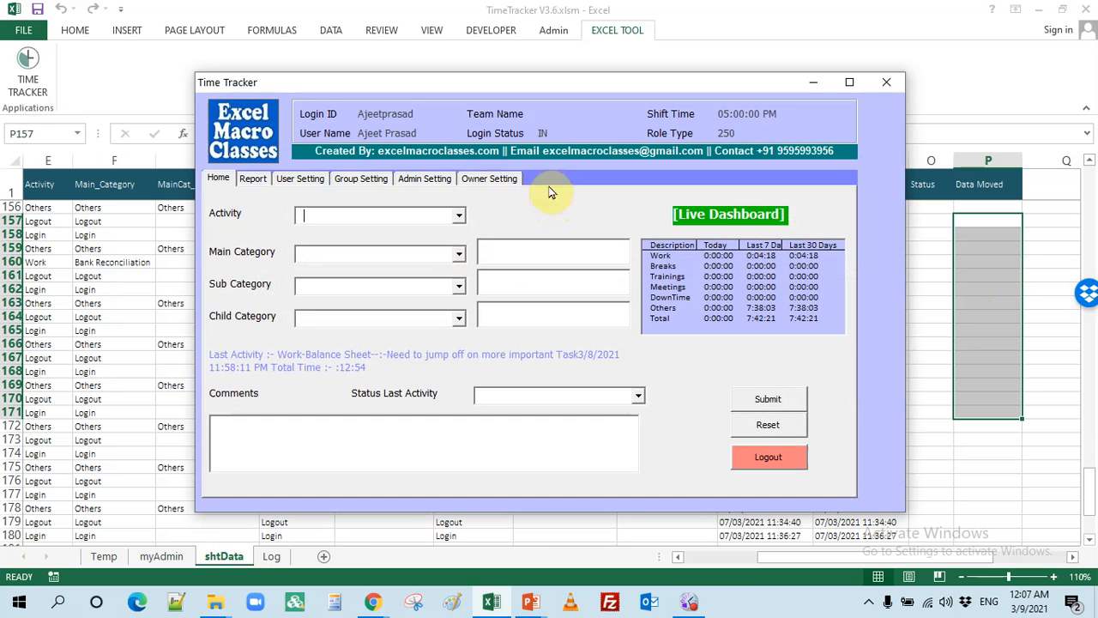
click(365, 181)
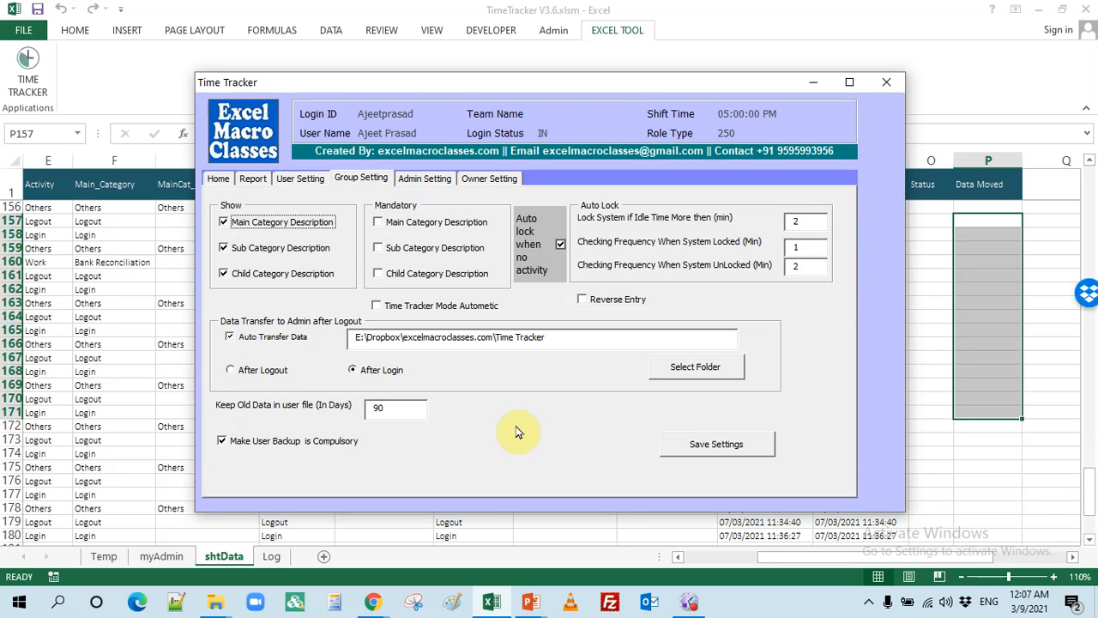
drag(385, 407, 358, 409)
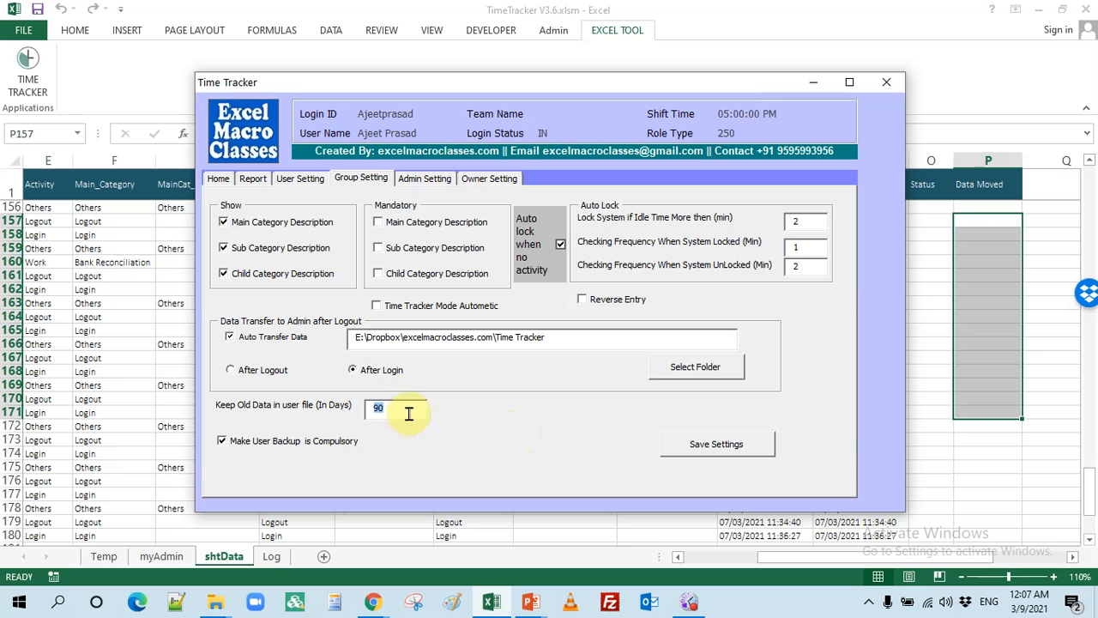
click(482, 413)
click(394, 408)
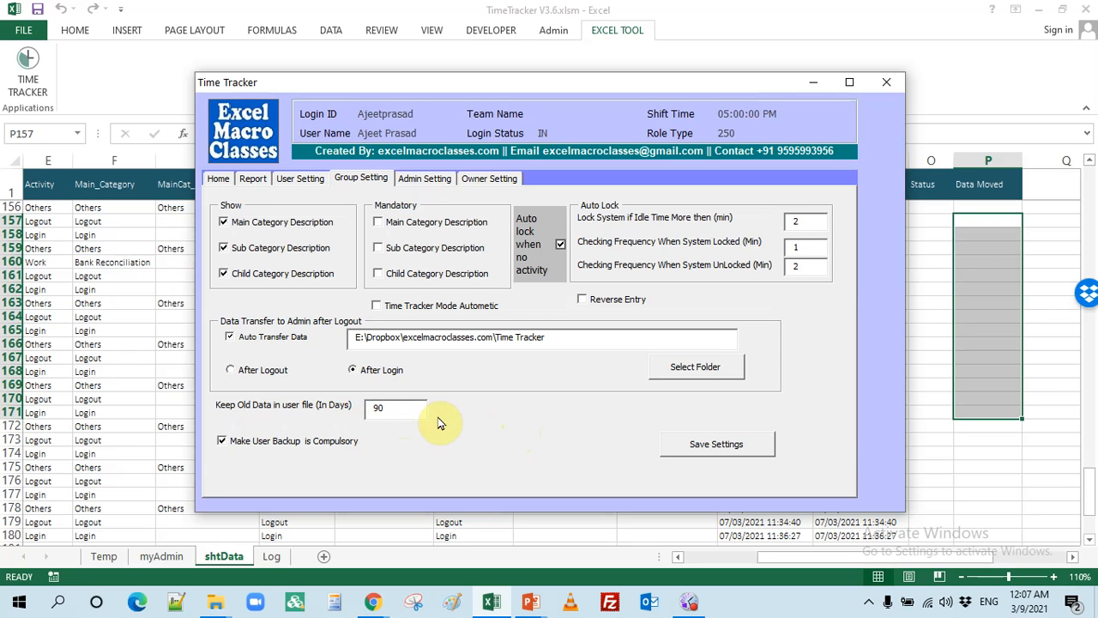
double_click(371, 408)
click(889, 84)
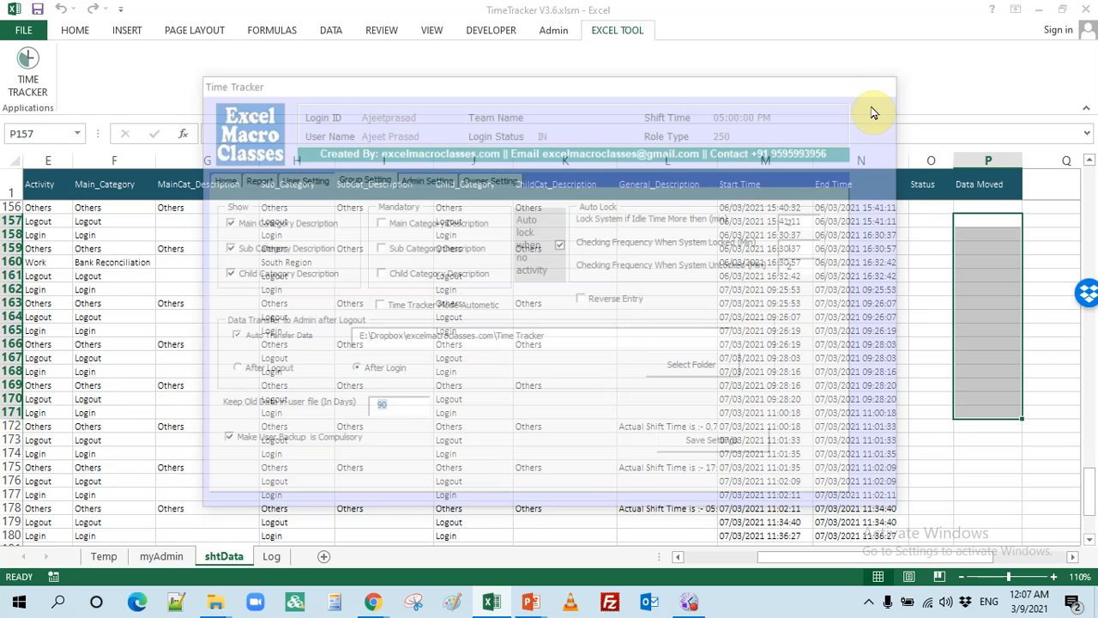
Examine the Status and Data Moved values of the older shtData entries in rows 105 to 124
click(598, 327)
scroll(598, 327, up, 17)
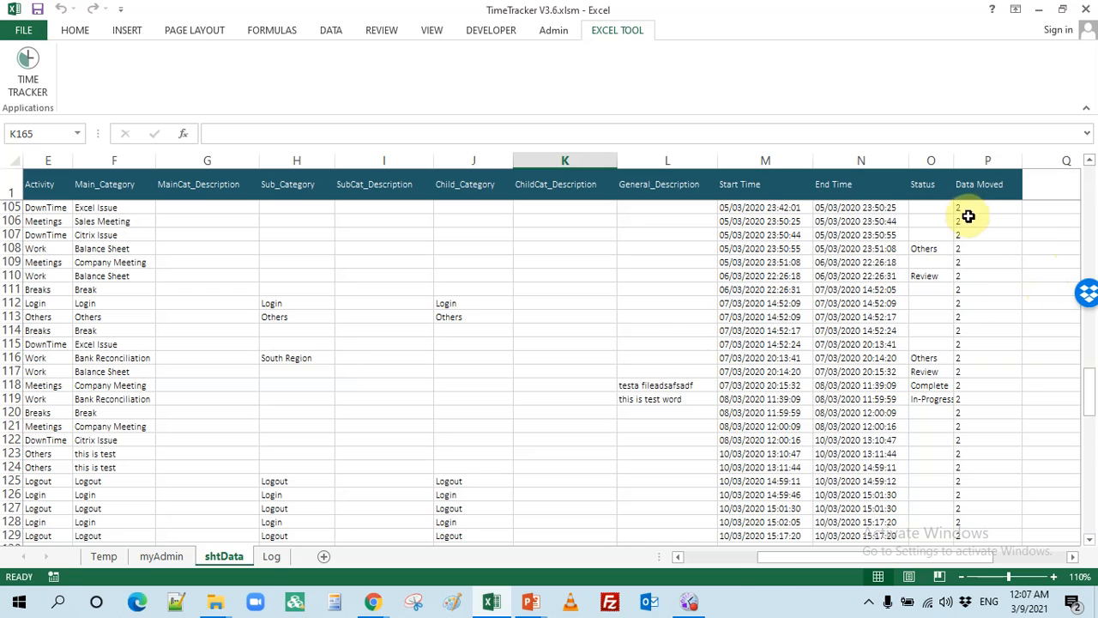
drag(966, 211, 949, 467)
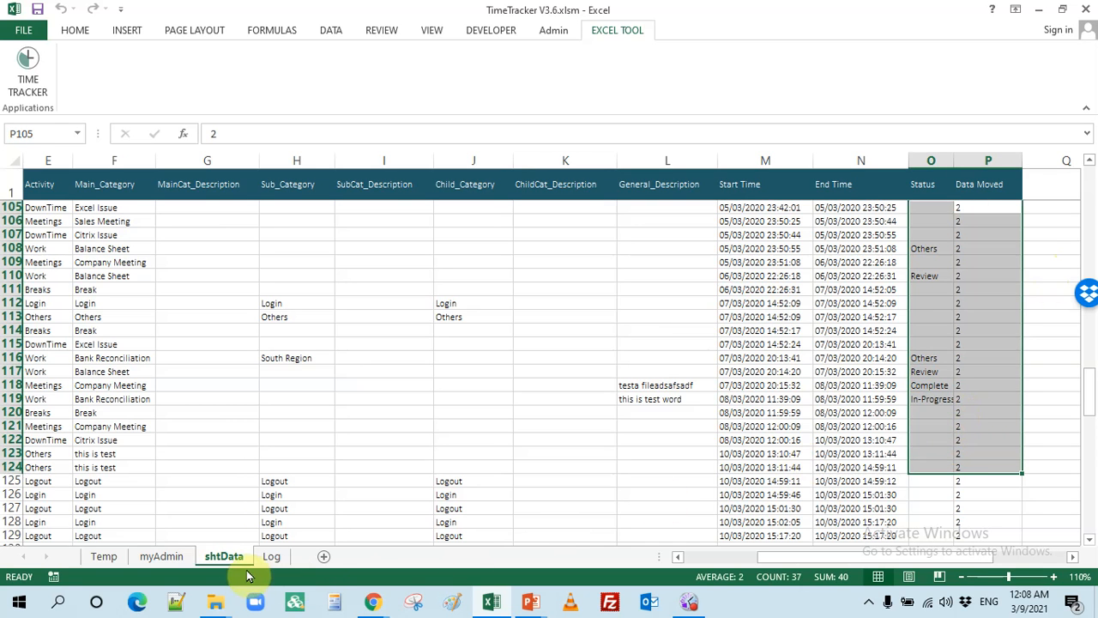
Compare the Make User Backup is Compulsory option under Group Setting with the backup option and folder path under User Setting
click(28, 68)
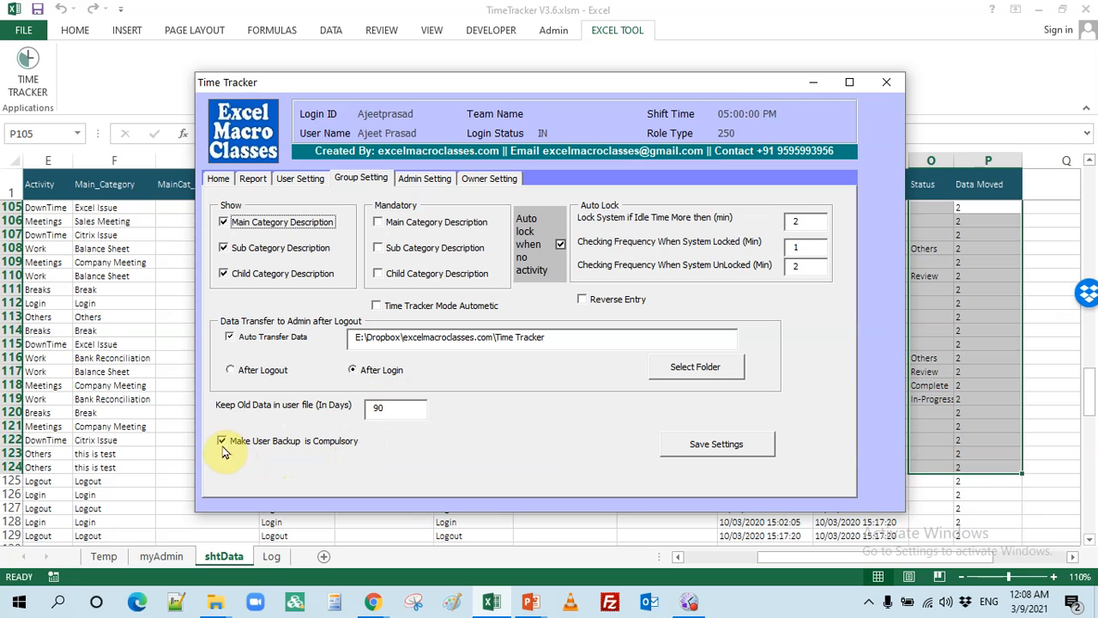
click(288, 179)
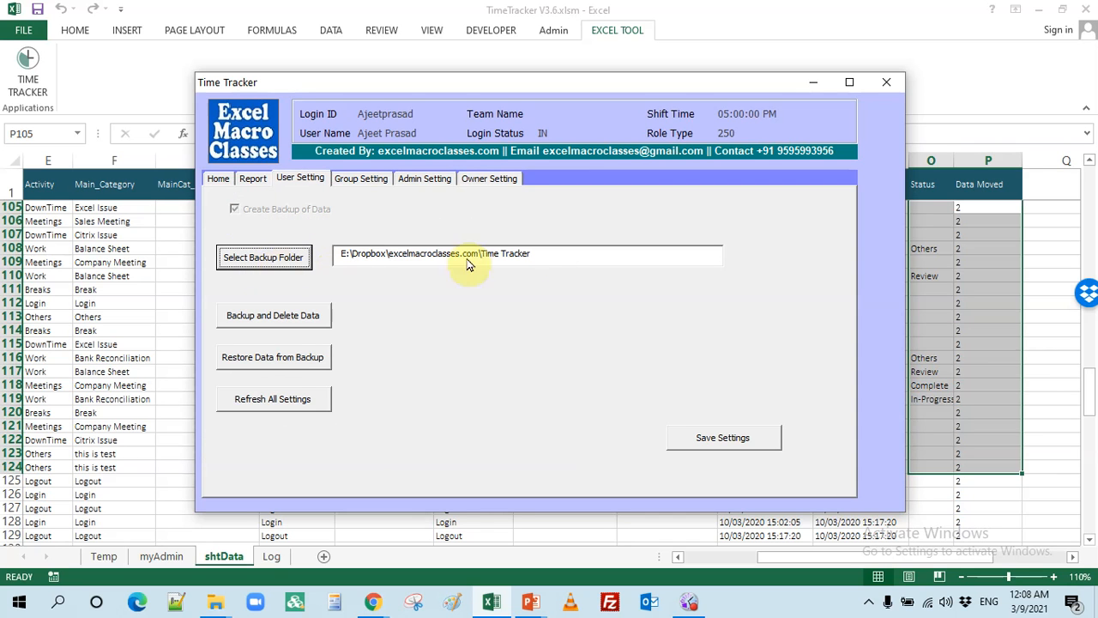
click(536, 254)
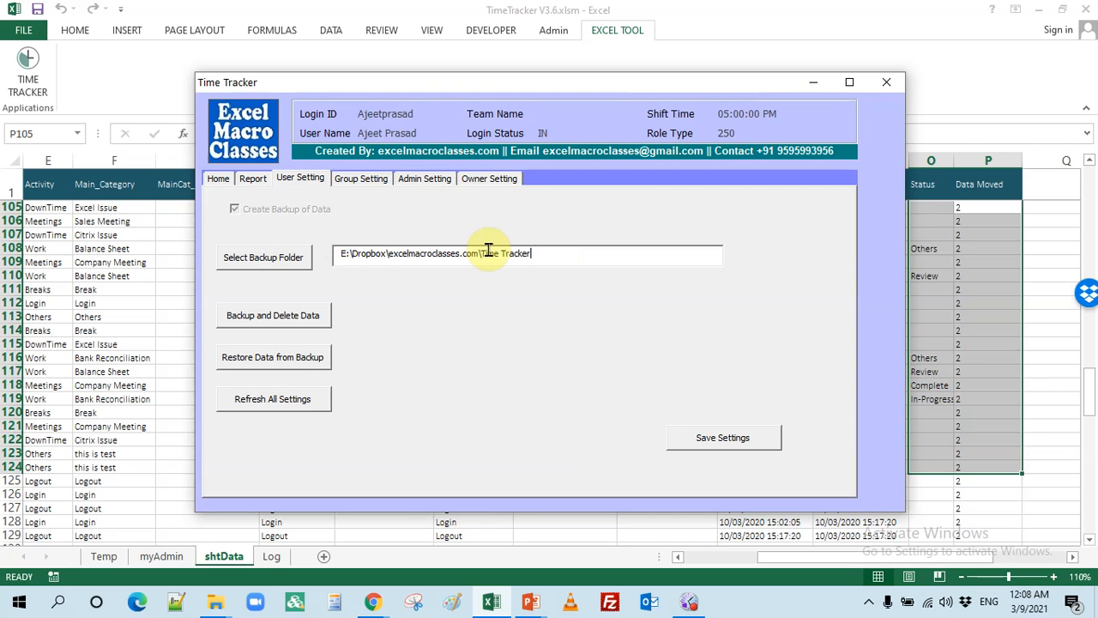
drag(489, 249, 239, 267)
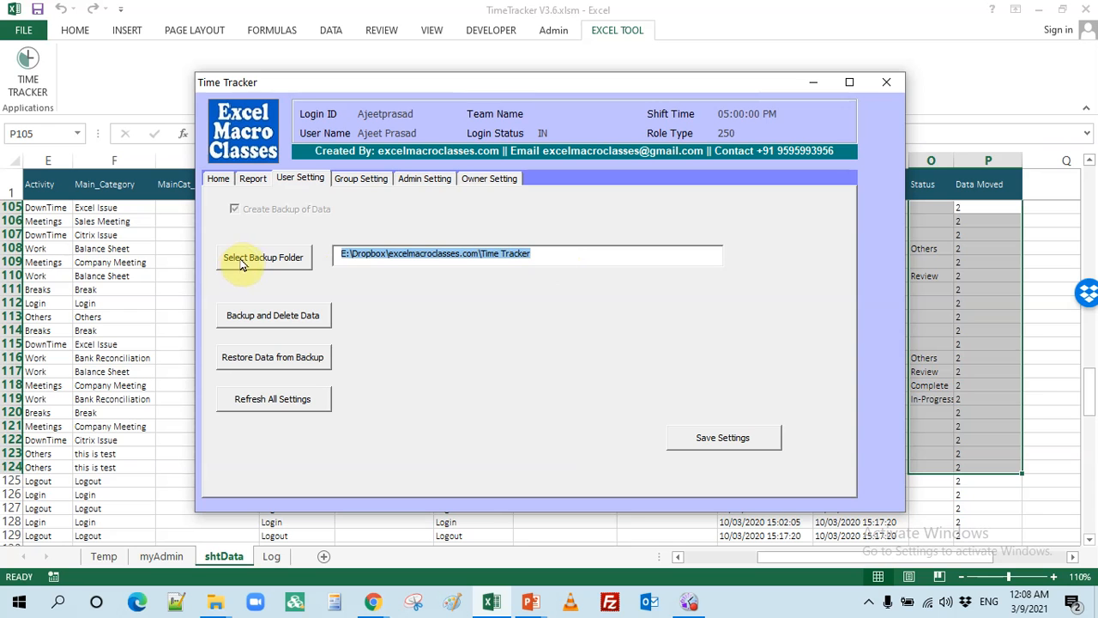
Turn off Make User Backup is Compulsory under Group Setting and save the settings without publishing them to all users
click(355, 182)
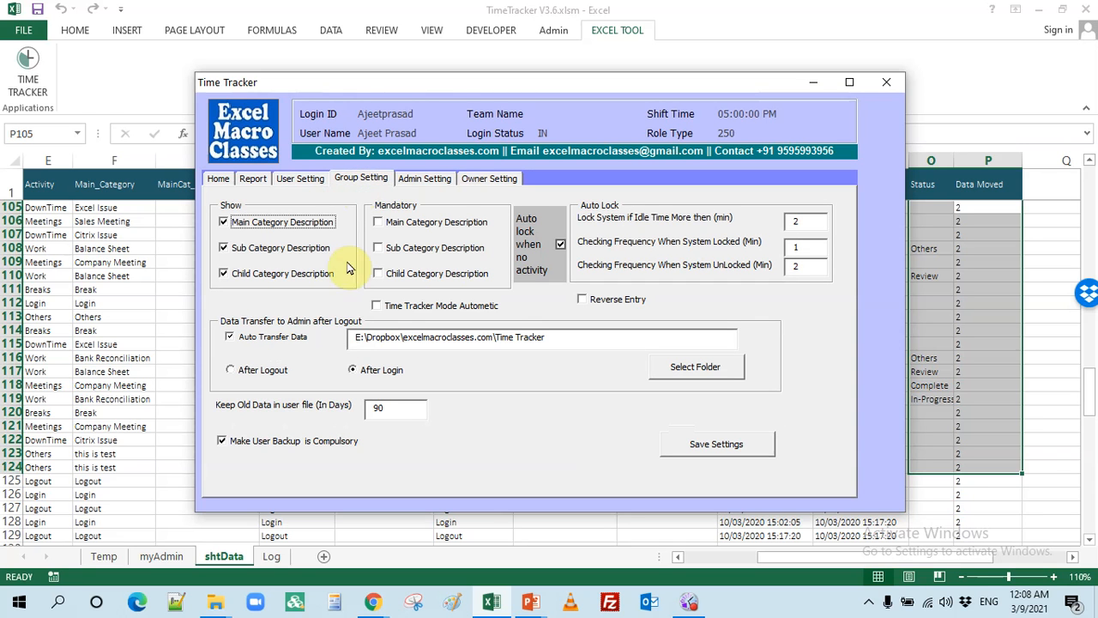
click(221, 443)
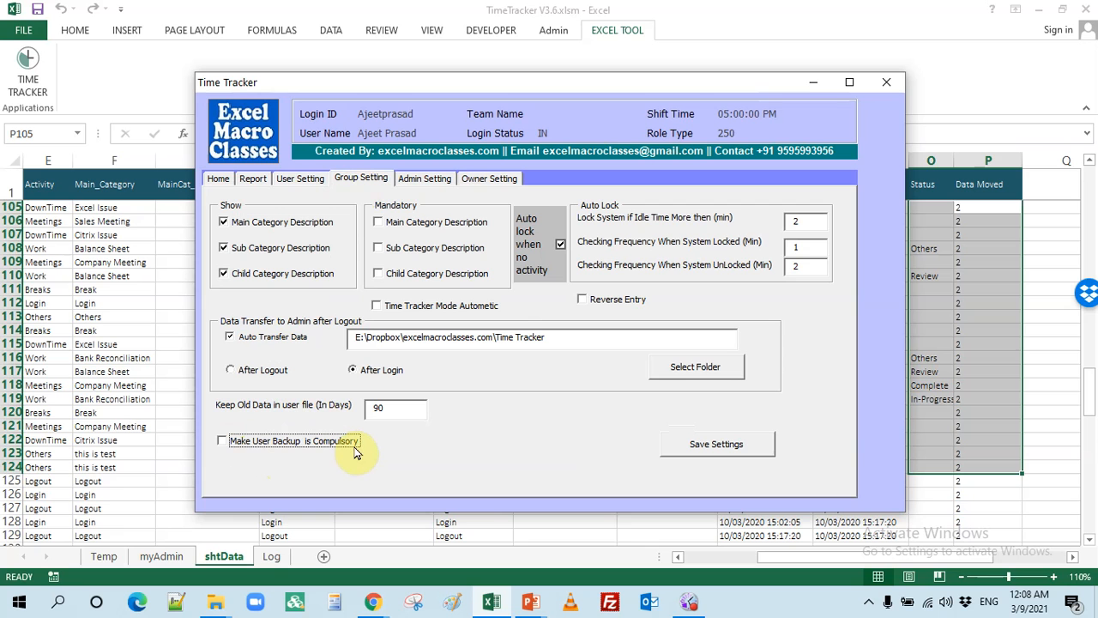
click(736, 445)
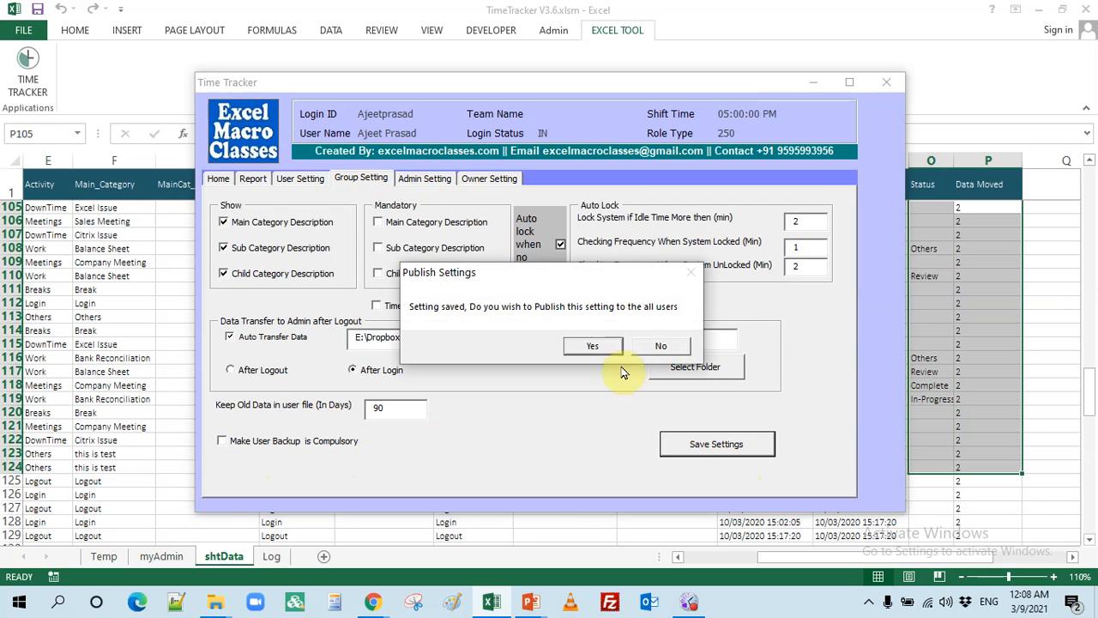
click(660, 347)
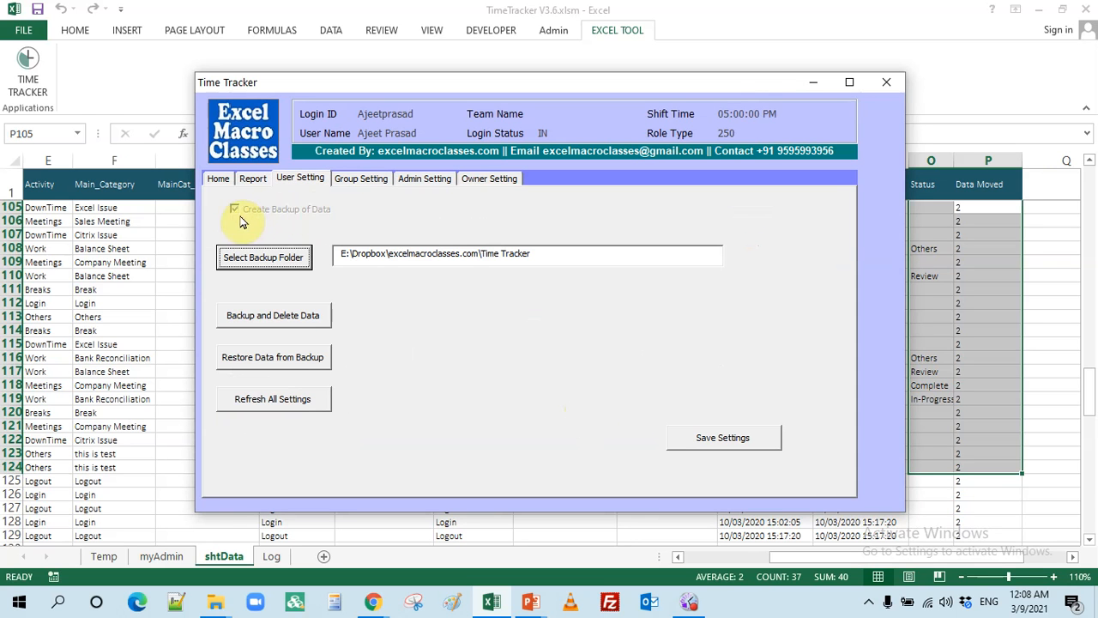
Close and reopen the Time Tracker form, and check whether Create Backup of Data under User Setting can be edited
click(886, 82)
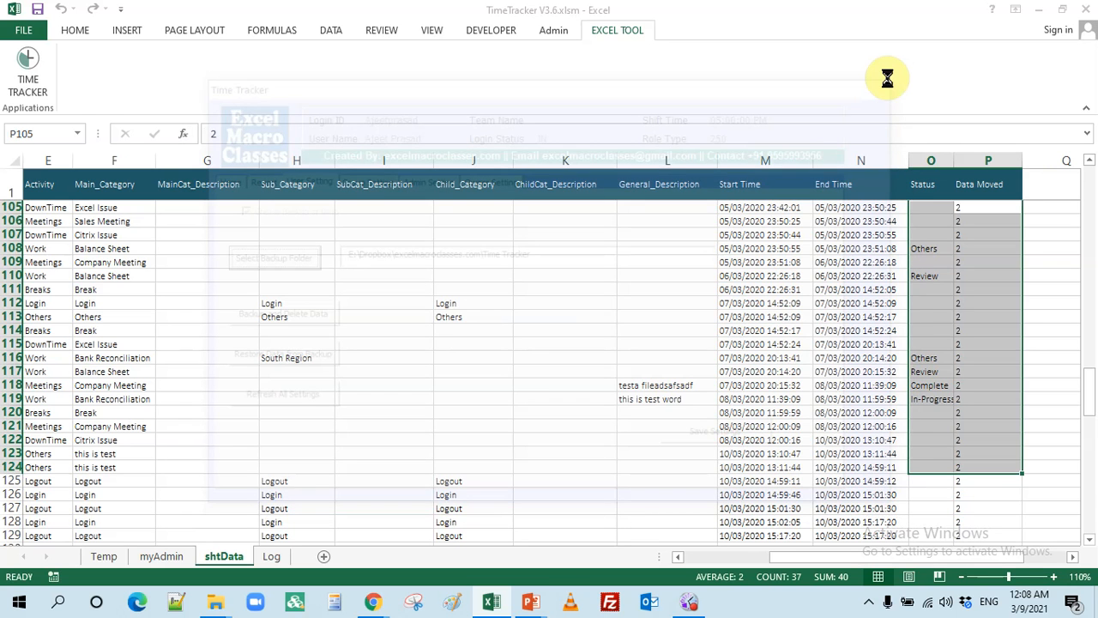
click(28, 76)
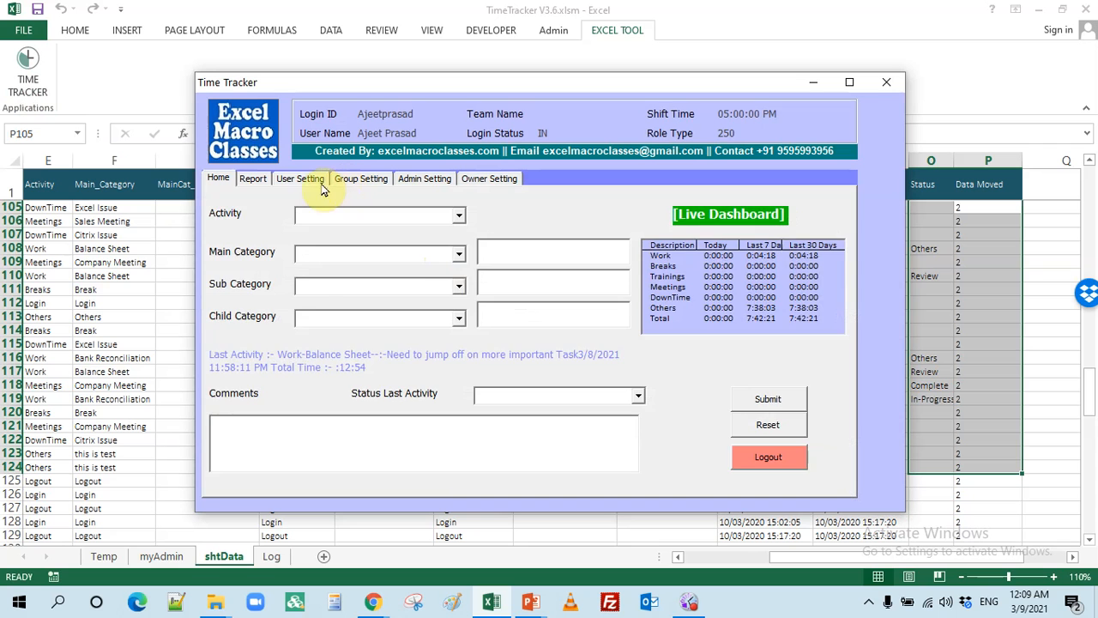
click(296, 181)
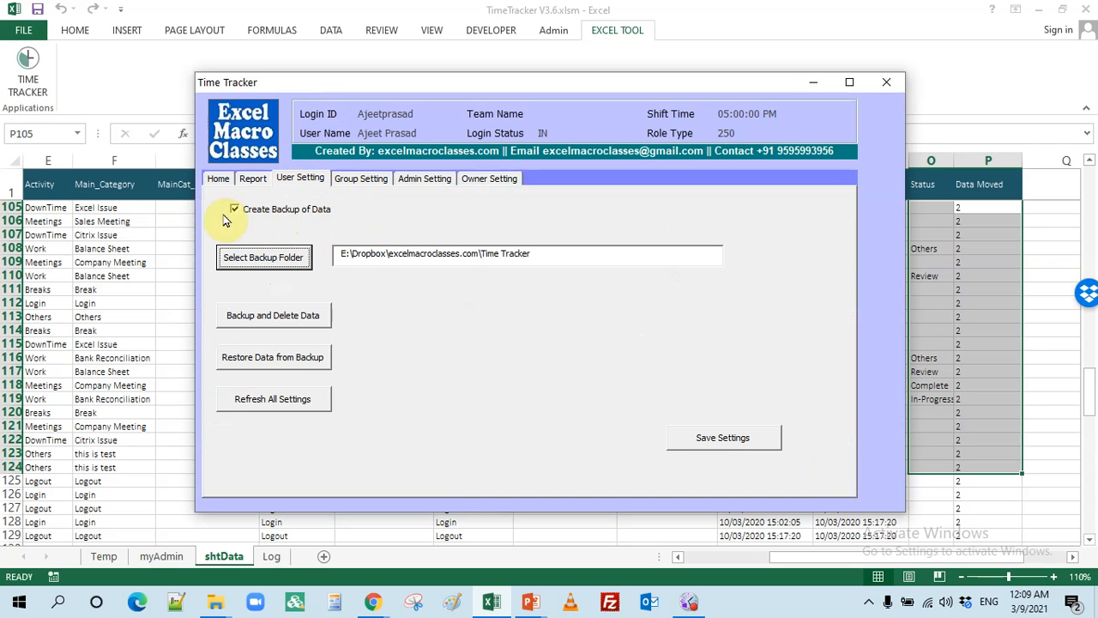
Compare the Make User Backup is Compulsory option under Group Setting with User Setting, and turn off Create Backup of Data there
click(360, 180)
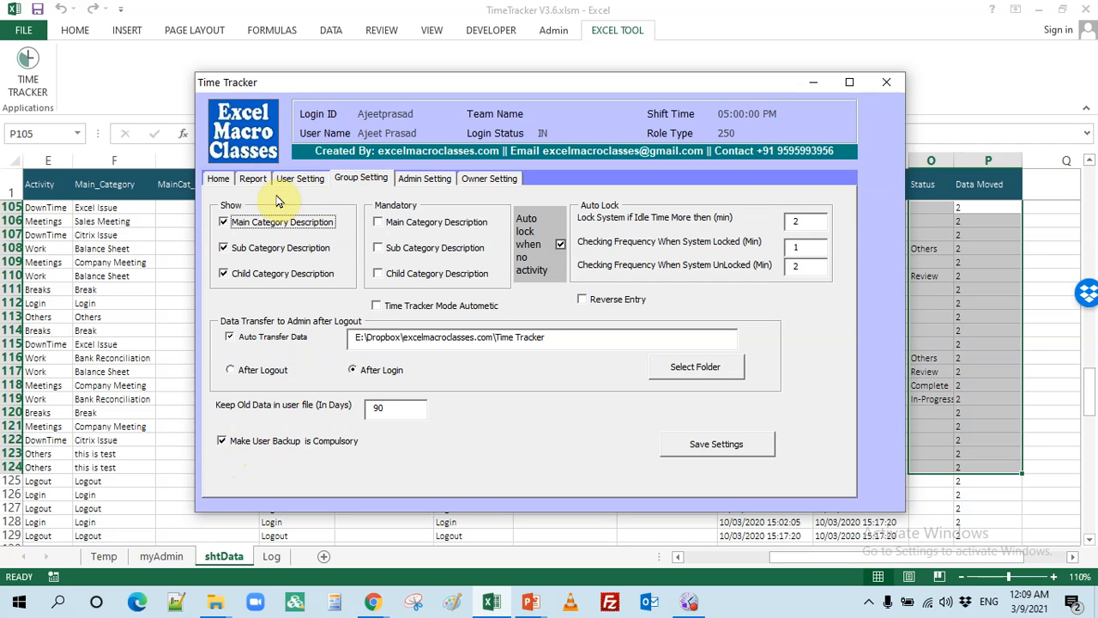
click(413, 186)
click(299, 185)
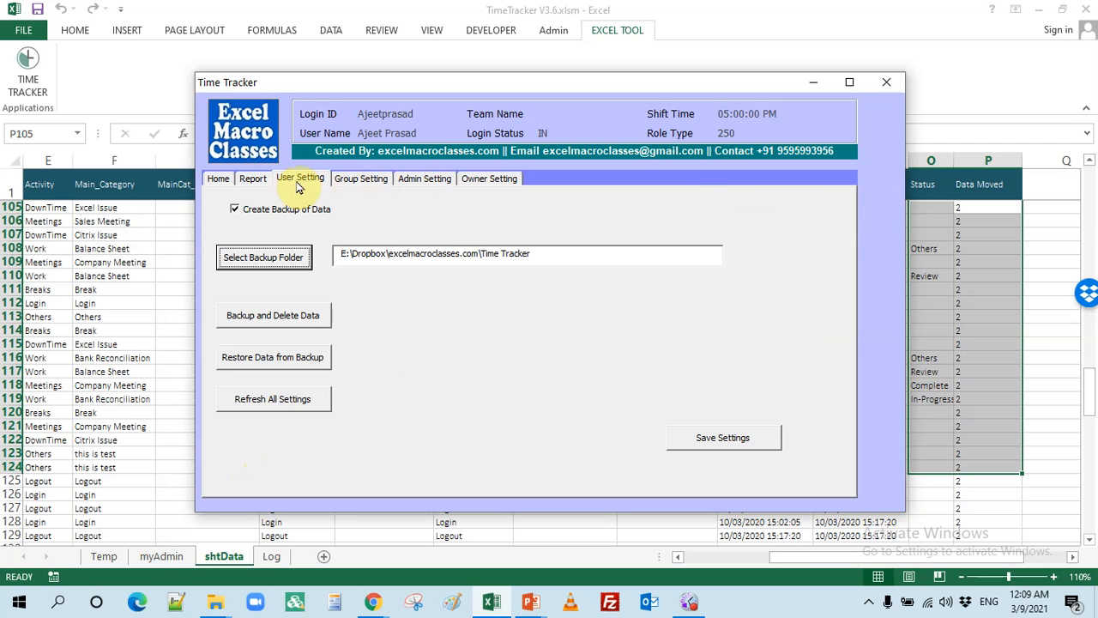
click(373, 181)
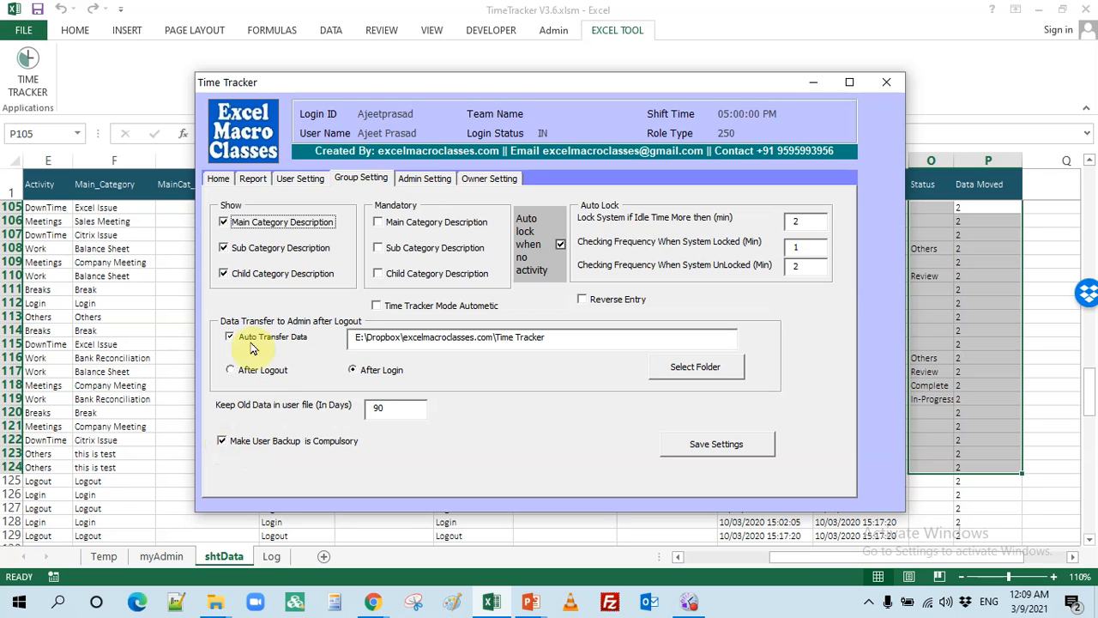
click(300, 182)
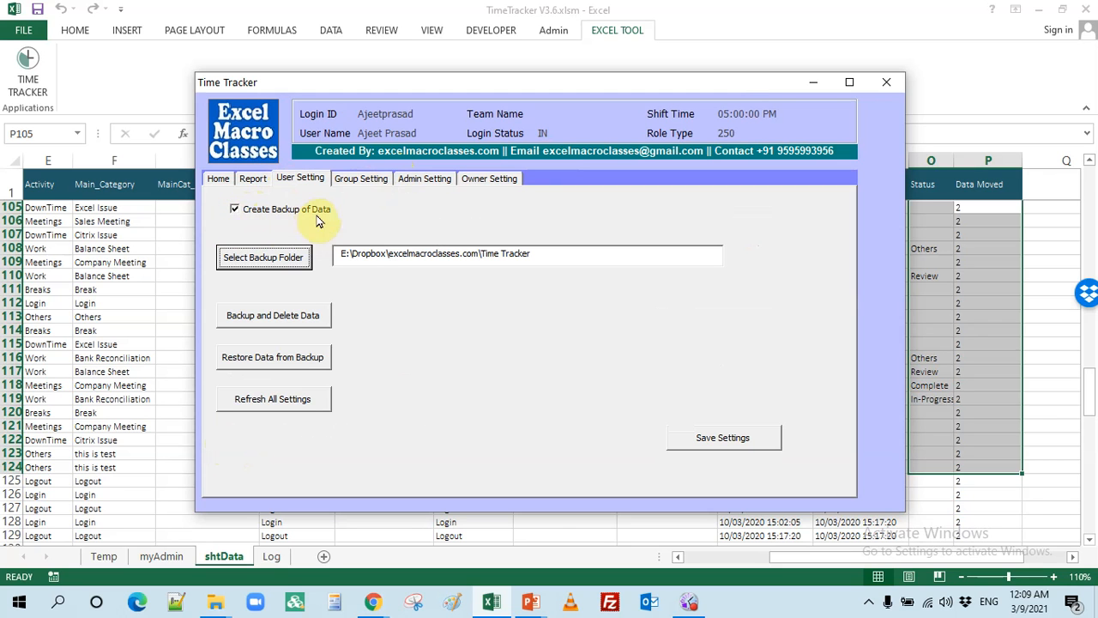
click(236, 211)
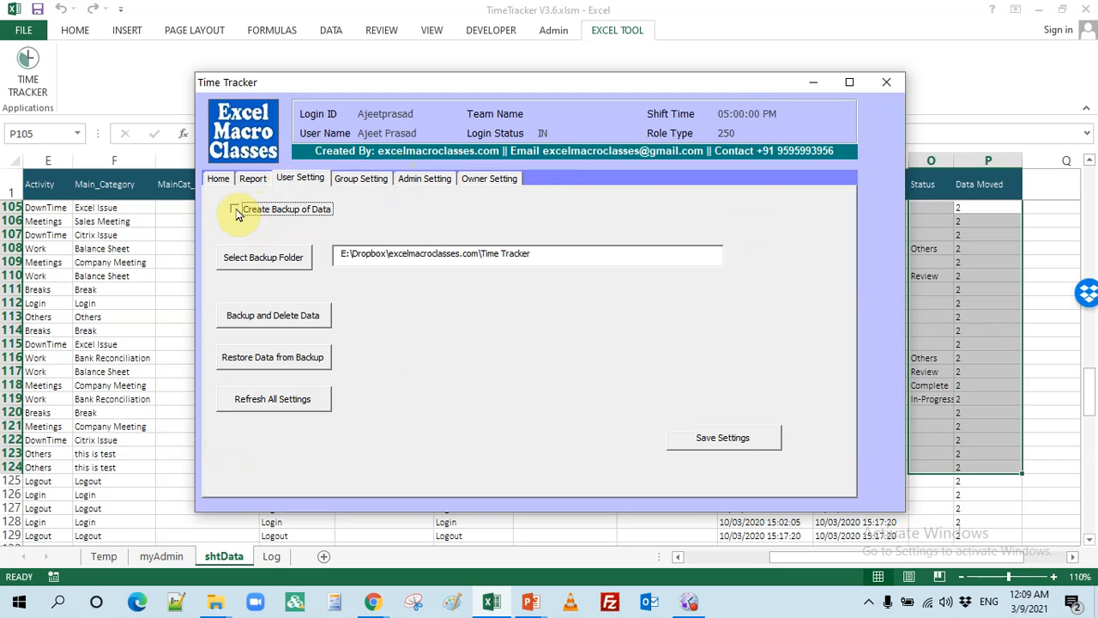
Look over Group Setting, list the tables offered under Admin Setting, and close the Time Tracker form
click(361, 180)
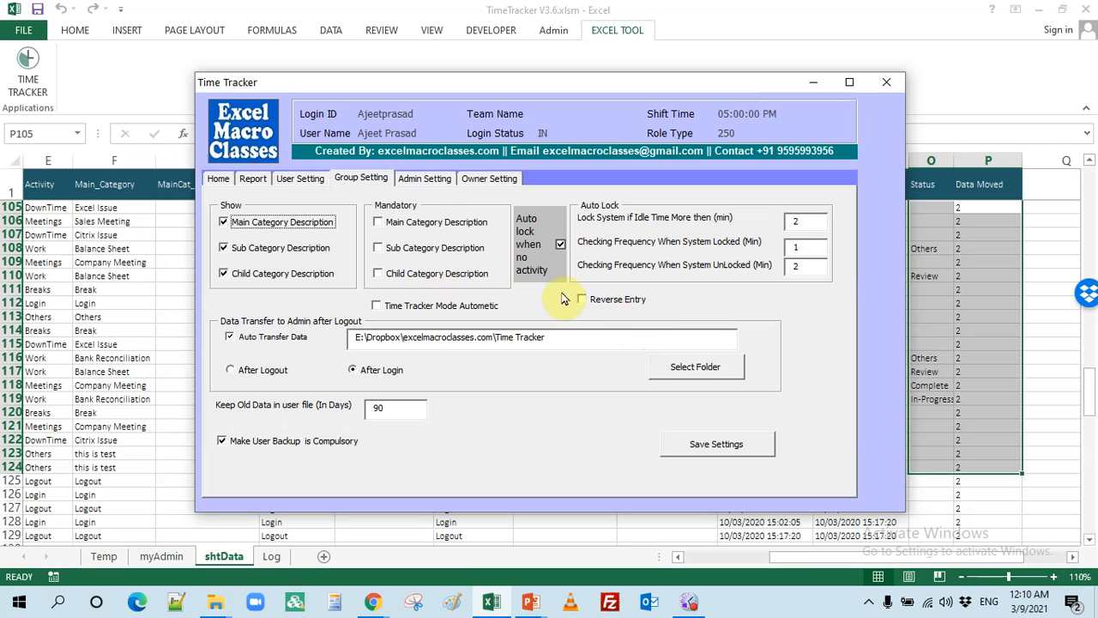
click(422, 181)
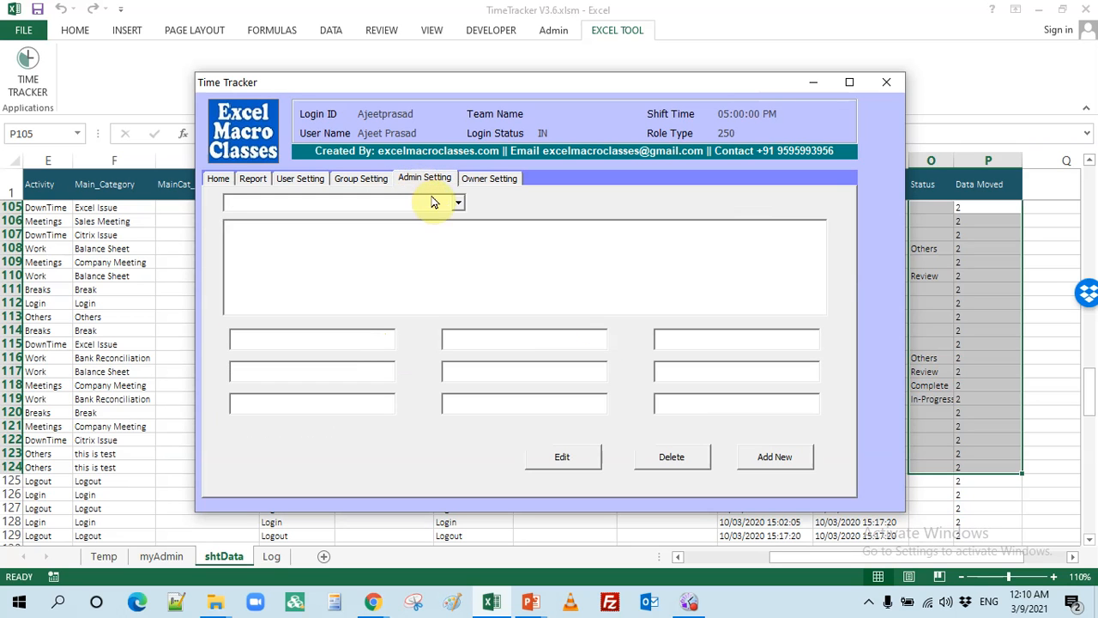
click(459, 204)
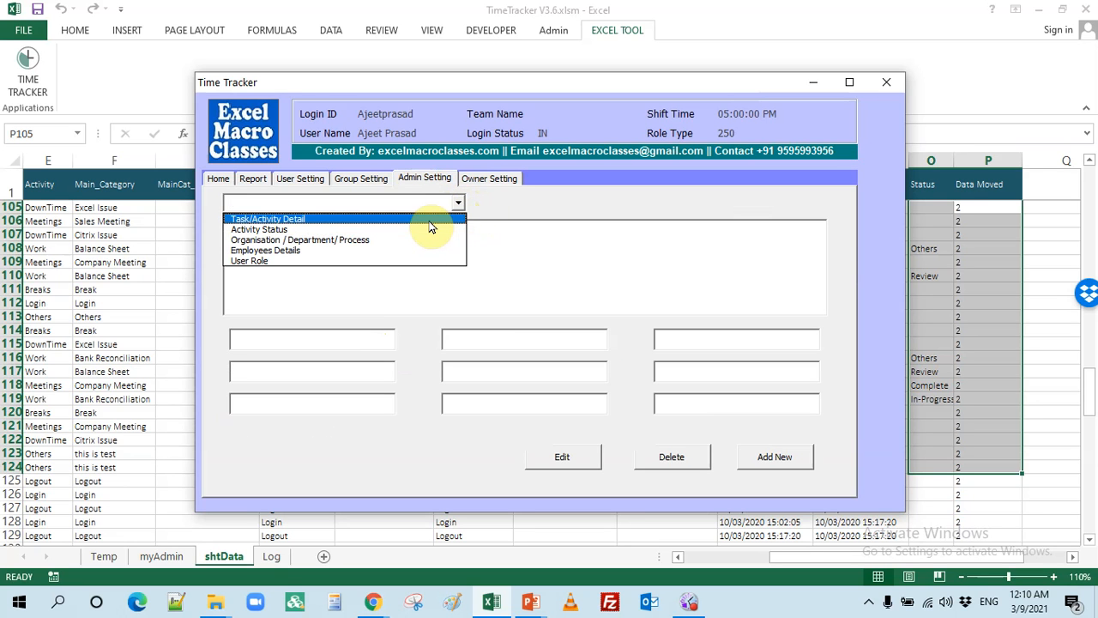
click(886, 81)
Open the myAdmin sheet and look through its tables to find the task list in columns AA to AC
click(163, 558)
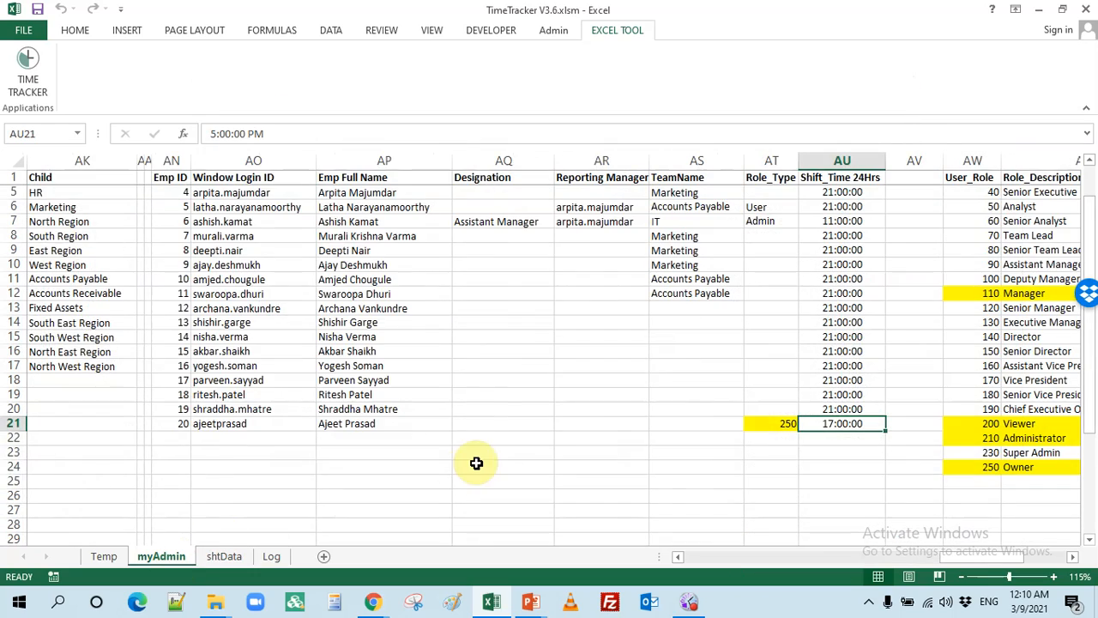
drag(429, 485, 2, 452)
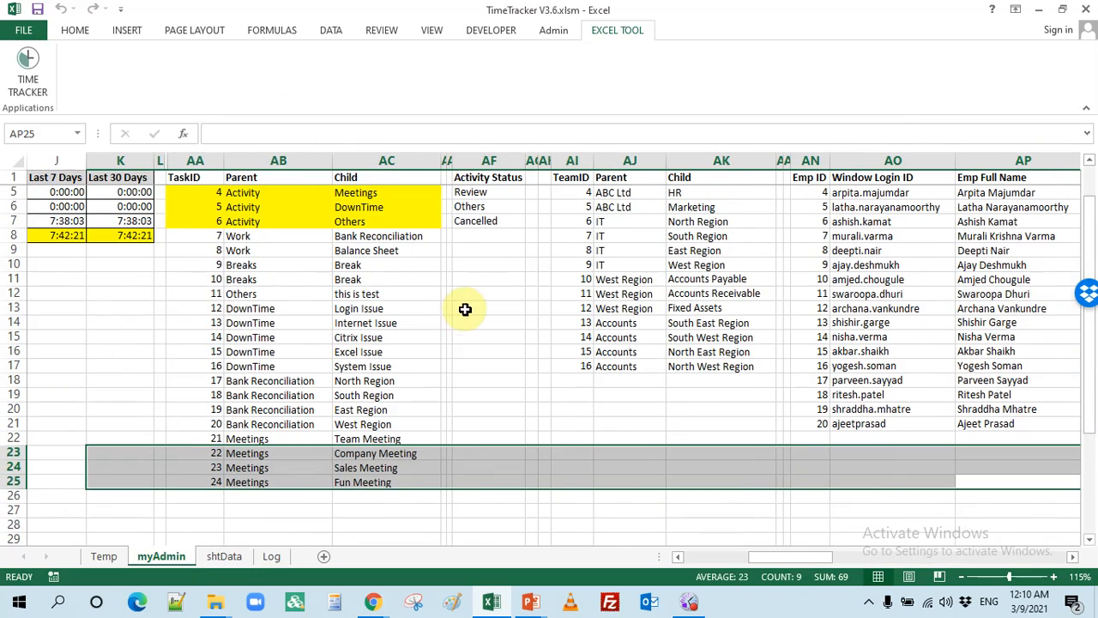
drag(112, 353, 3, 365)
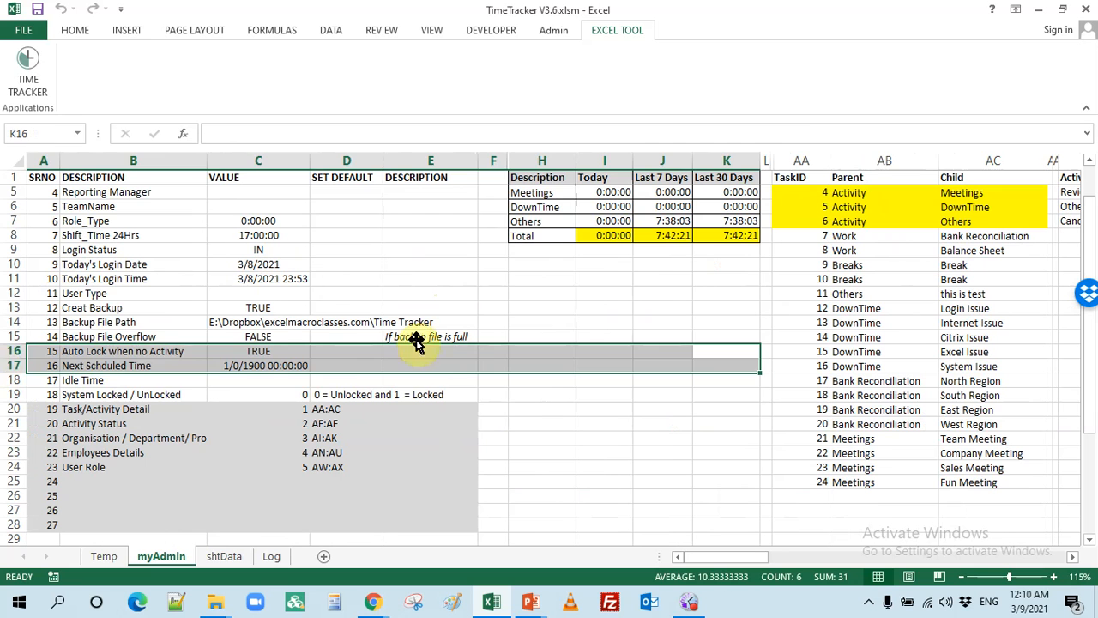
click(588, 307)
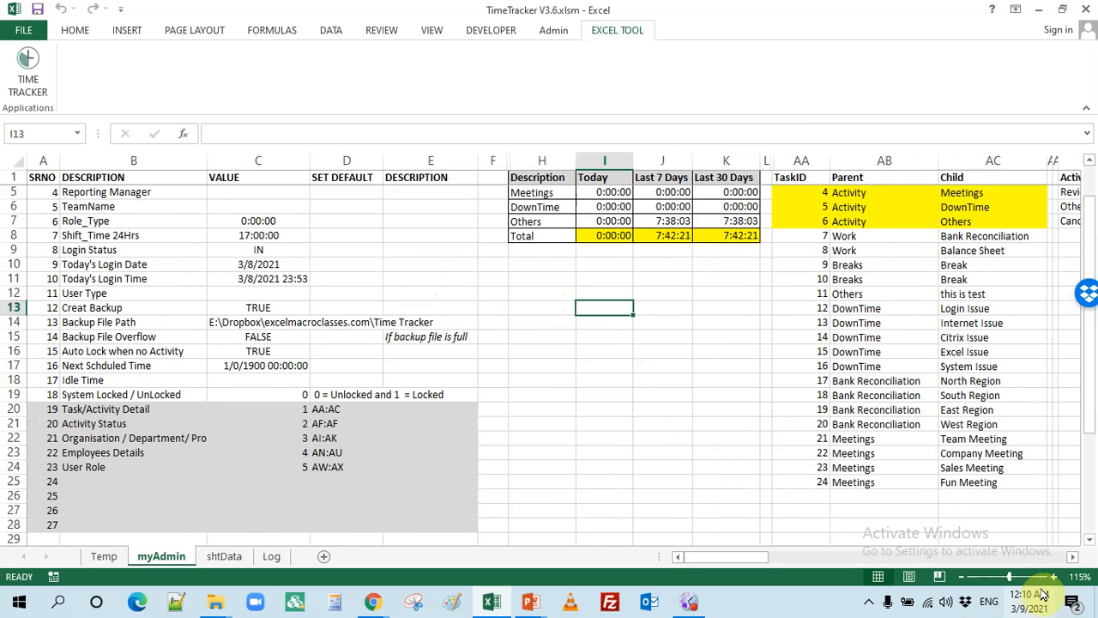
click(1072, 557)
click(1073, 557)
click(1072, 558)
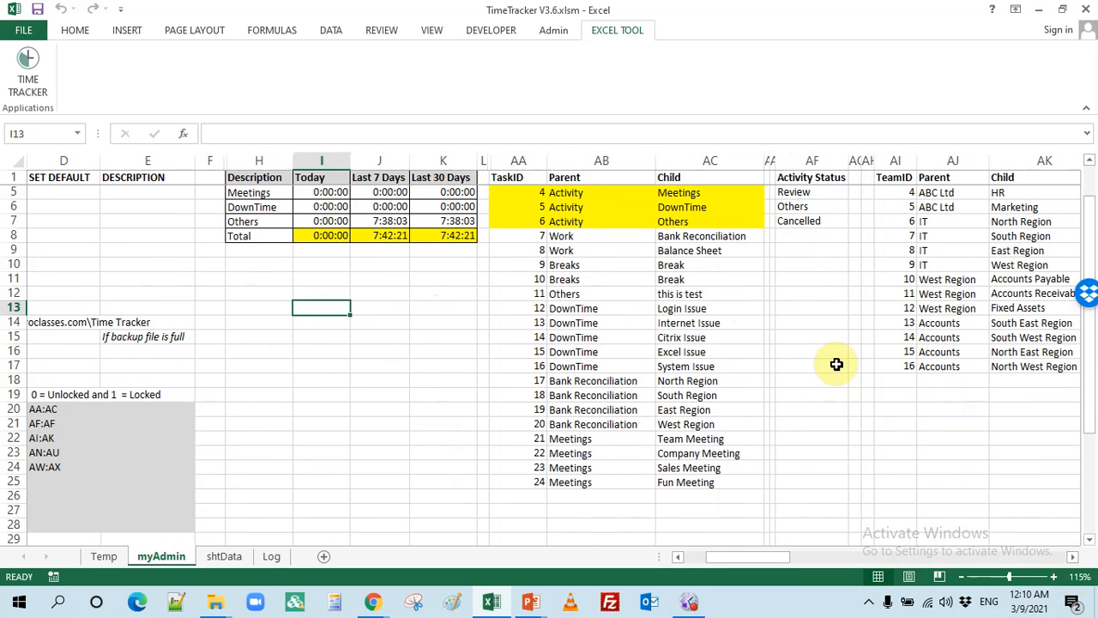
click(823, 364)
Examine the Activity parent rows and their child entries in AB2:AC7 of the task list
click(581, 195)
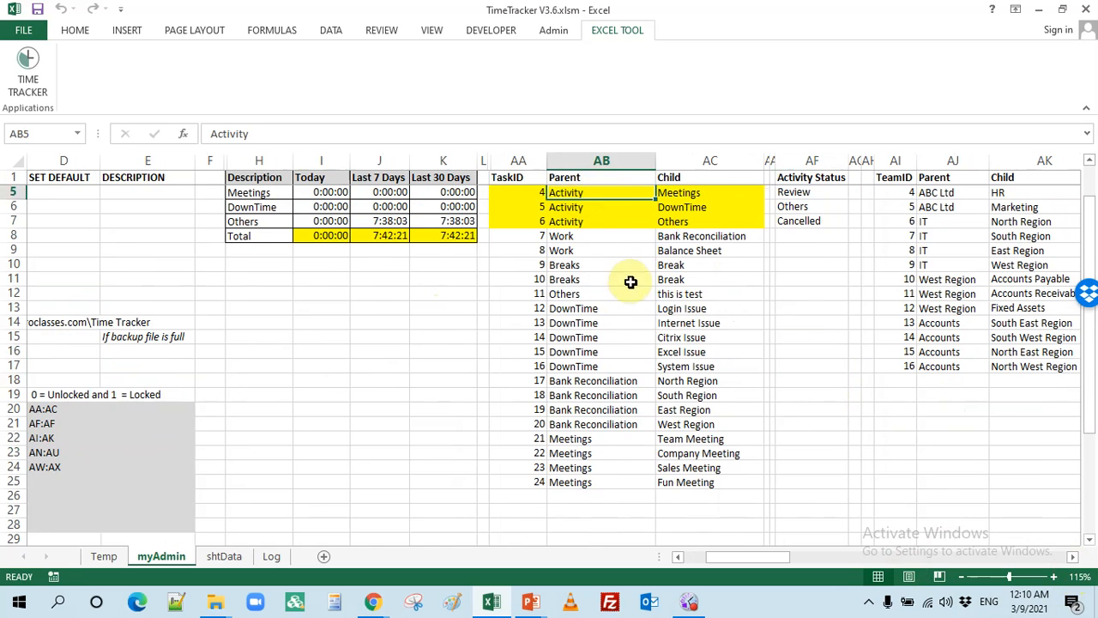
scroll(617, 257, up, 3)
drag(585, 192, 588, 263)
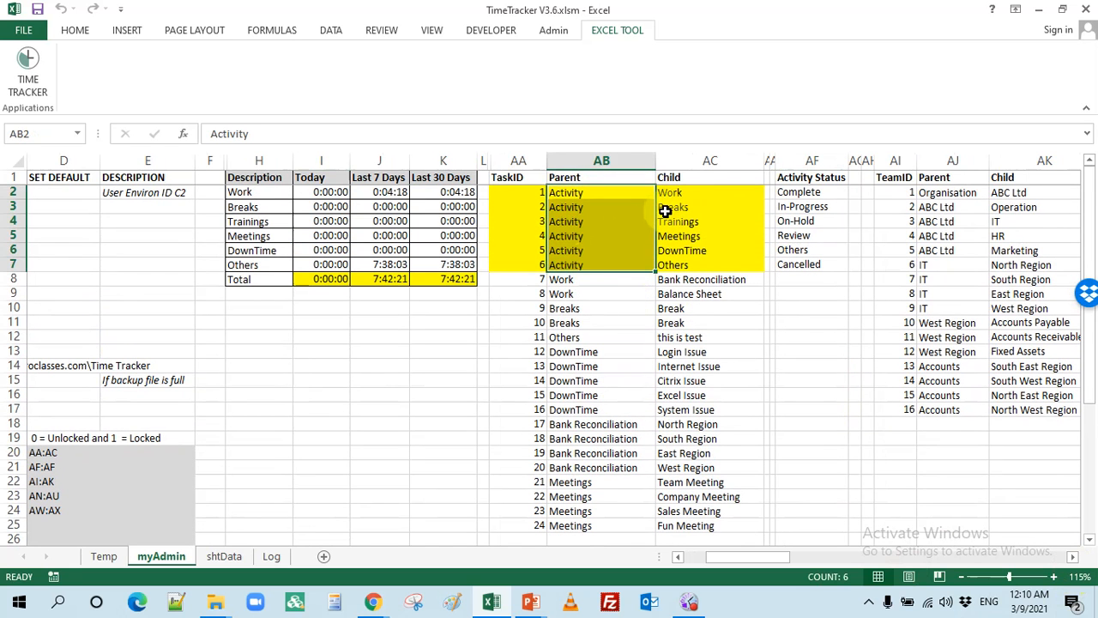
drag(674, 193, 686, 270)
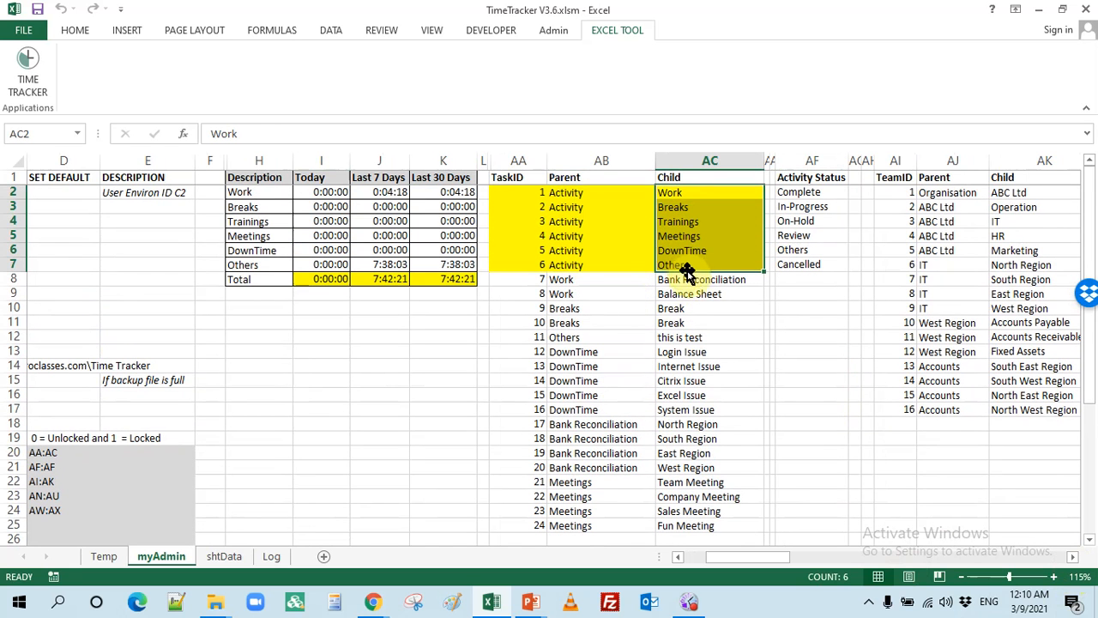
click(703, 293)
Trace the Work and Breaks activities to their own child entries further down the task list
click(711, 190)
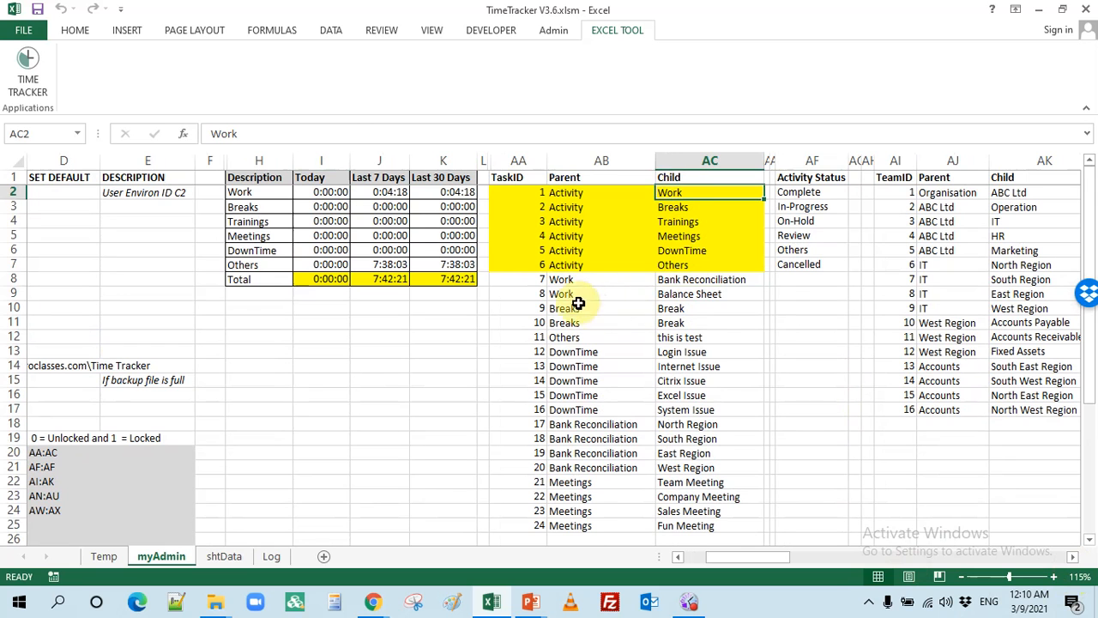
drag(570, 281, 689, 295)
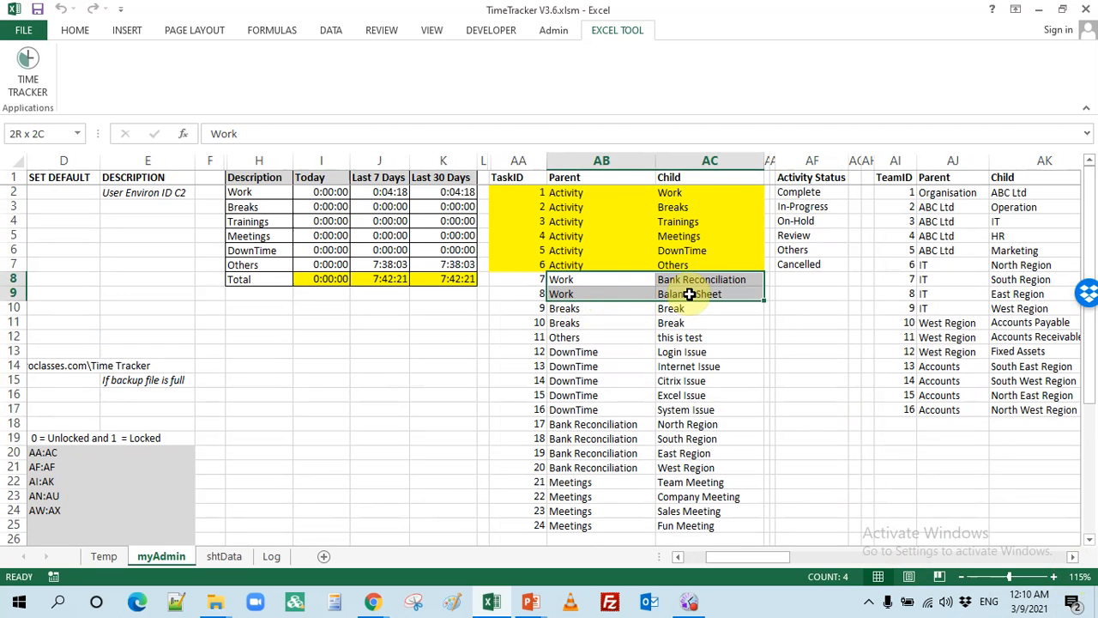
click(740, 335)
click(685, 207)
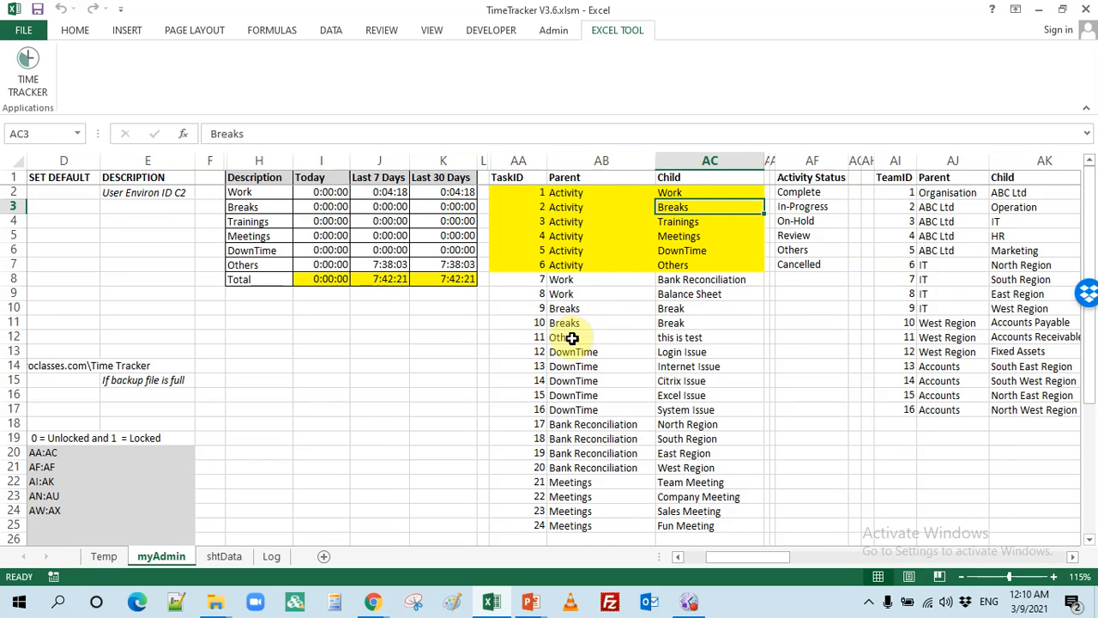
drag(562, 323, 691, 323)
Check the task list for child entries of Trainings, and trace Meetings to its child rows in AB22:AC25
click(673, 226)
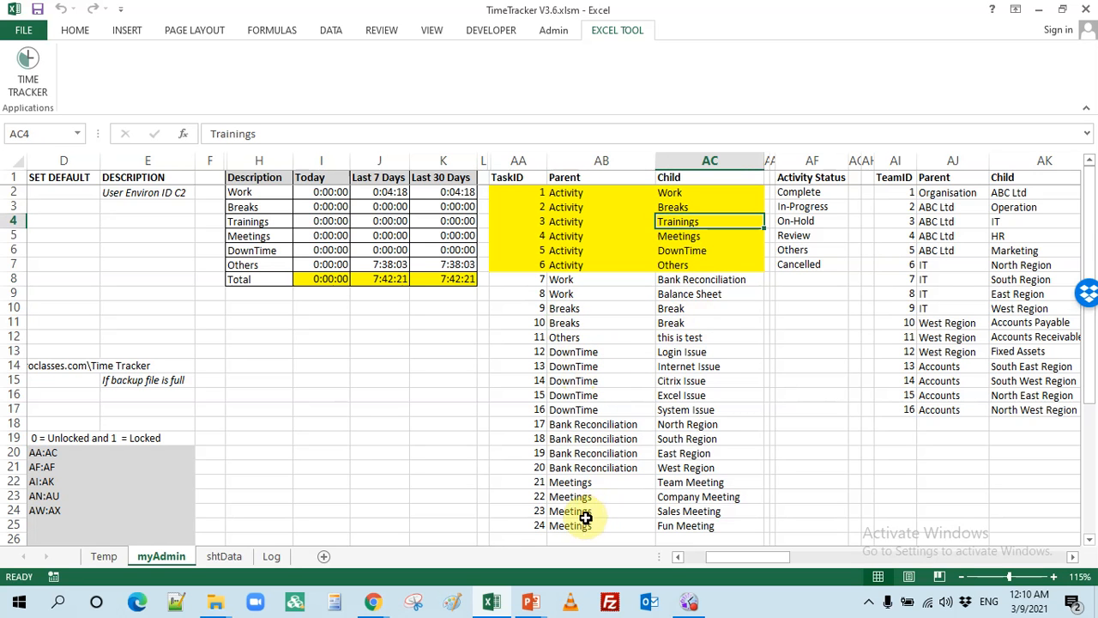
scroll(602, 461, down, 2)
scroll(604, 463, up, 2)
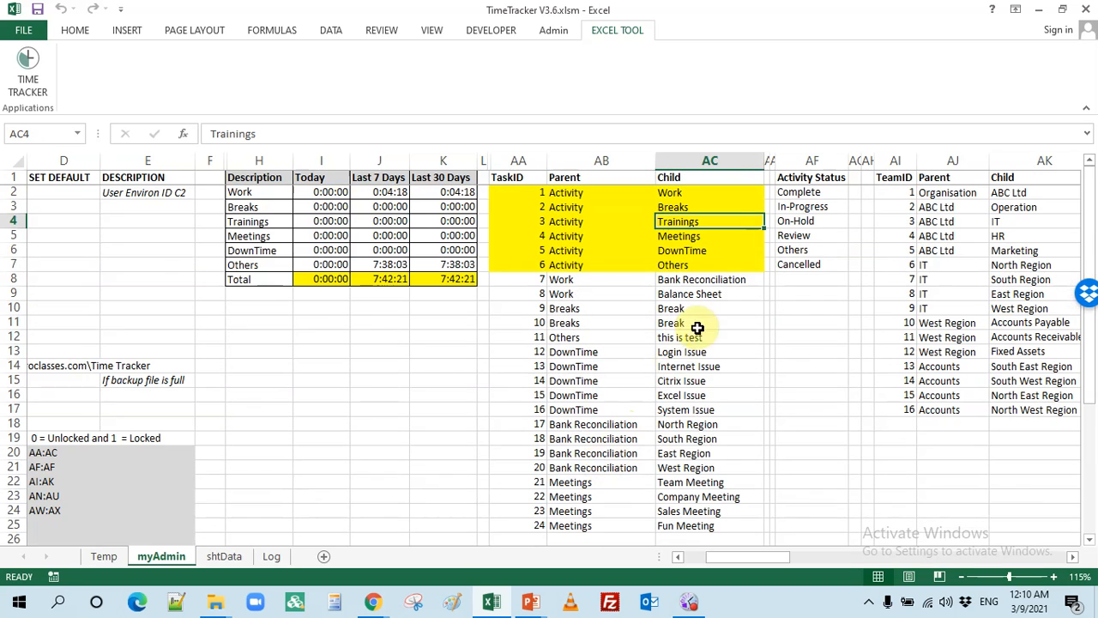
click(682, 237)
drag(568, 487, 709, 528)
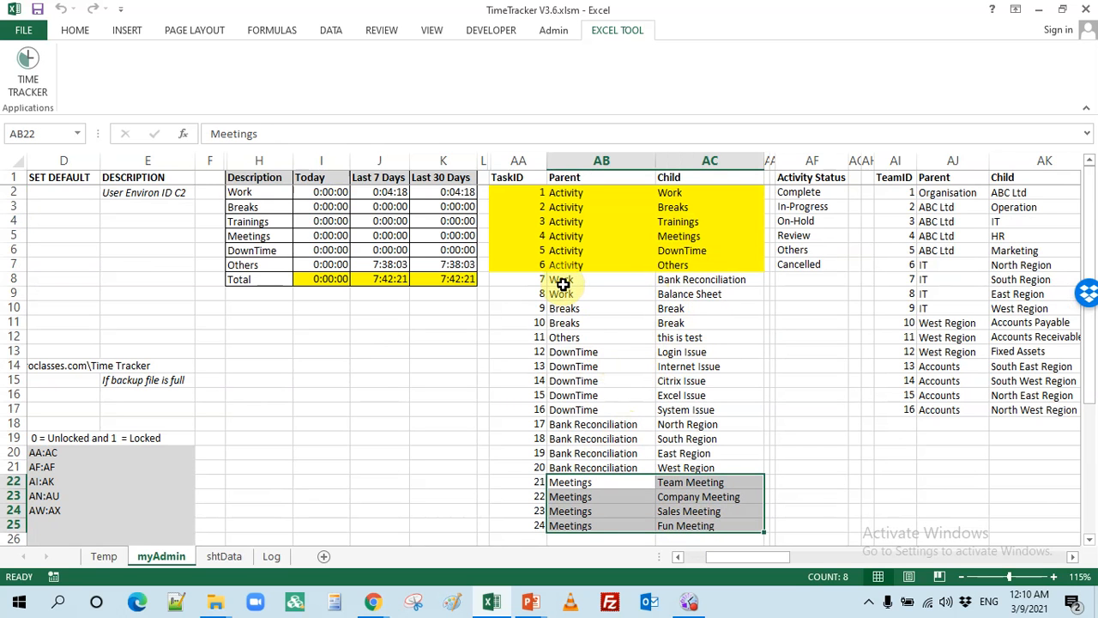
Trace the task hierarchy from Work through Bank Reconciliation to the region entries in AB18:AC21
drag(561, 281, 561, 290)
drag(674, 283, 685, 291)
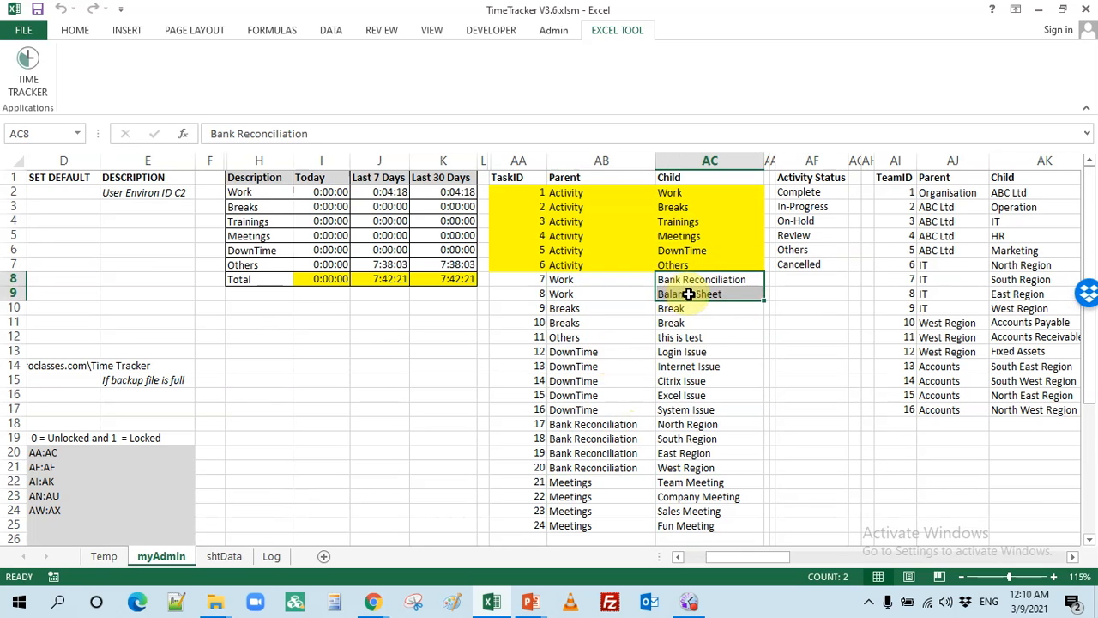
click(736, 306)
click(706, 280)
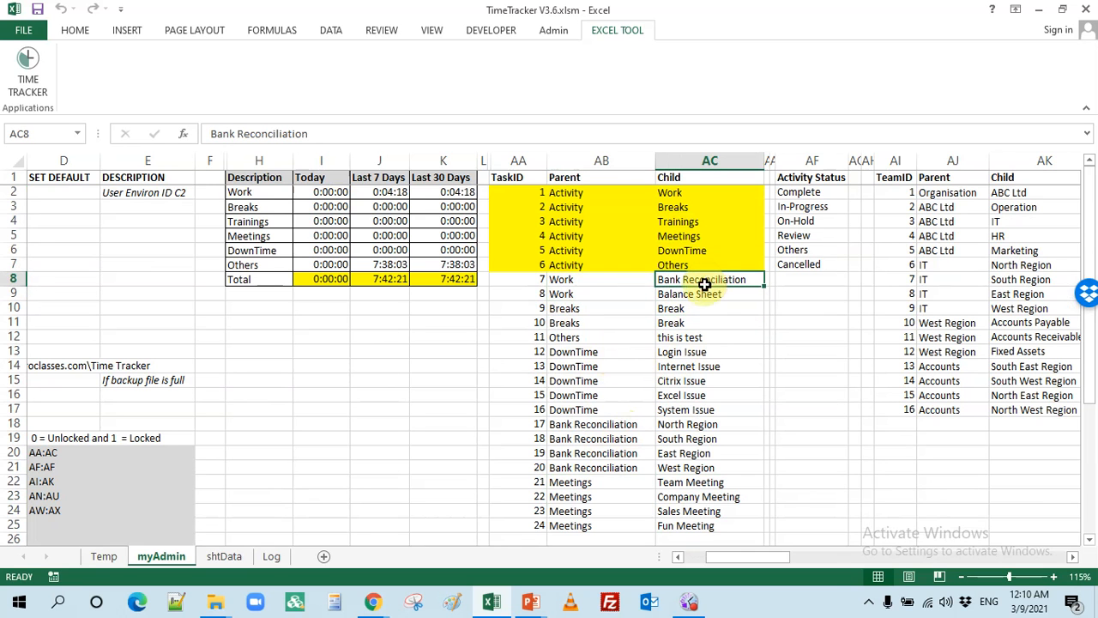
drag(588, 426, 618, 467)
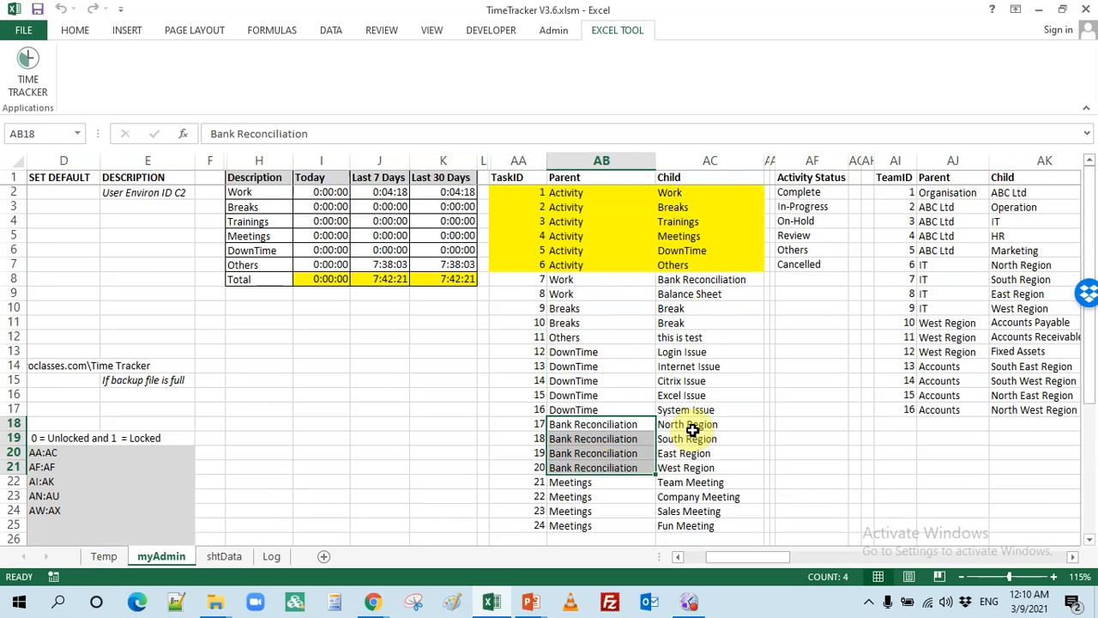
drag(691, 429, 696, 470)
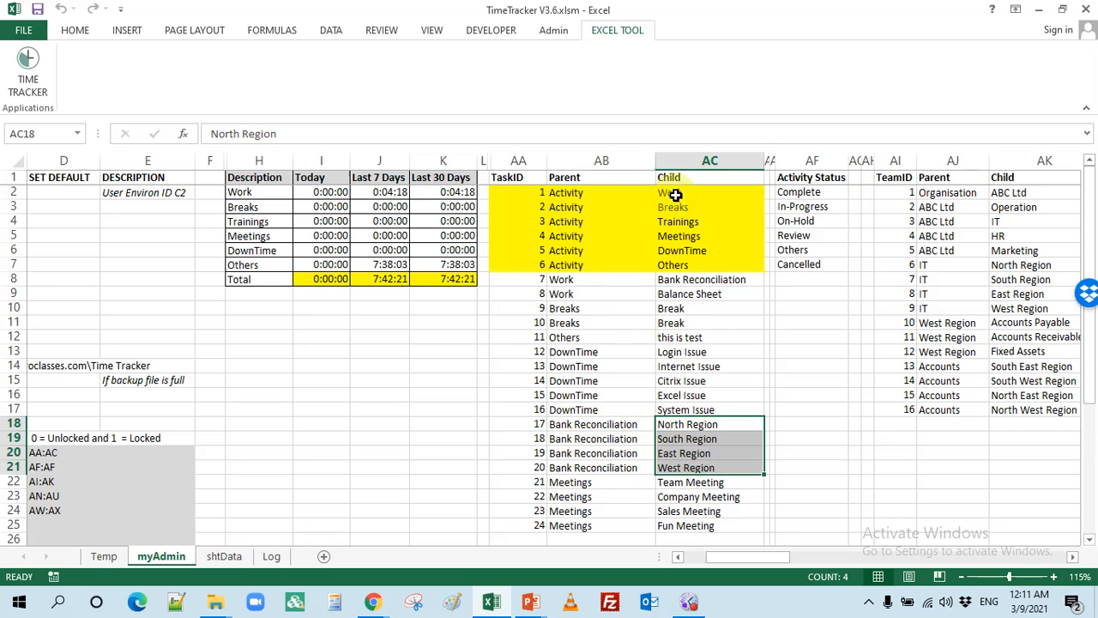
Review the six activities in AC2:AC7 again, together with the child entries of Work and Meetings
drag(675, 195, 680, 263)
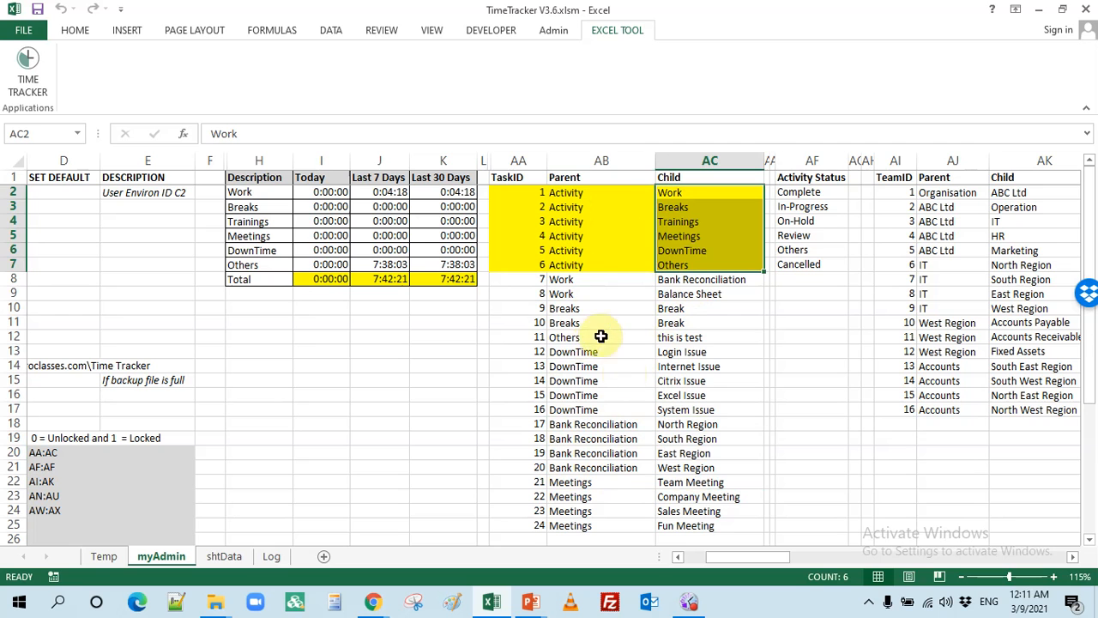
drag(568, 280, 569, 289)
drag(665, 283, 685, 295)
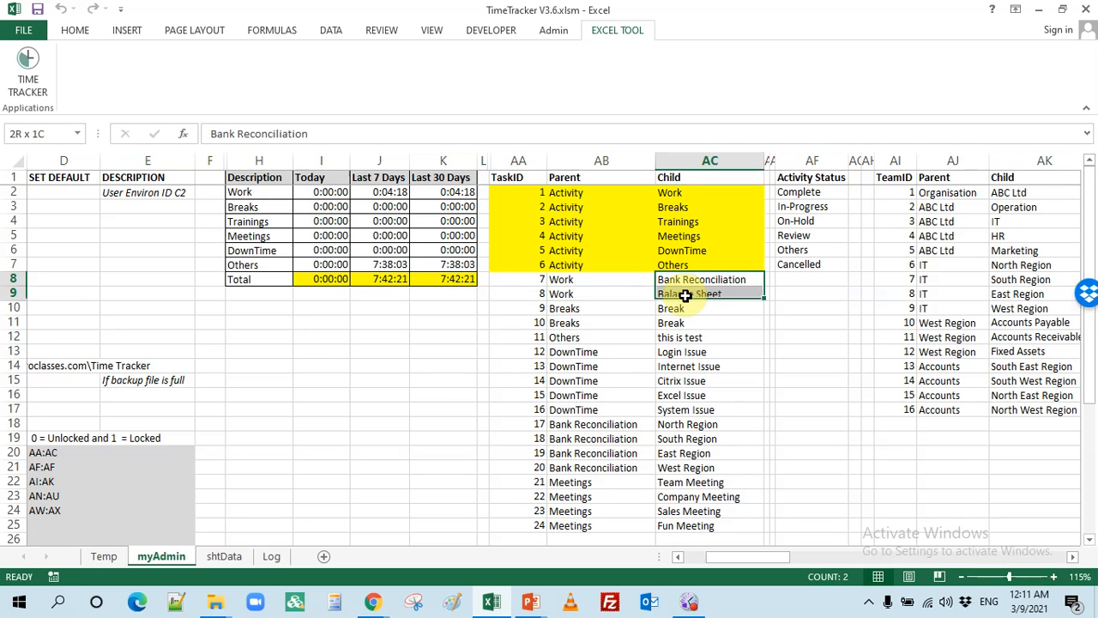
click(691, 238)
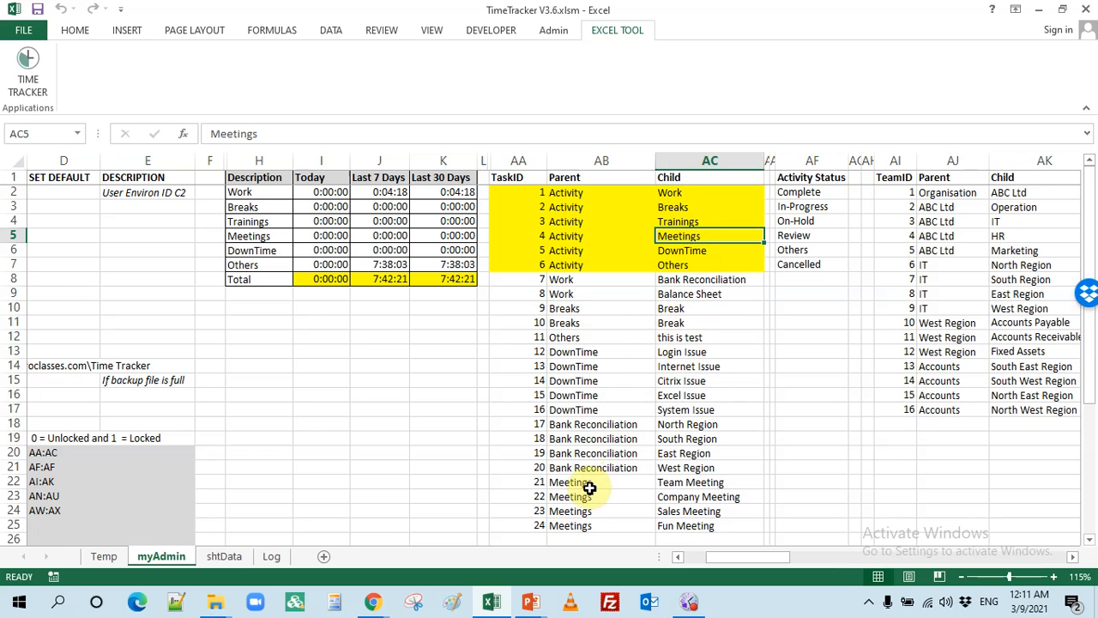
drag(583, 486, 713, 521)
click(410, 378)
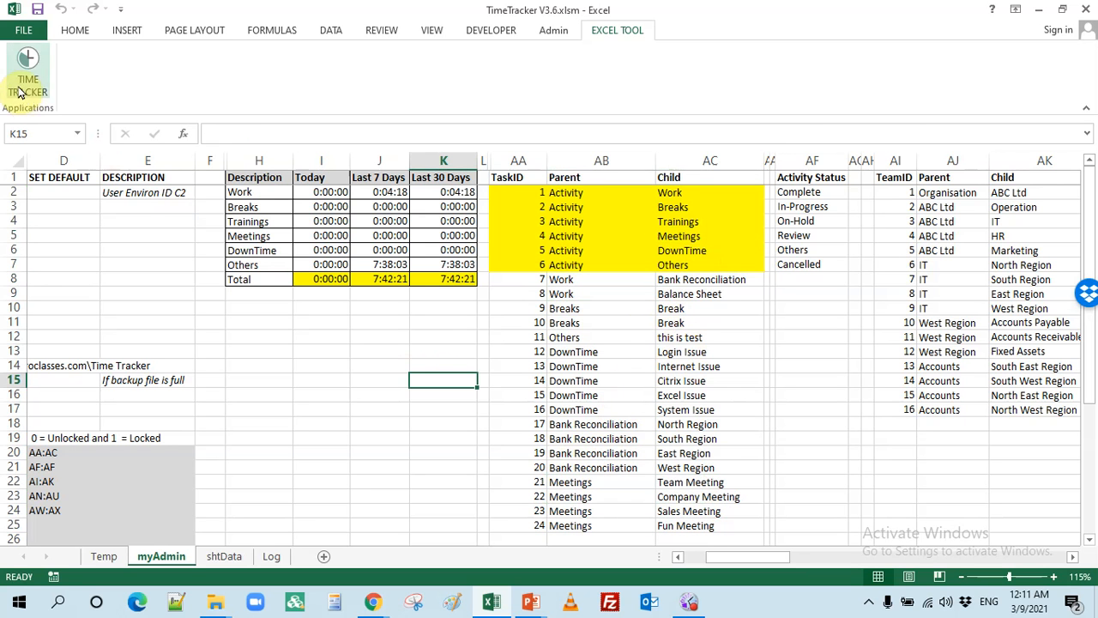
Open the Time Tracker form beside the task list, set Activity to Work, and display its Main Category choices
click(27, 73)
drag(630, 89, 1097, 84)
click(1028, 206)
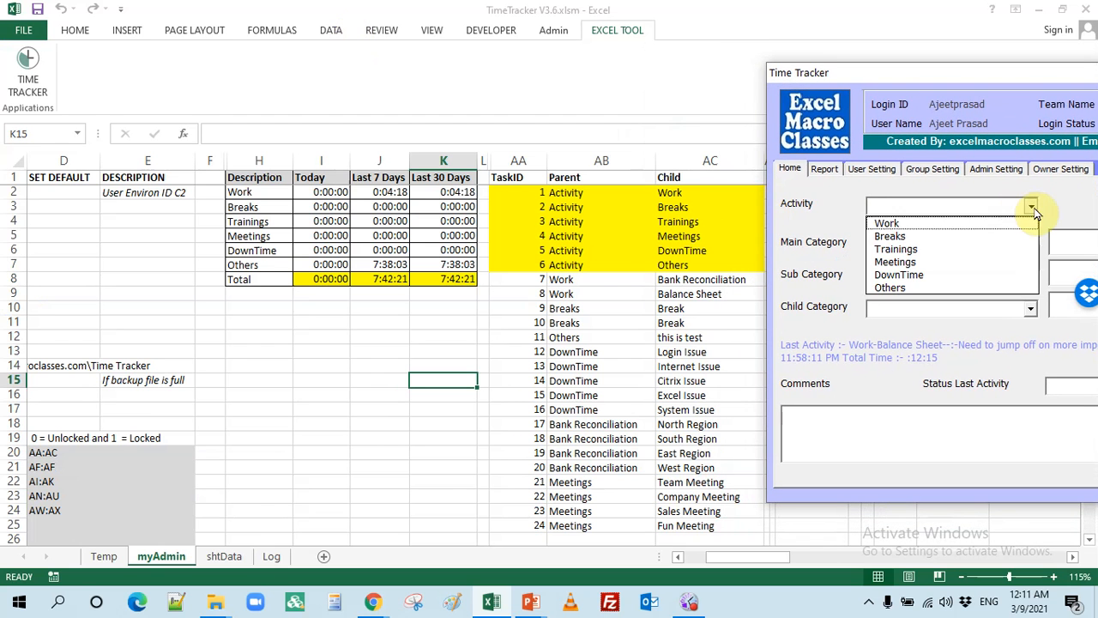
click(983, 224)
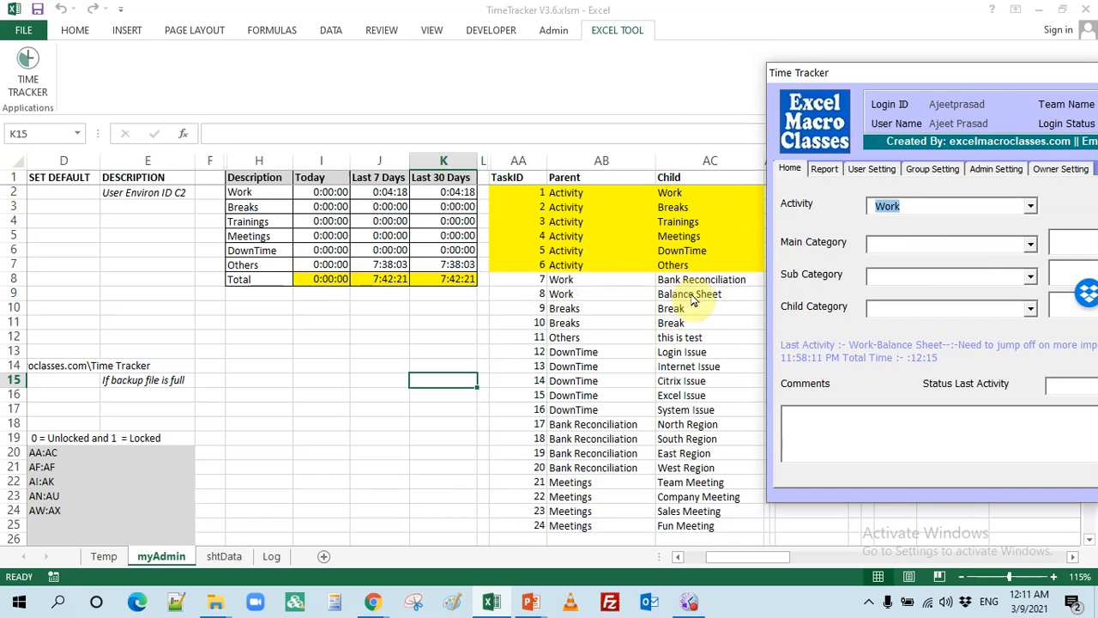
click(1032, 247)
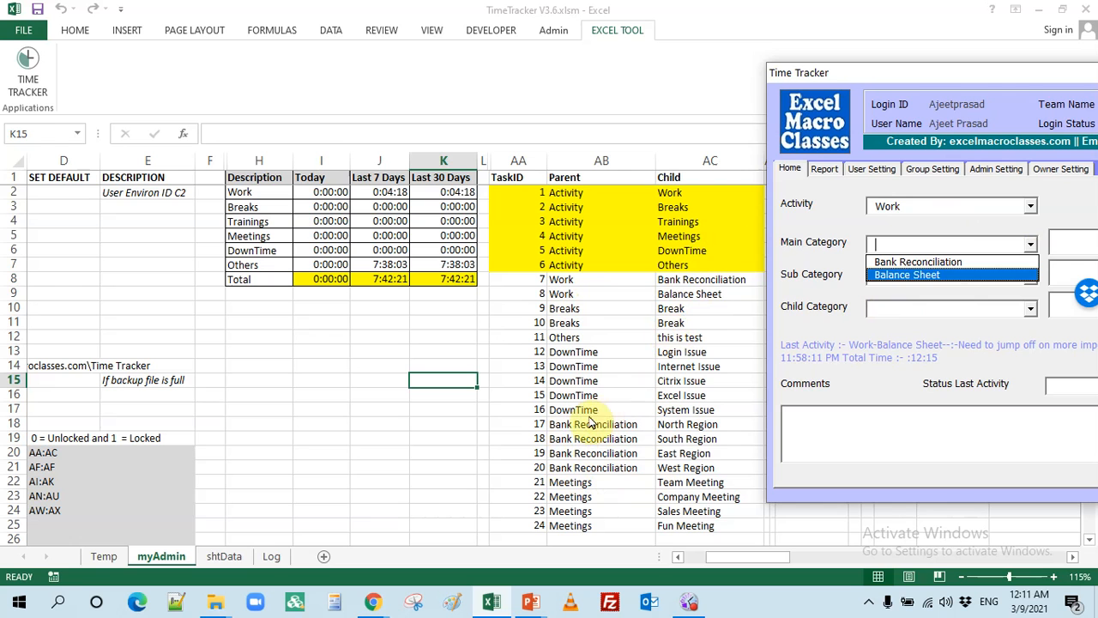
Change the form's Activity to DownTime and display the Main Category choices for it
click(1030, 206)
click(921, 277)
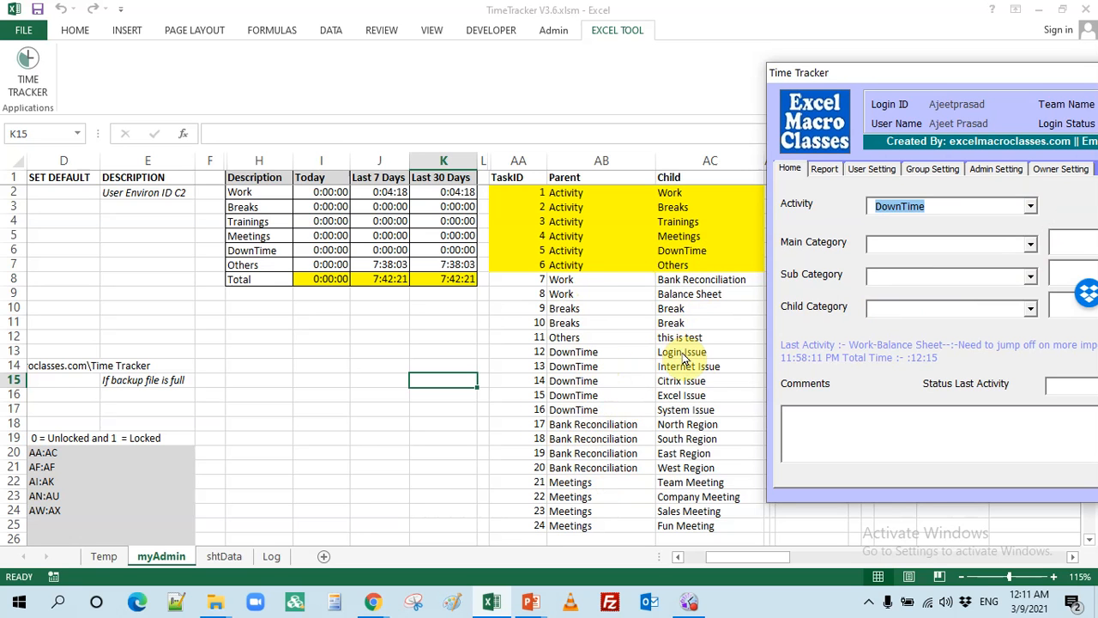
click(1030, 245)
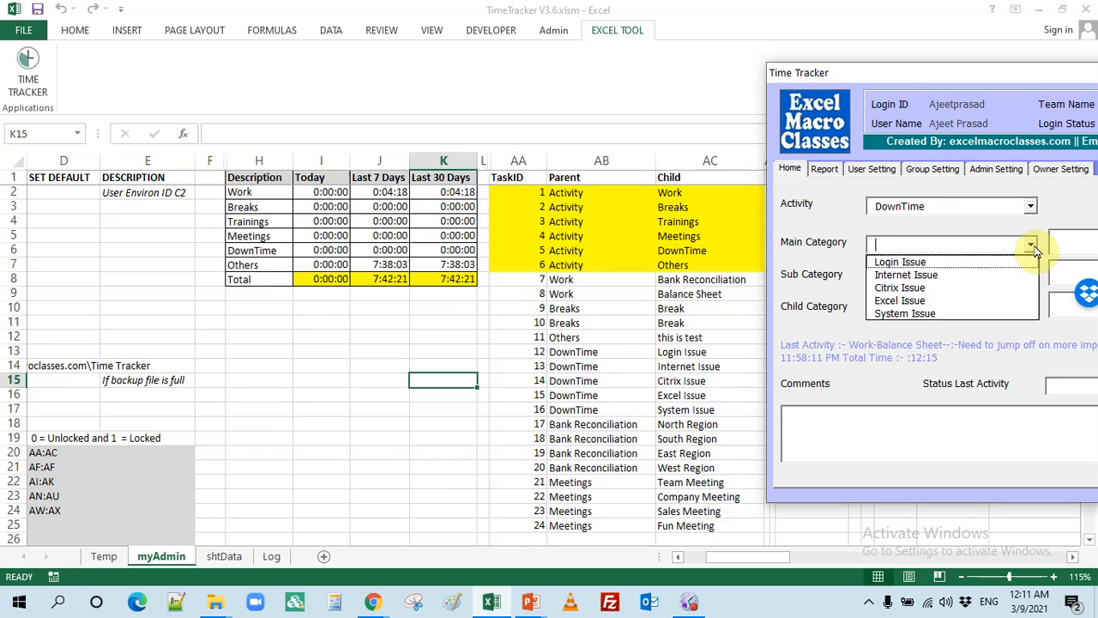
Select Login Issue as the form's Main Category and bring the whole Time Tracker form into view
click(950, 261)
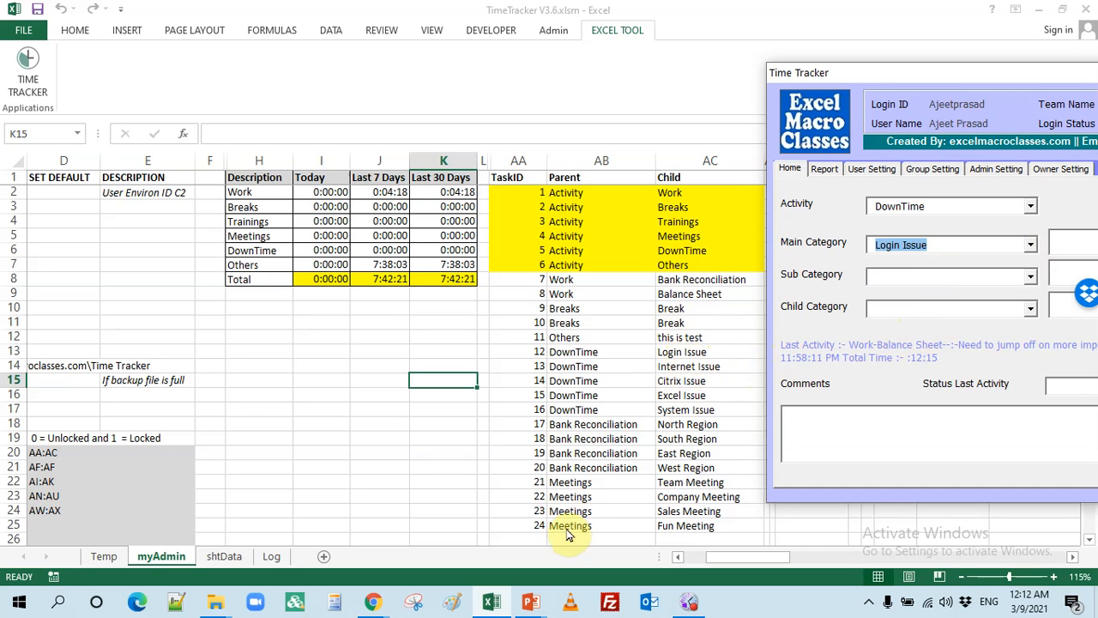
drag(934, 72, 594, 61)
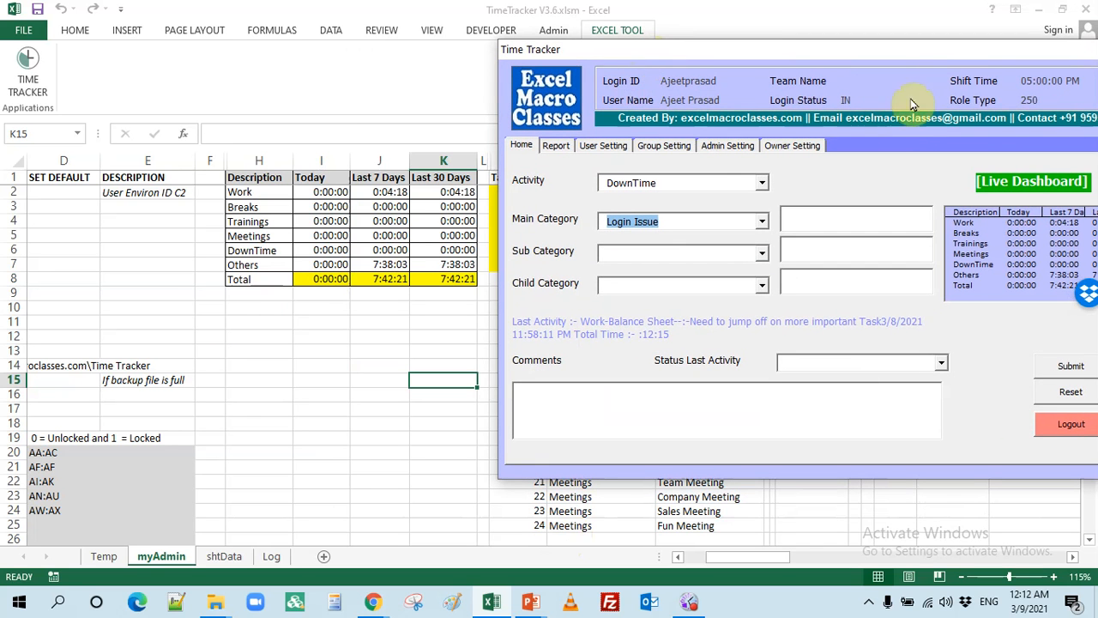
drag(921, 62, 611, 73)
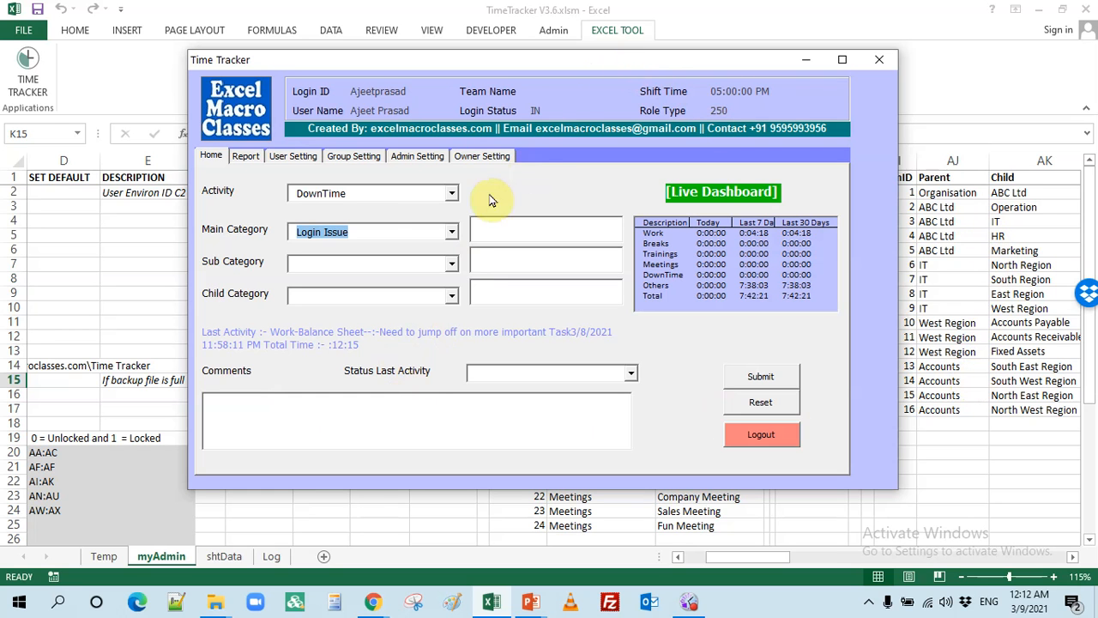
Show the Task/Activity Detail list in the form's admin settings, select the Work record, and check the entry fields below
click(417, 155)
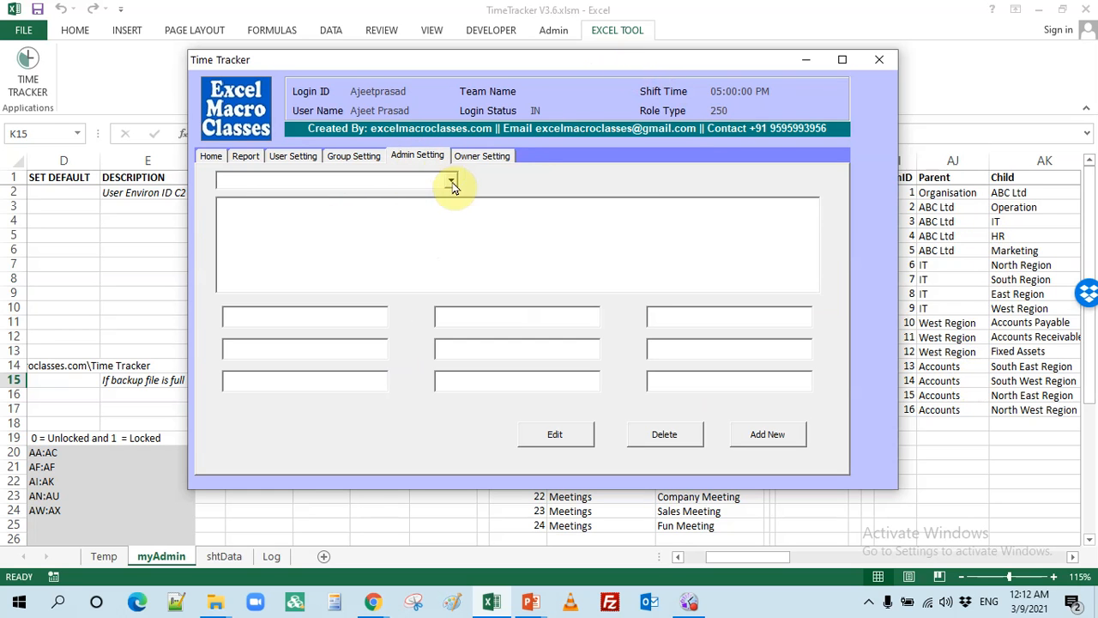
click(451, 180)
click(388, 199)
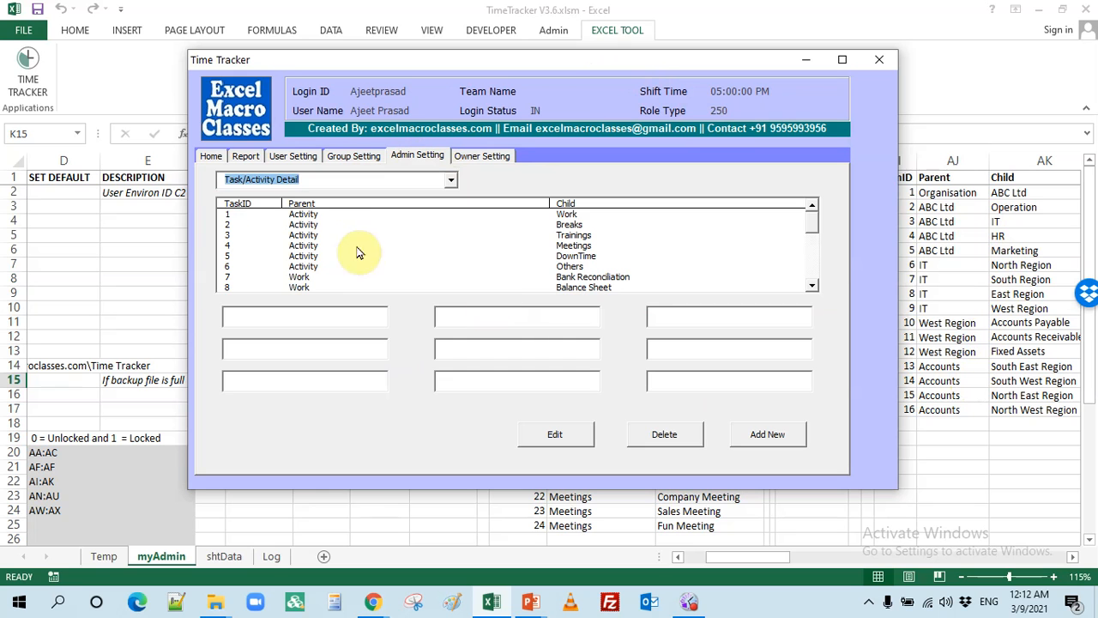
click(319, 216)
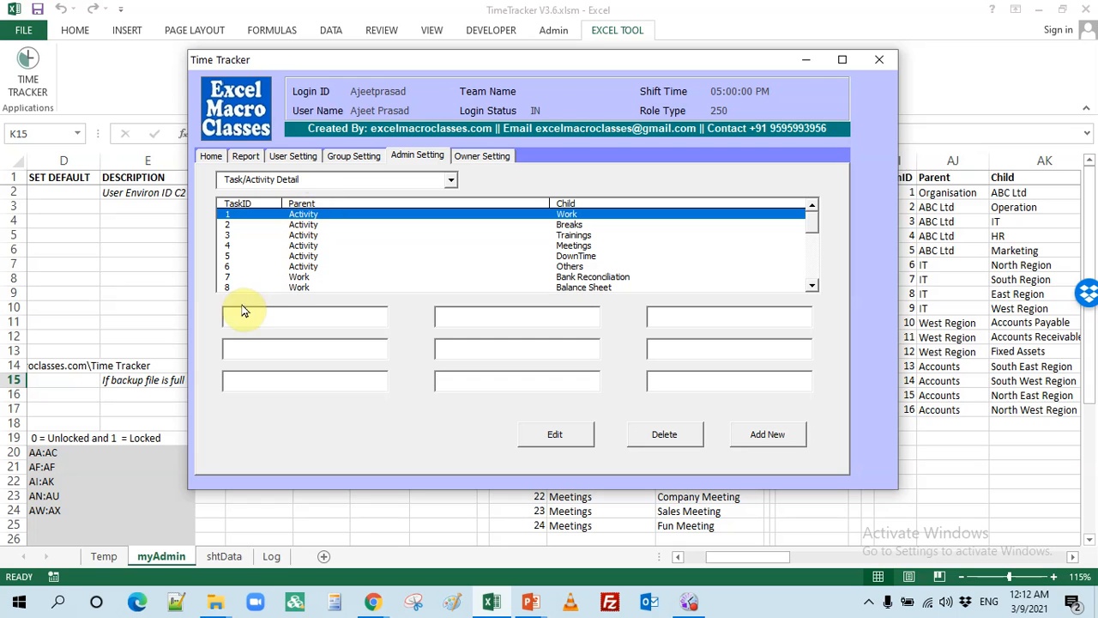
click(686, 318)
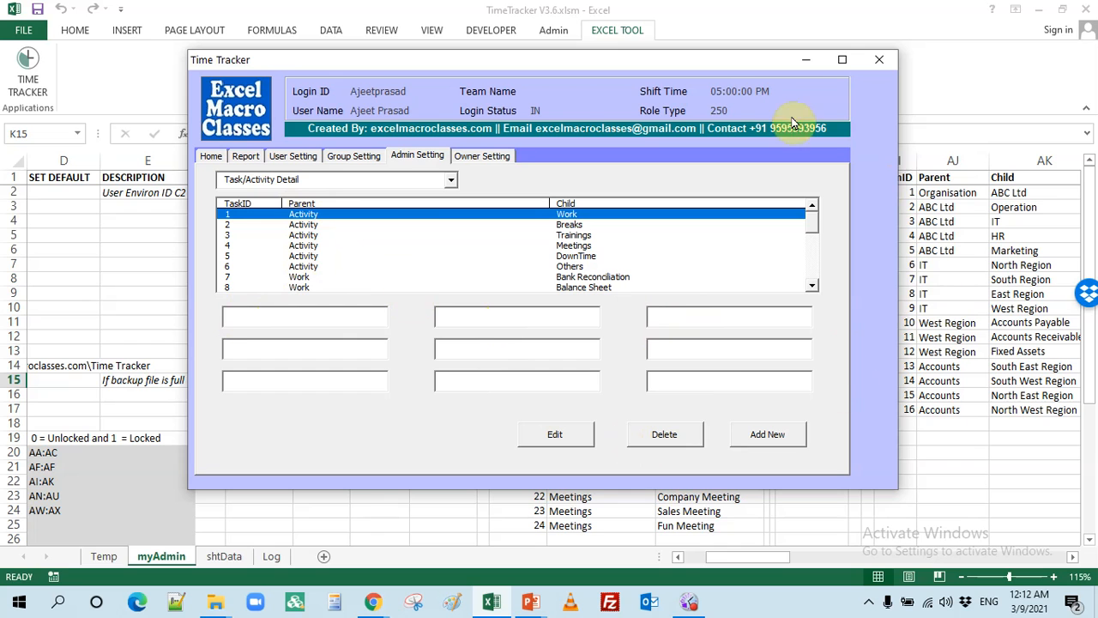
mouse_move(712, 60)
mouse_down()
mouse_move(532, 236)
mouse_move(702, 133)
mouse_move(709, 79)
mouse_up()
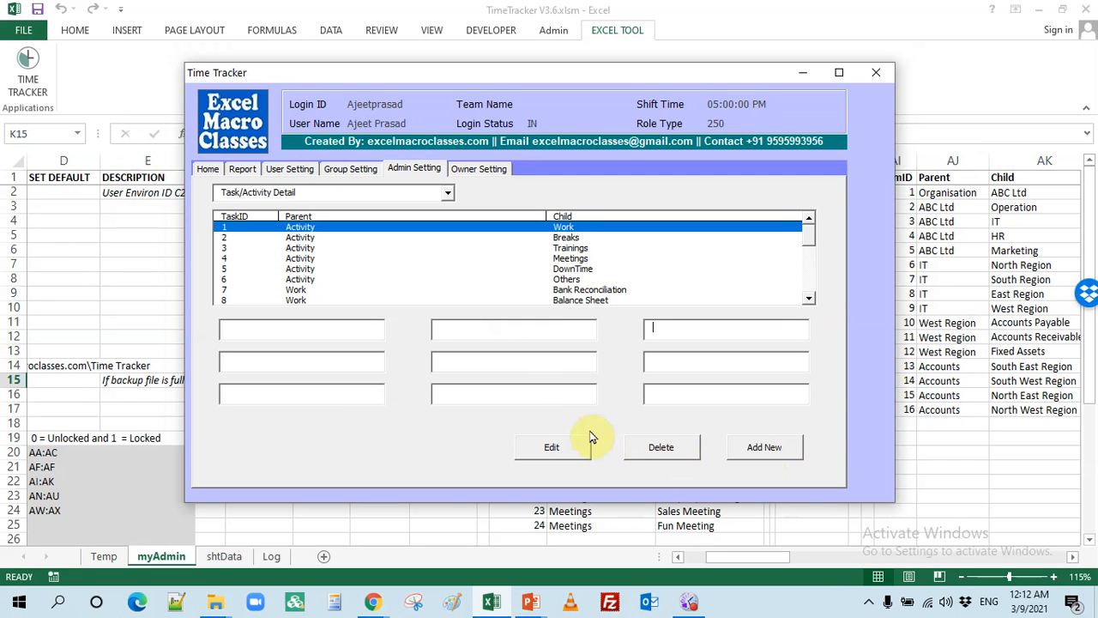
click(307, 330)
click(519, 325)
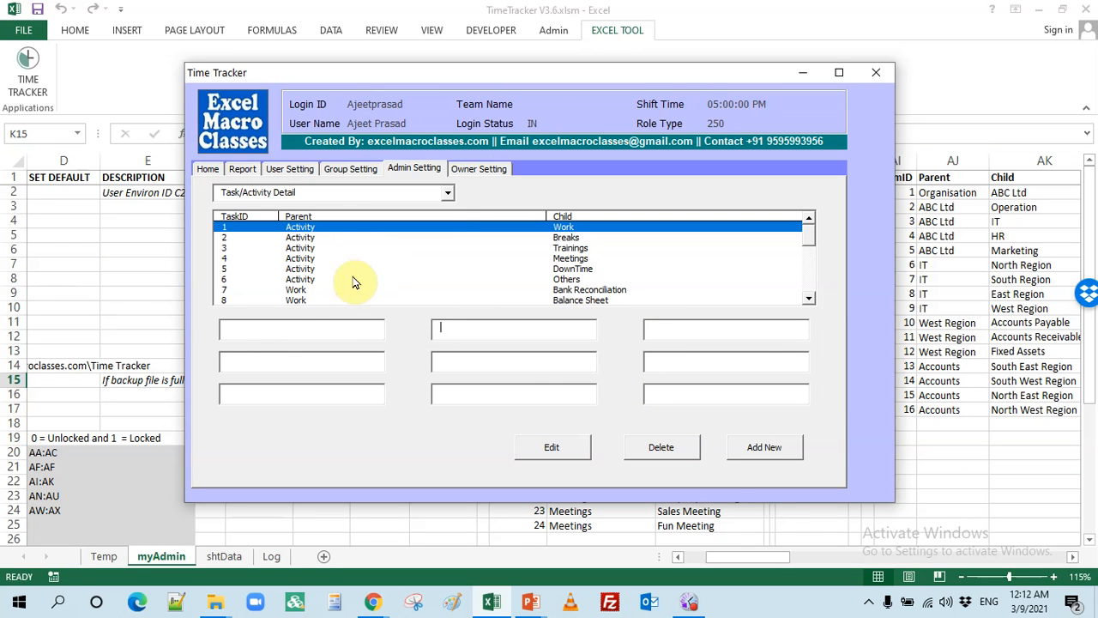
Review the Activity Status list and the Organisation / Department/ Process list down to its last record in the admin settings
click(447, 193)
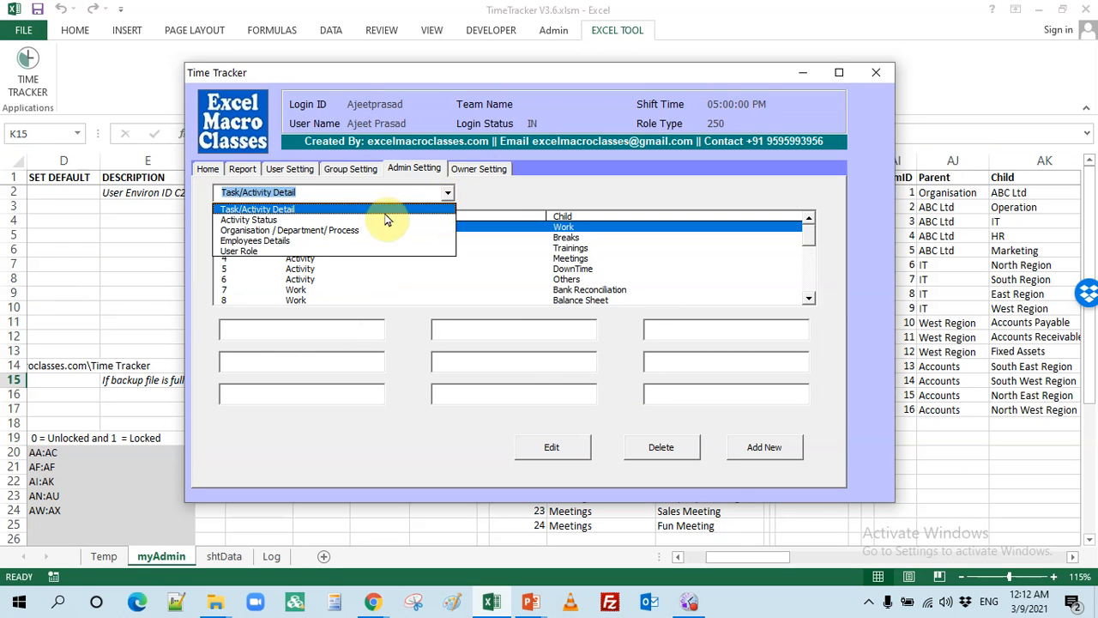
click(364, 221)
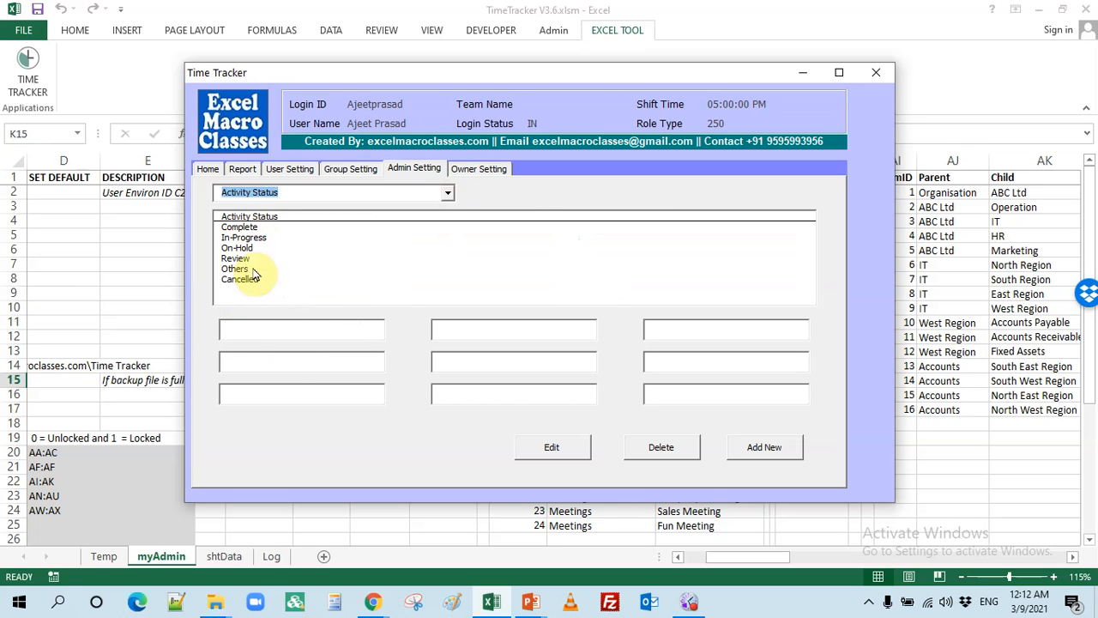
click(447, 193)
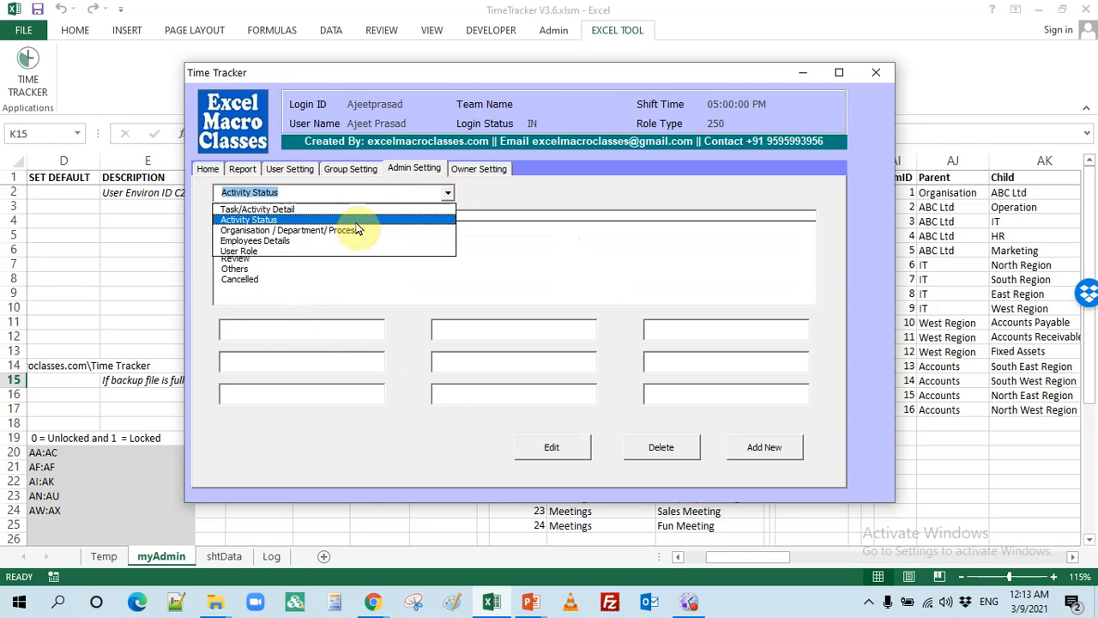
click(348, 232)
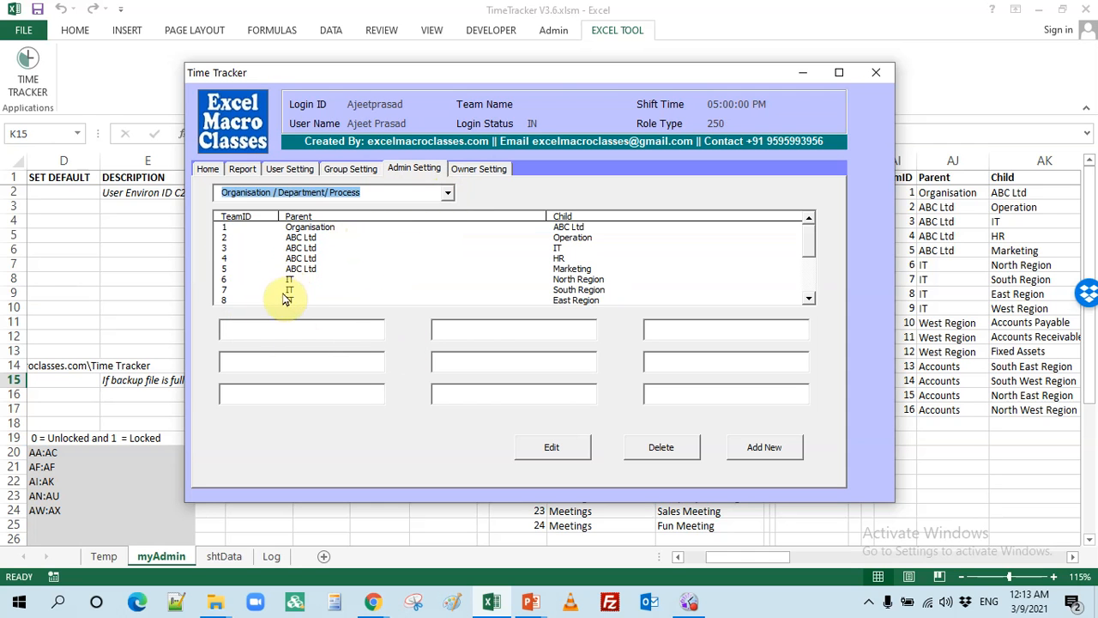
click(322, 269)
drag(323, 285, 326, 328)
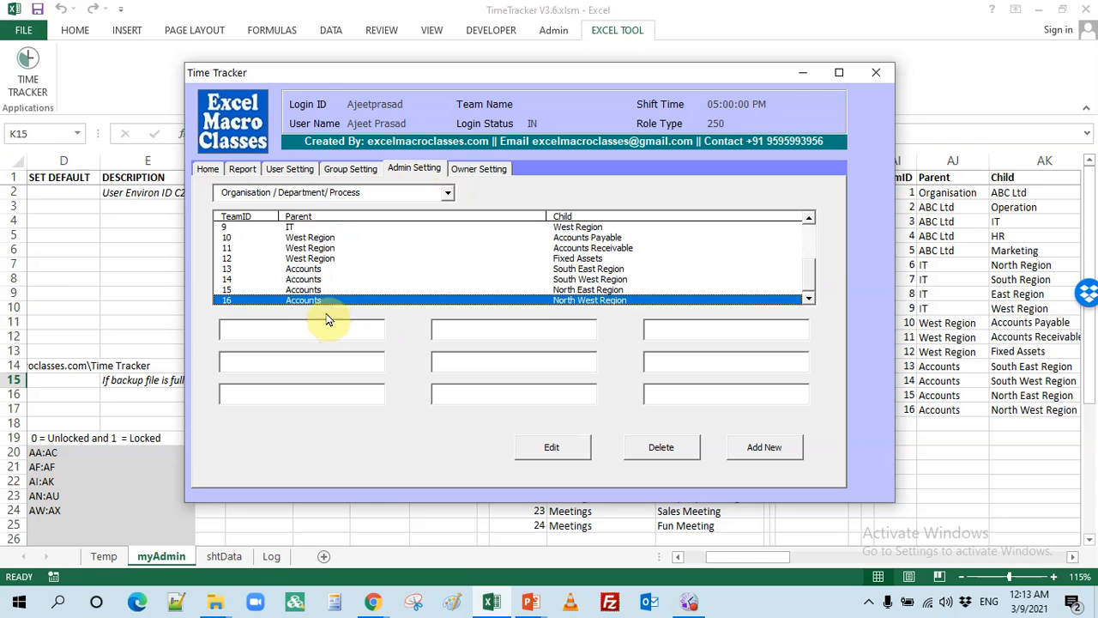
Display Employees Details in the admin settings, select the record with Emp ID 6, and review its columns through the shift time
click(447, 194)
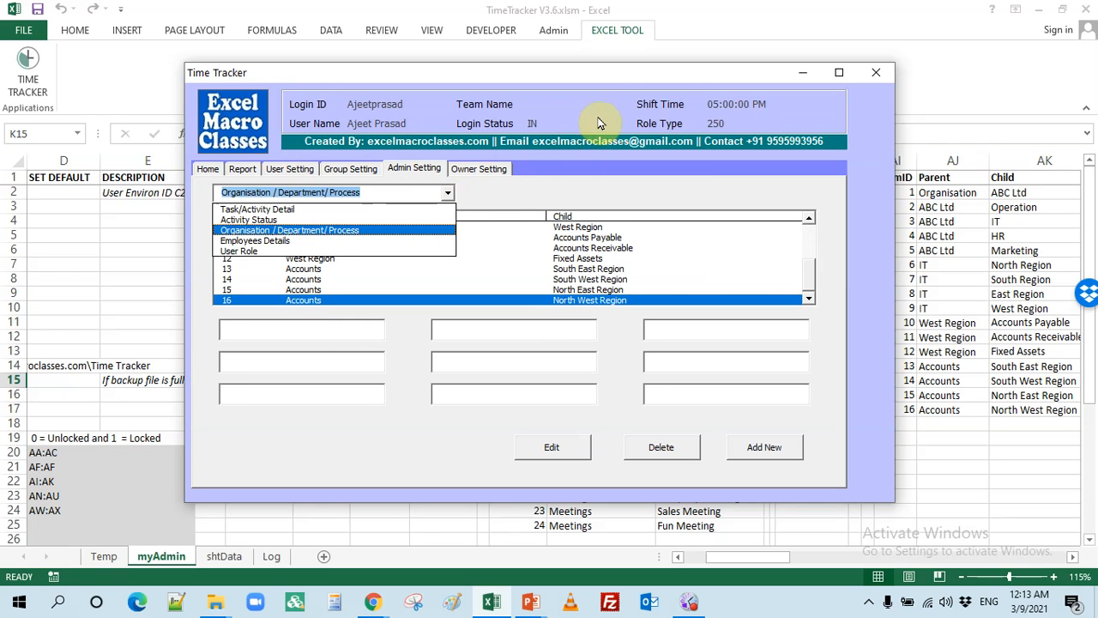
drag(614, 77, 627, 65)
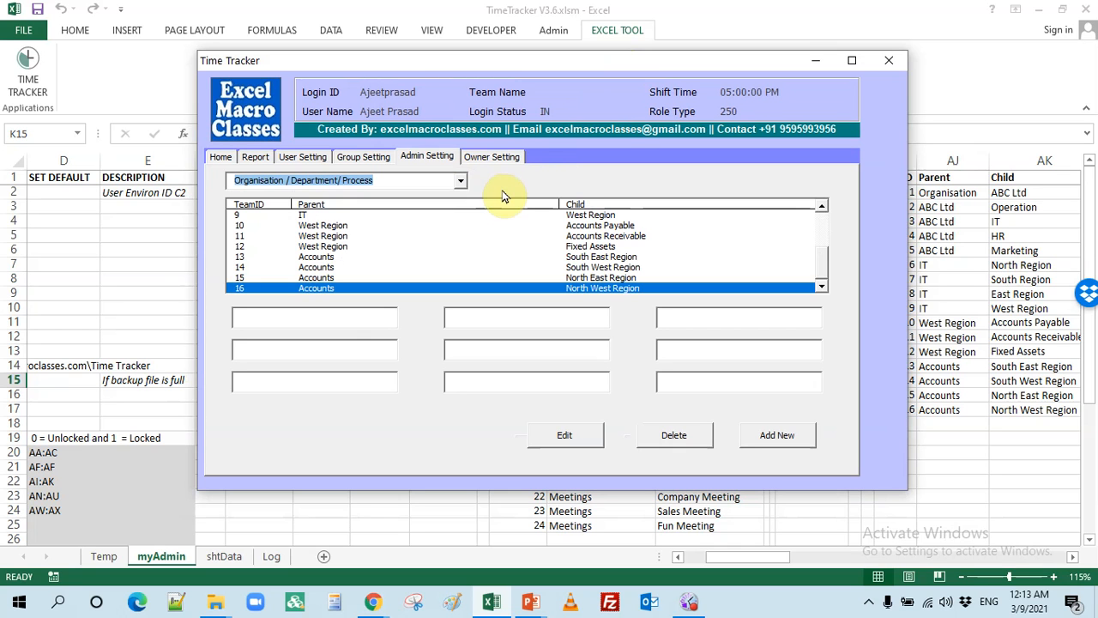
click(460, 181)
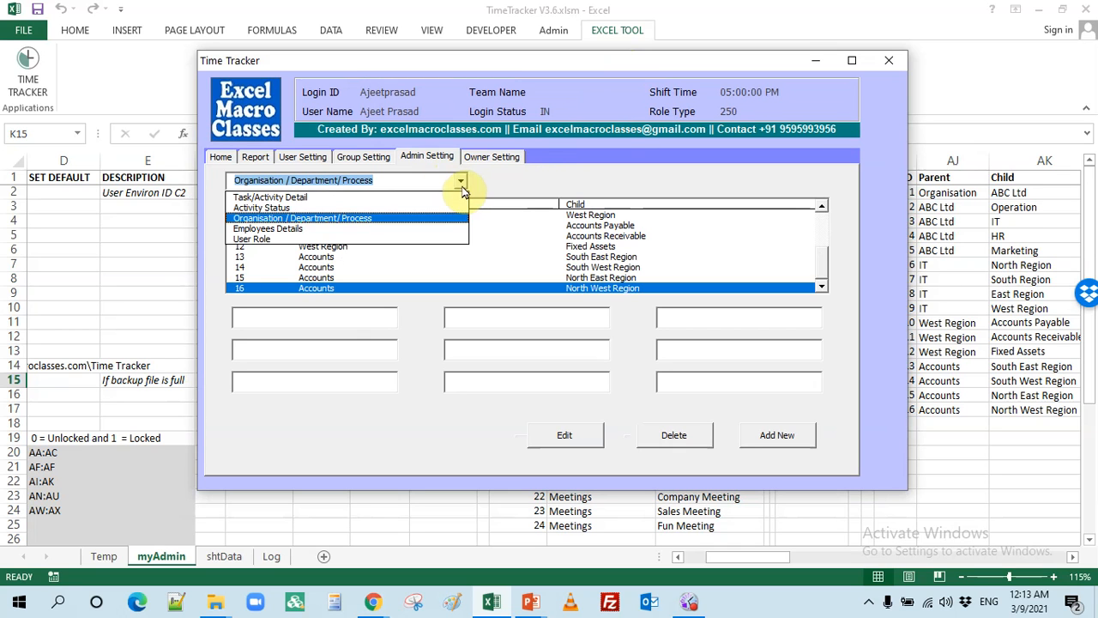
click(417, 229)
drag(350, 289, 579, 286)
drag(335, 290, 282, 292)
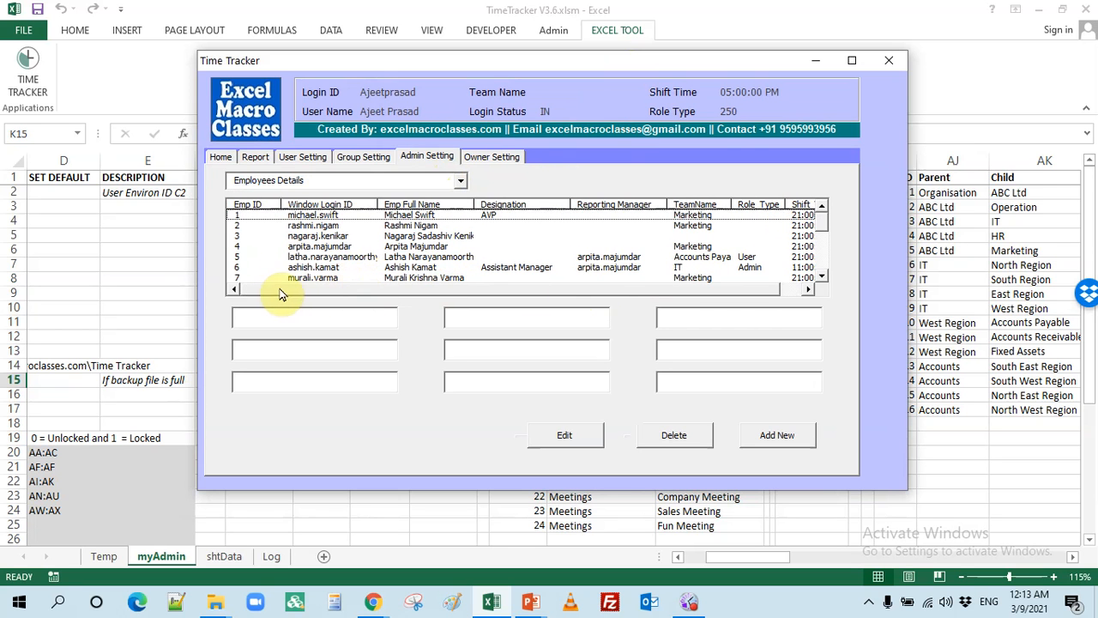
click(330, 267)
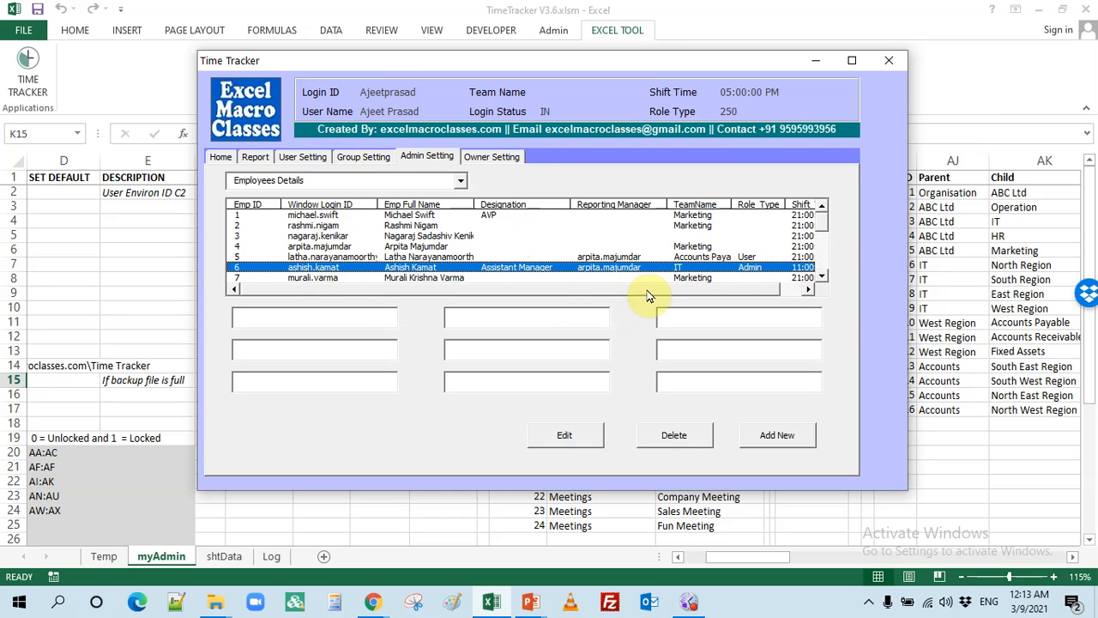
drag(648, 292, 722, 291)
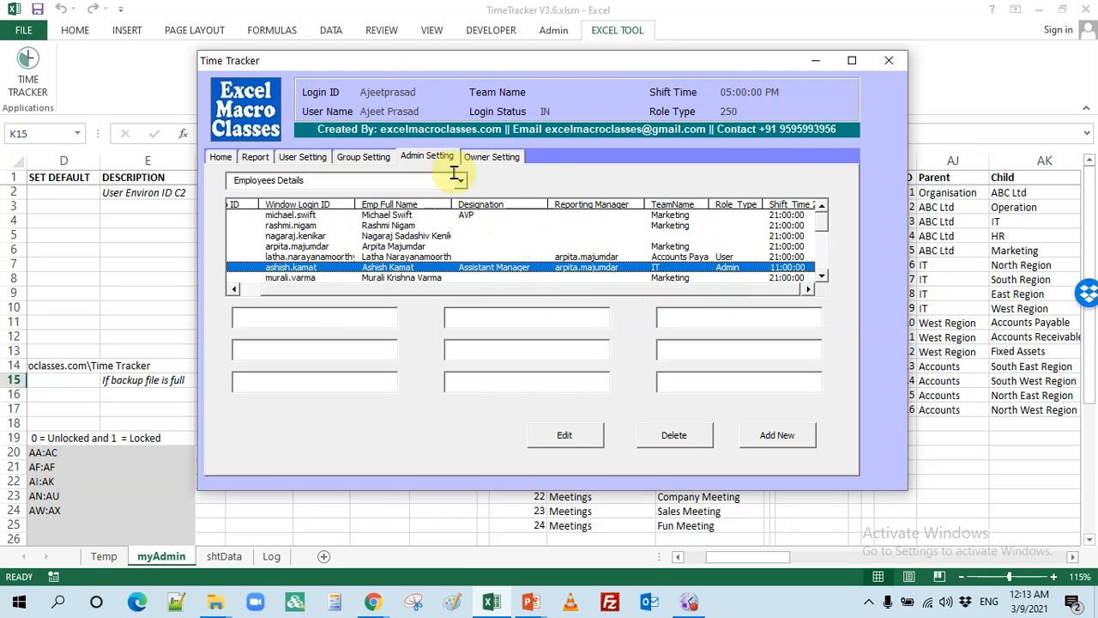
Display the User Role list in the admin settings and review the roles down to Owner
click(462, 184)
click(319, 278)
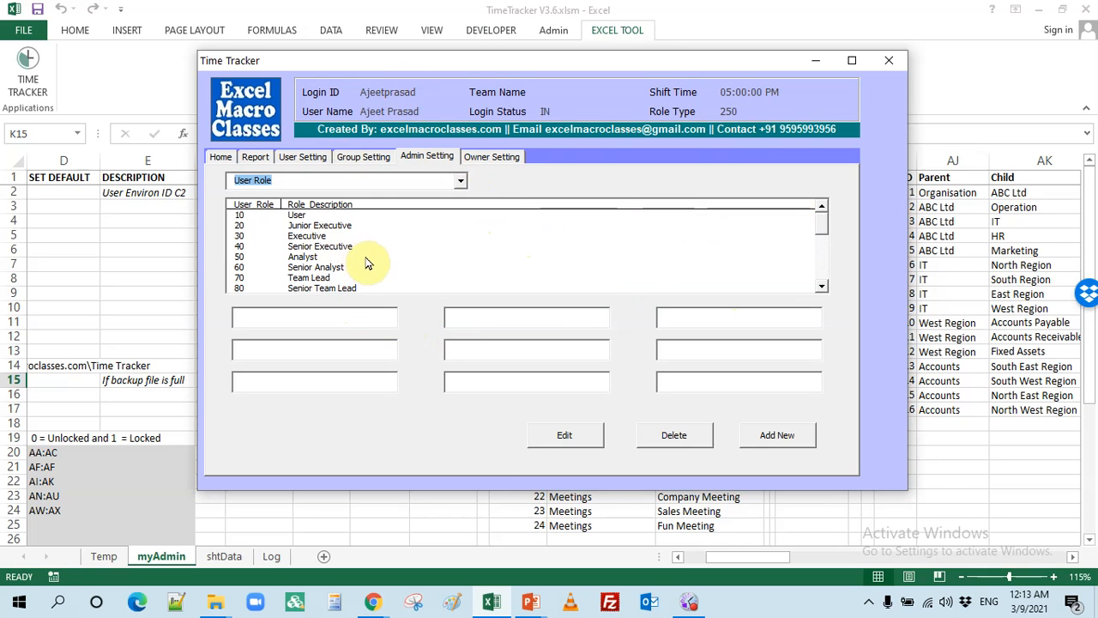
mouse_move(821, 229)
mouse_down()
mouse_move(826, 277)
mouse_move(822, 219)
mouse_up()
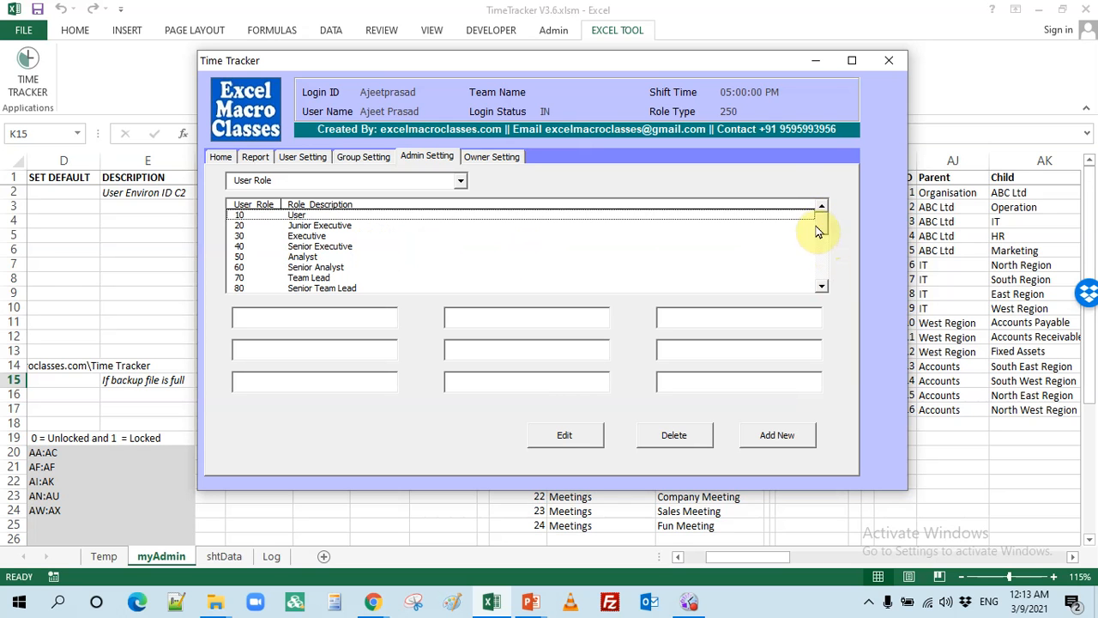
drag(822, 229, 823, 284)
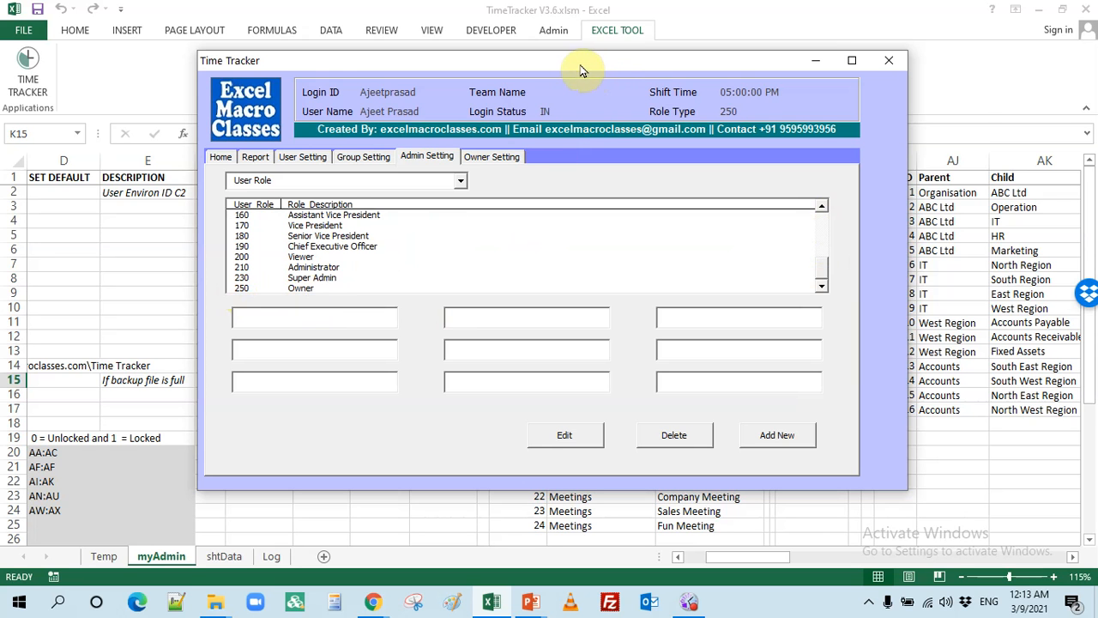
drag(609, 63, 681, 38)
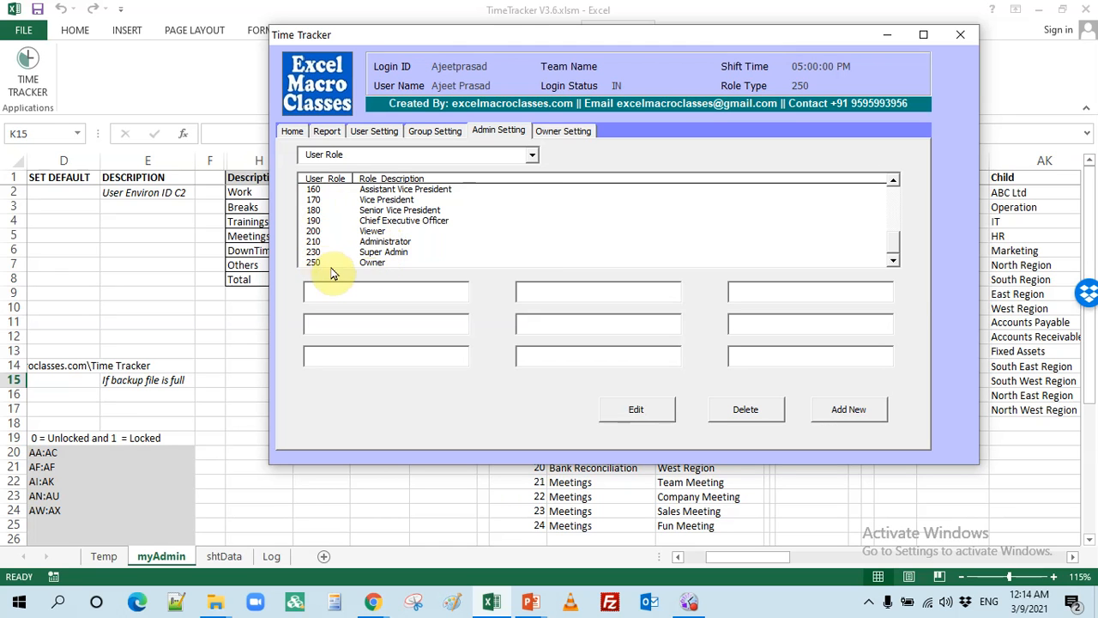
Review the owner's contact details in the form's owner settings and close the Time Tracker form
click(566, 133)
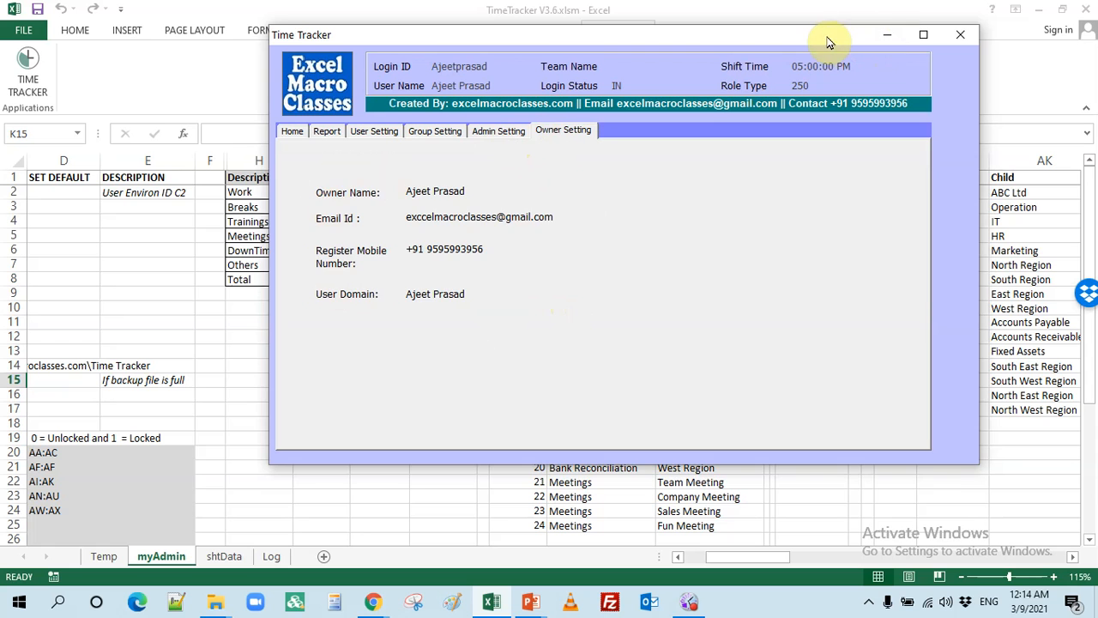
drag(826, 37, 767, 60)
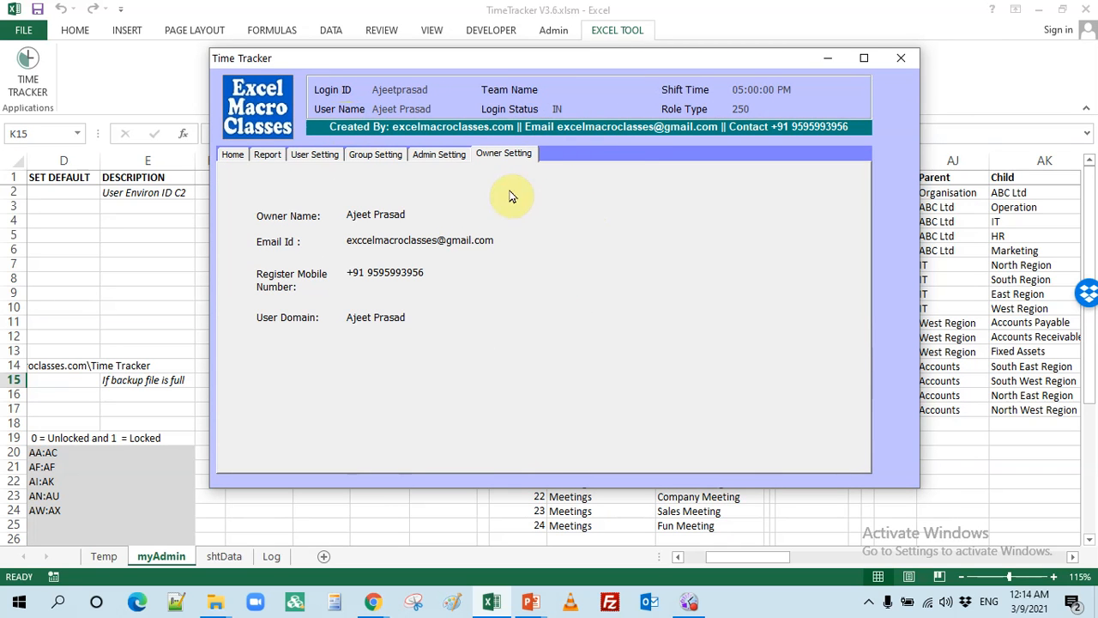
click(901, 58)
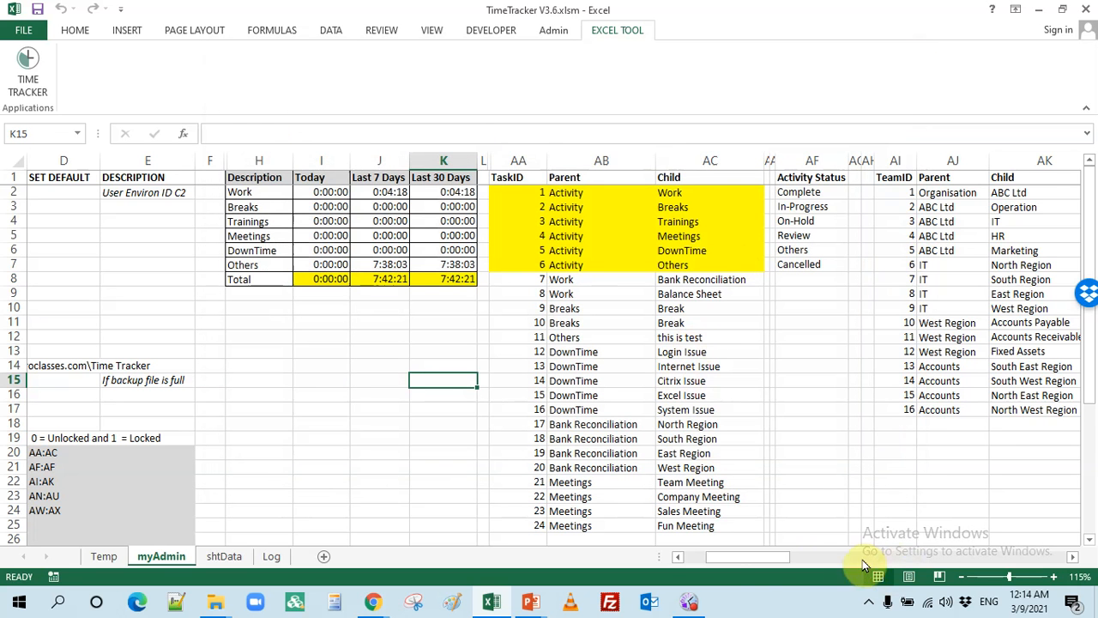
Review the myAdmin sheet's employee, user role, group settings and task tables across its full width
drag(771, 564, 972, 561)
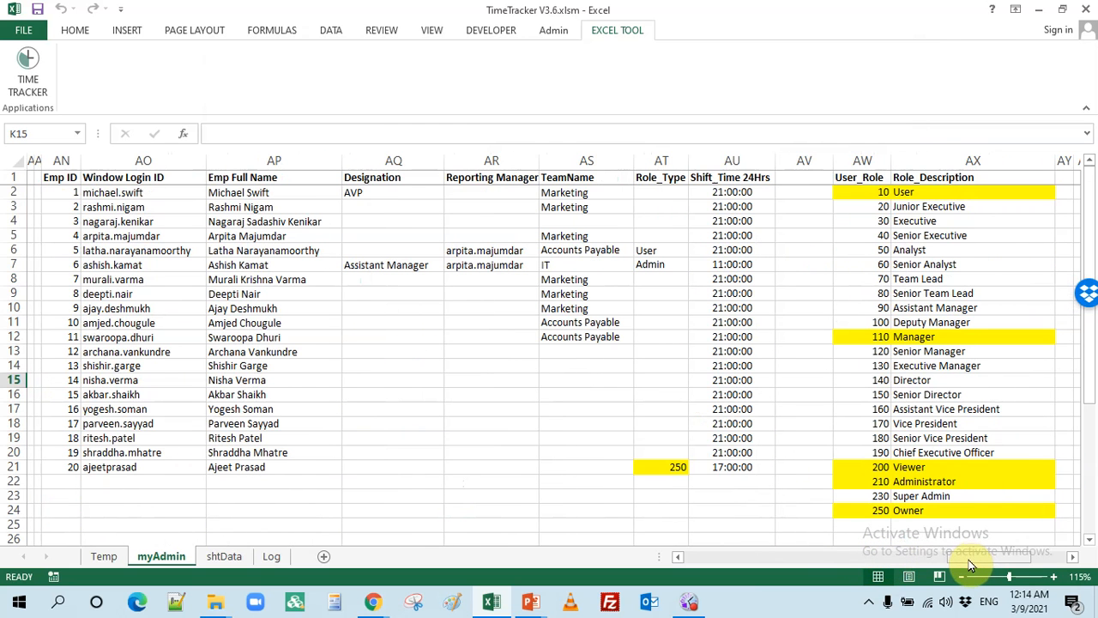
drag(987, 561, 996, 561)
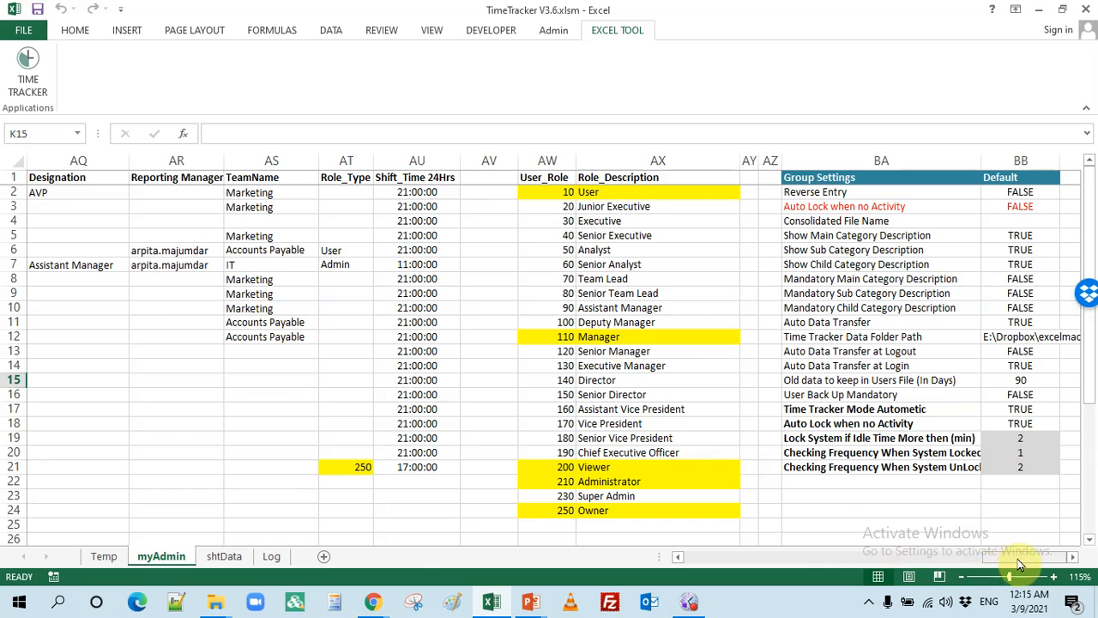
drag(1019, 557, 693, 556)
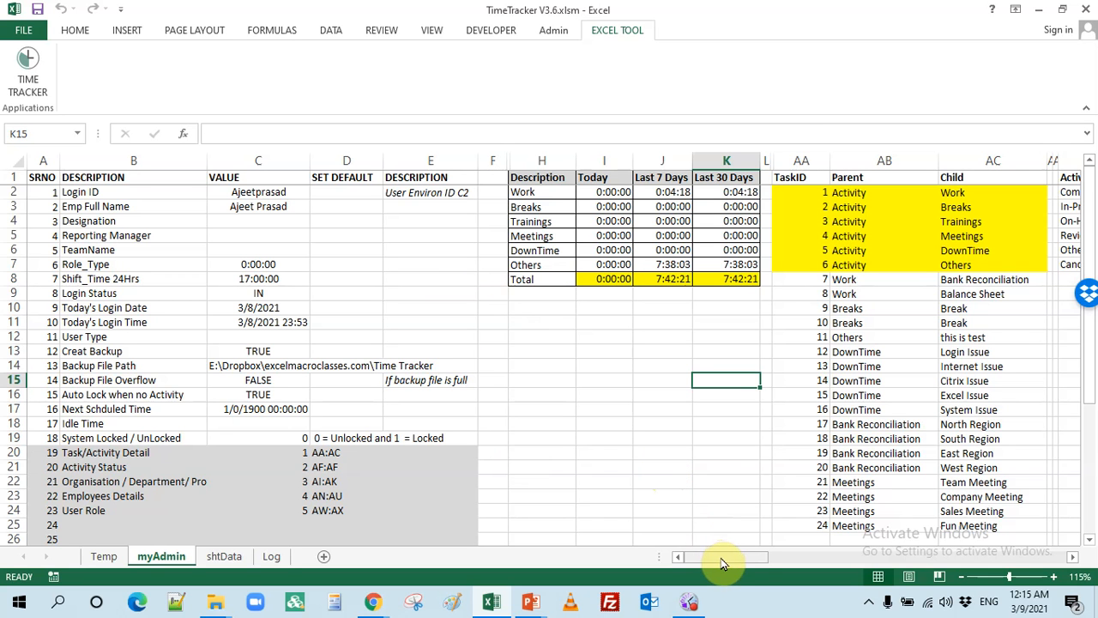
drag(720, 558, 909, 559)
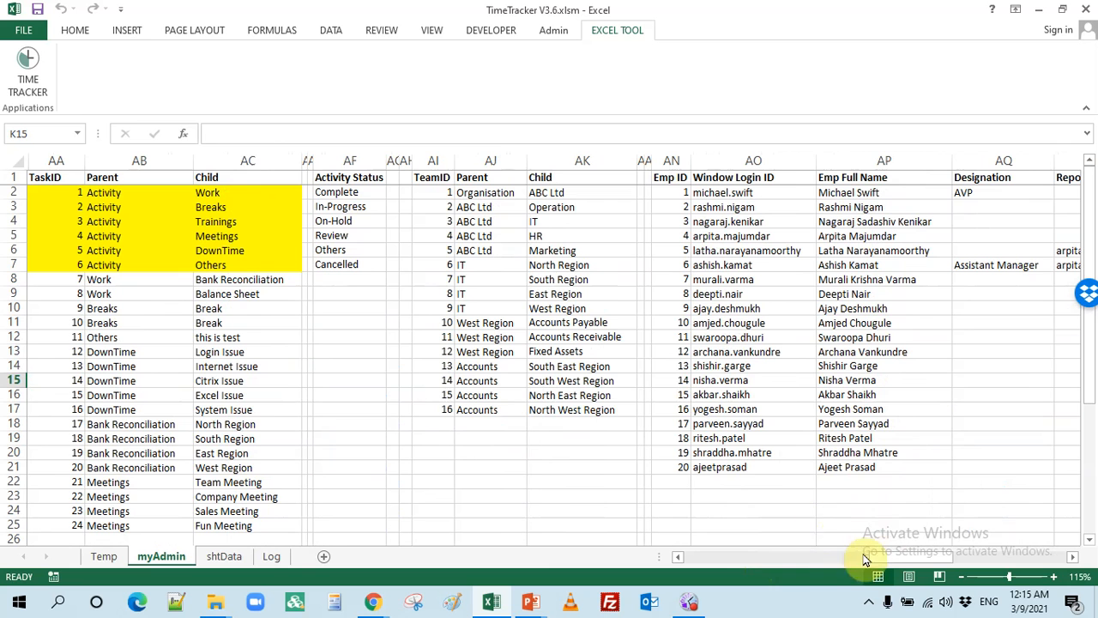
Reopen the Time Tracker form over the myAdmin sheet and reposition it
click(29, 94)
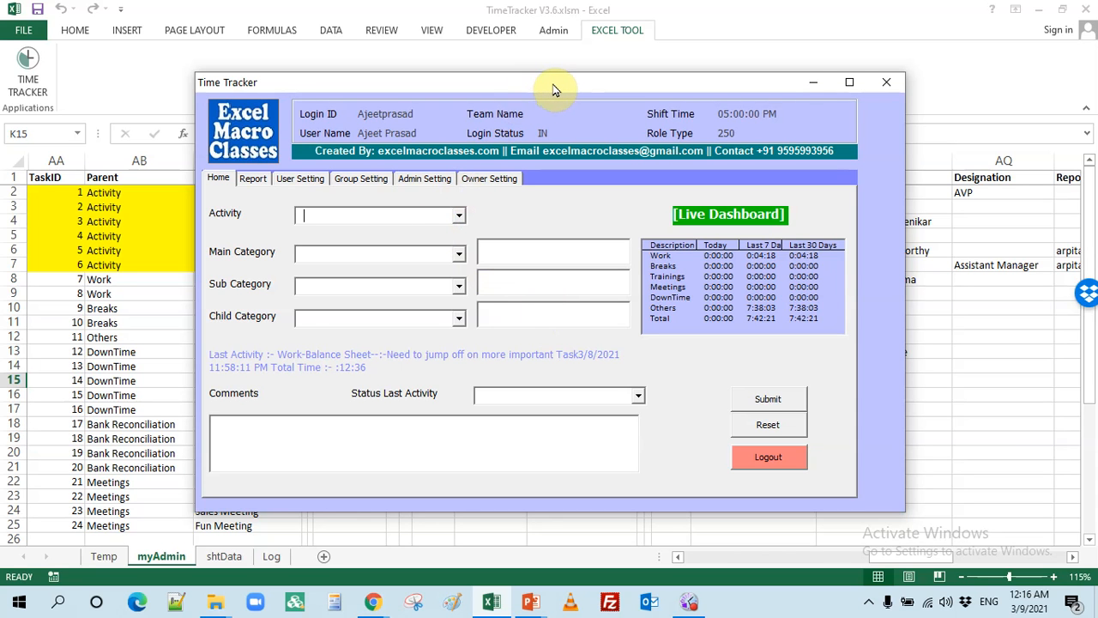
drag(553, 88, 558, 62)
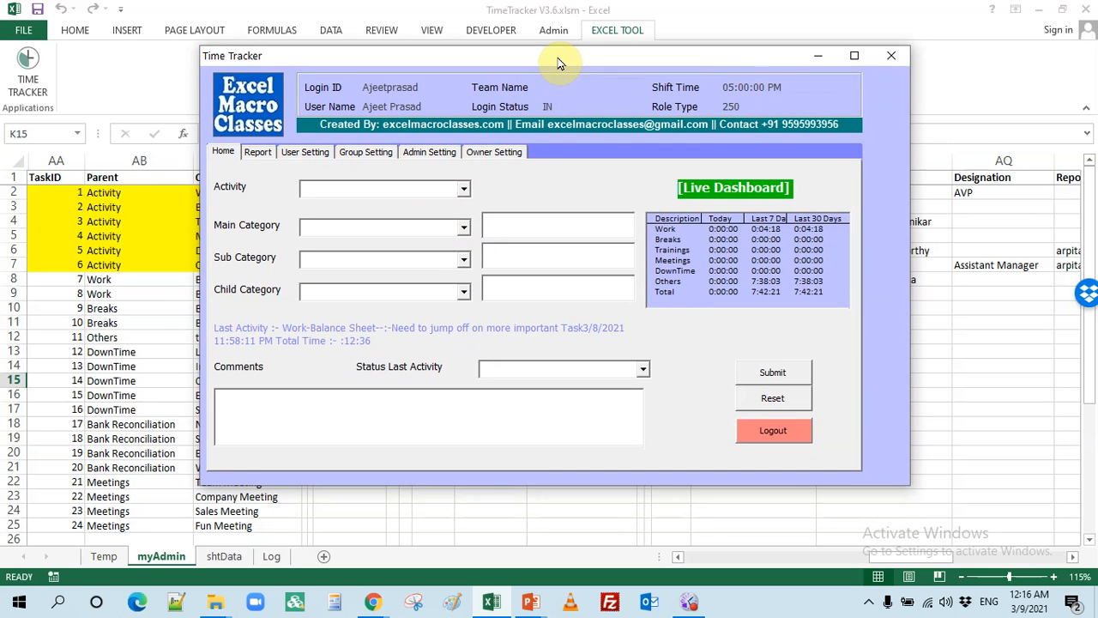